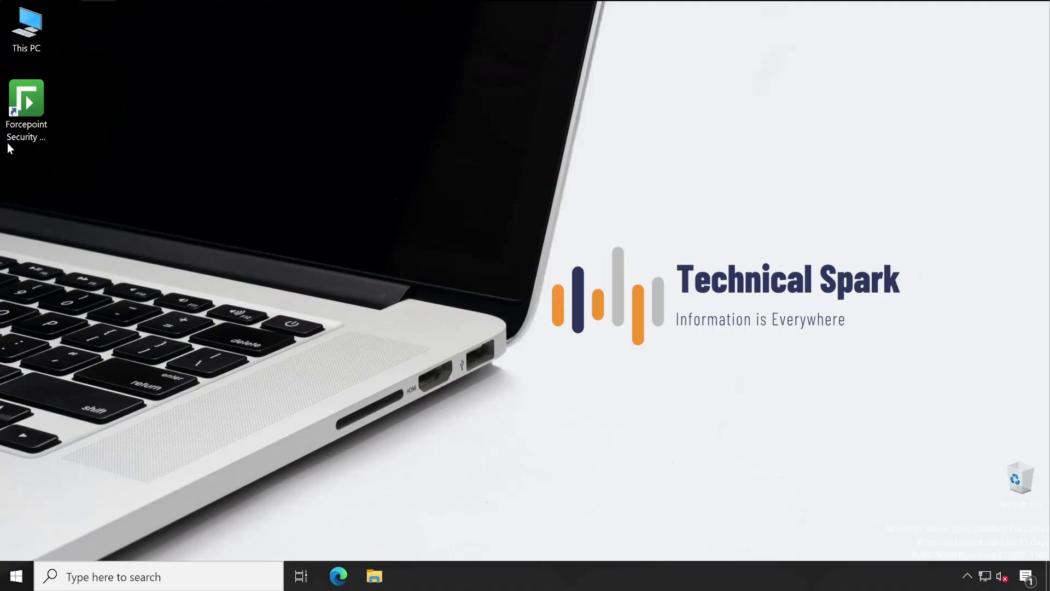
Launch Forcepoint Security Manager, sign in as the admin user, and skip the subscription key prompt
click(22, 112)
double_click(24, 101)
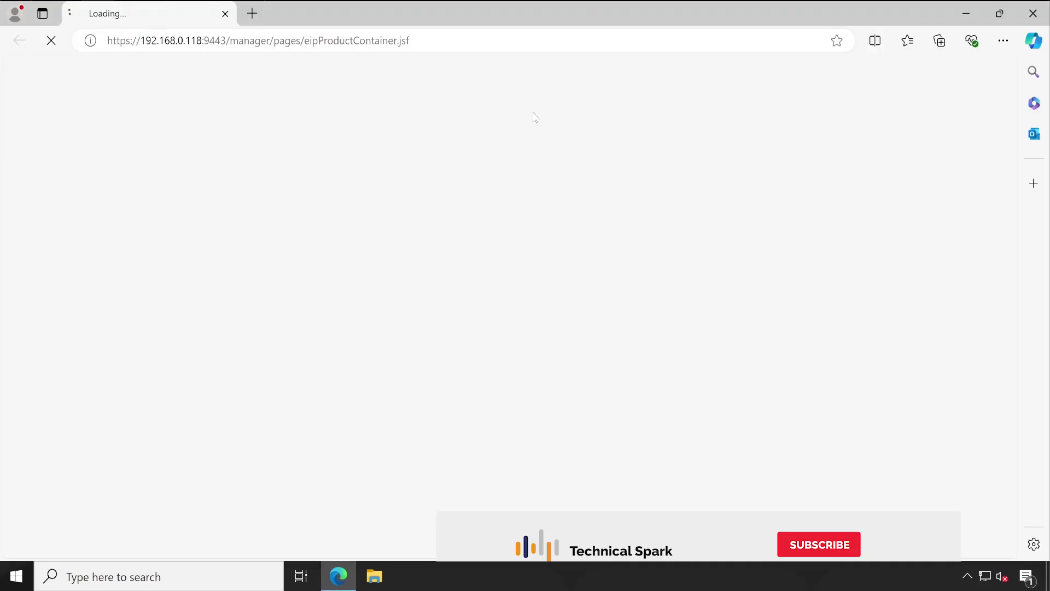
text(Admin)
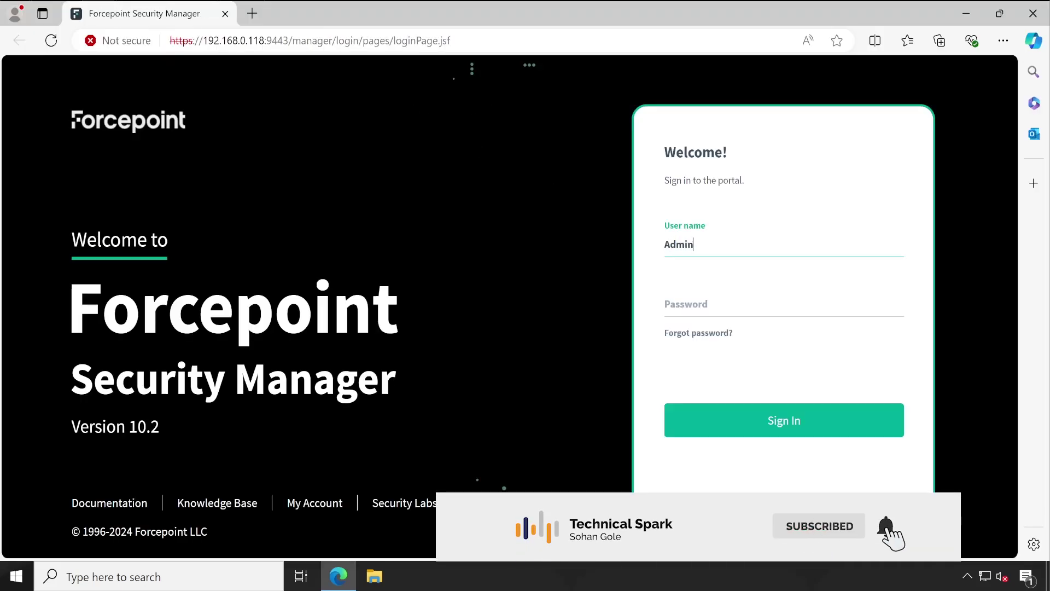
key(Tab)
text(********)
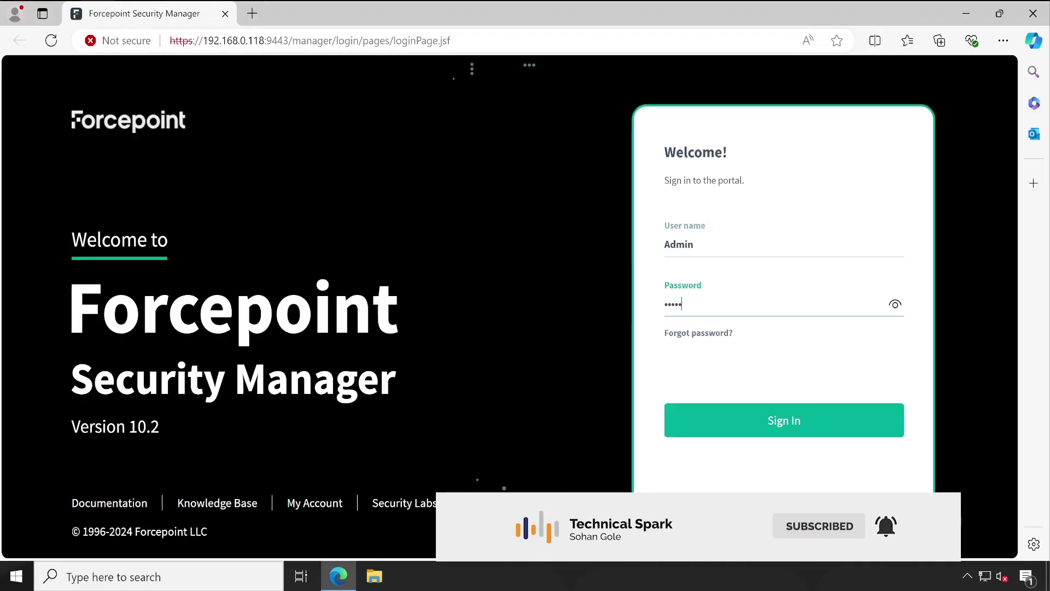
text(*****)
key(Return)
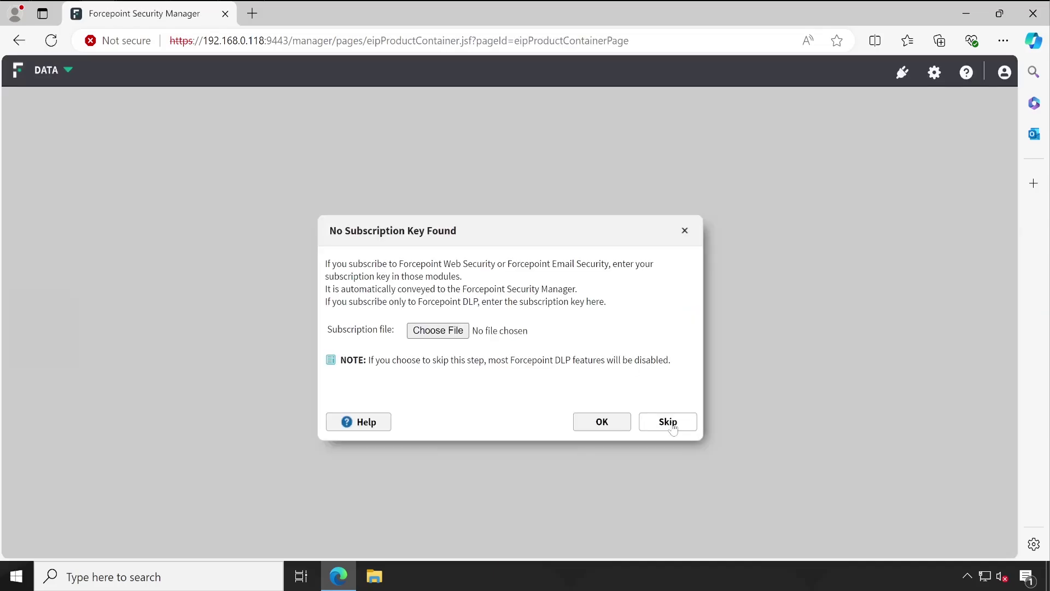
click(670, 426)
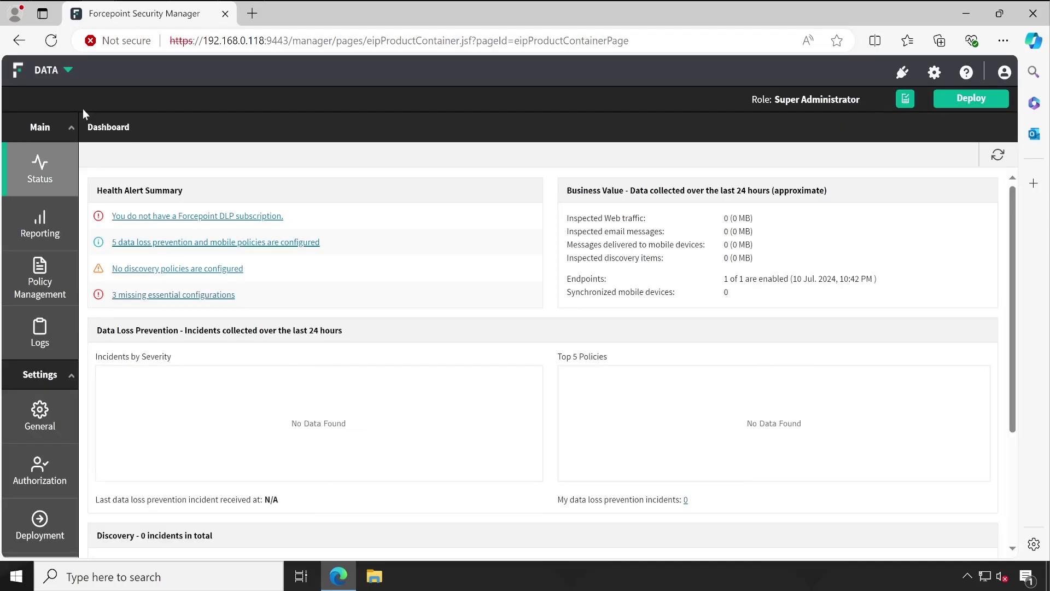
click(65, 74)
click(936, 74)
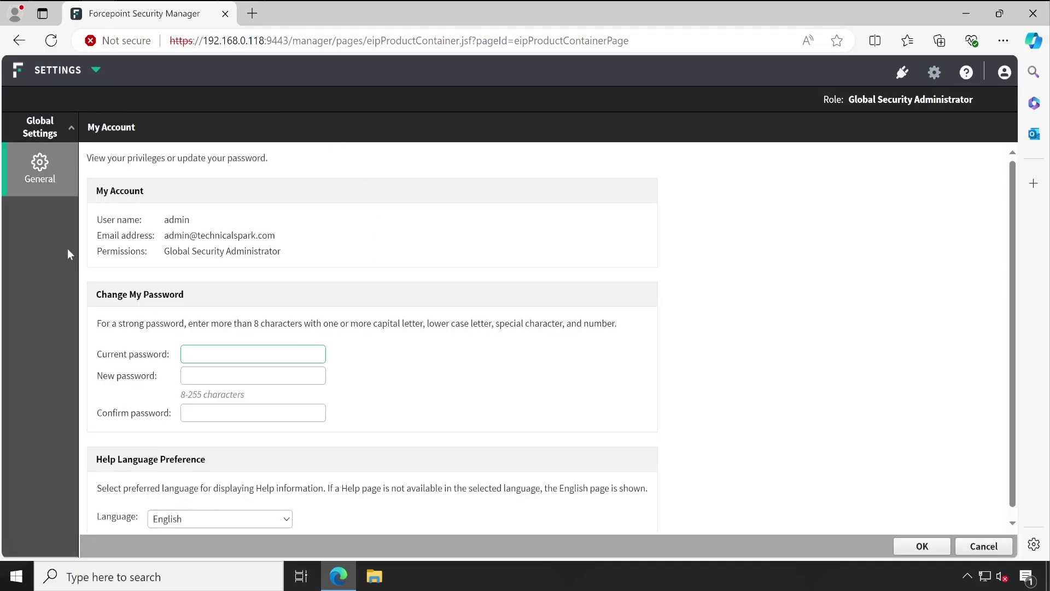
mouse_move(57, 82)
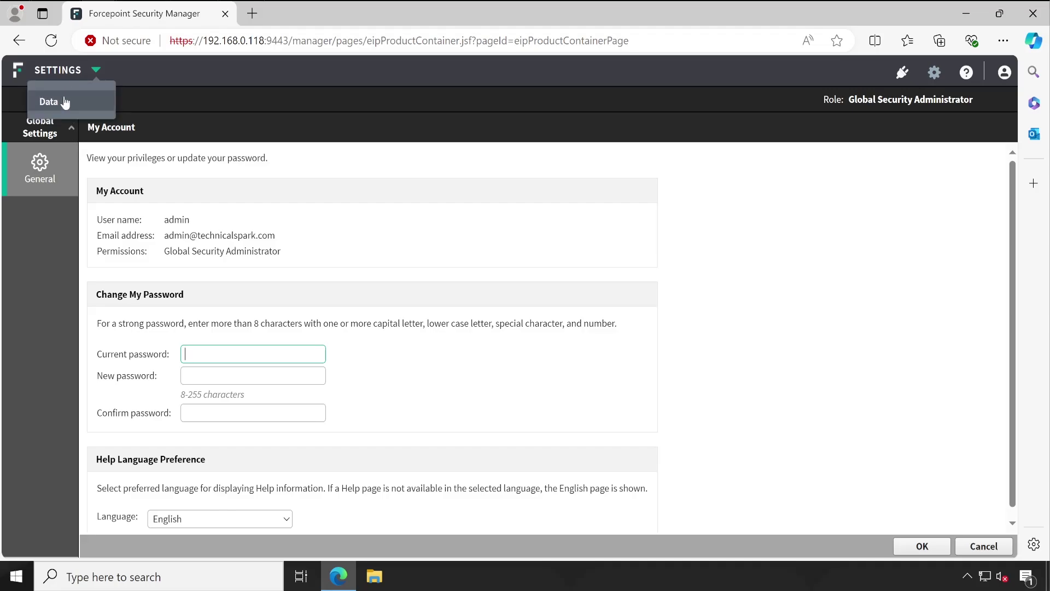
click(64, 102)
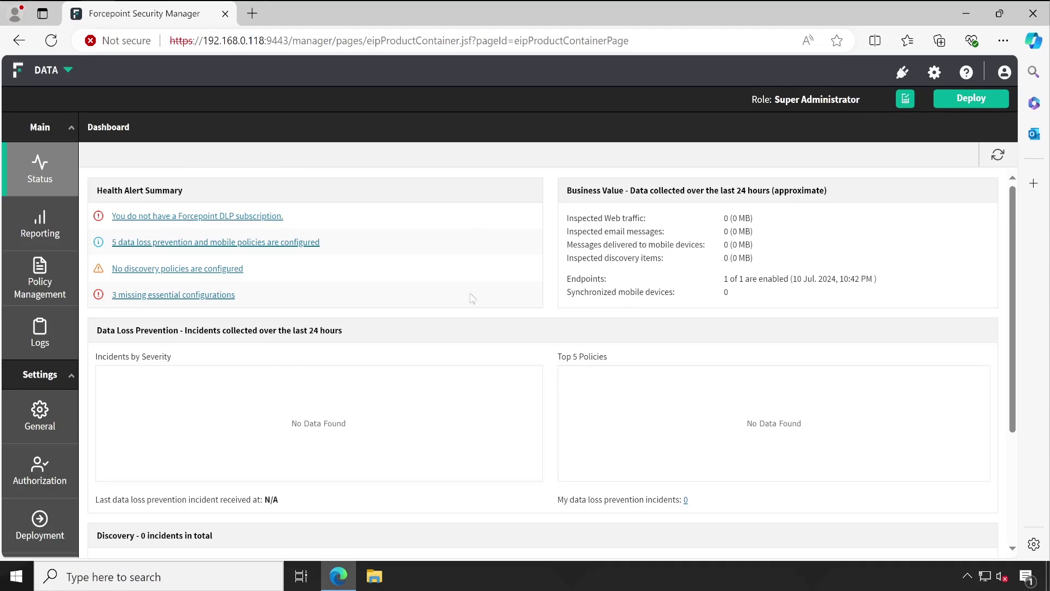
Open Settings > General > Backup to review path D:\Backup, 2 copies kept, forensics included
mouse_move(54, 409)
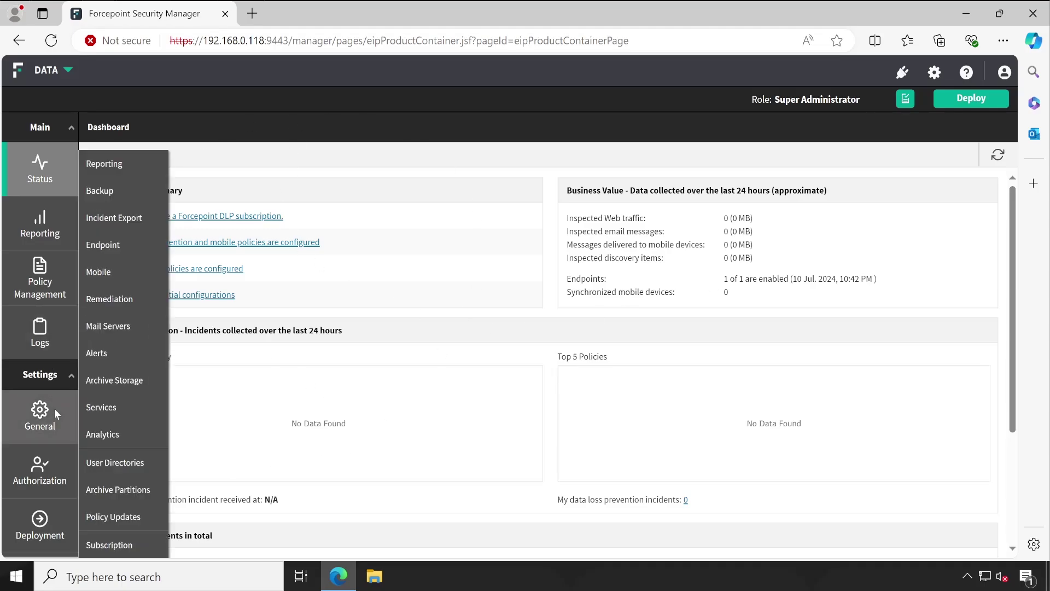
click(109, 191)
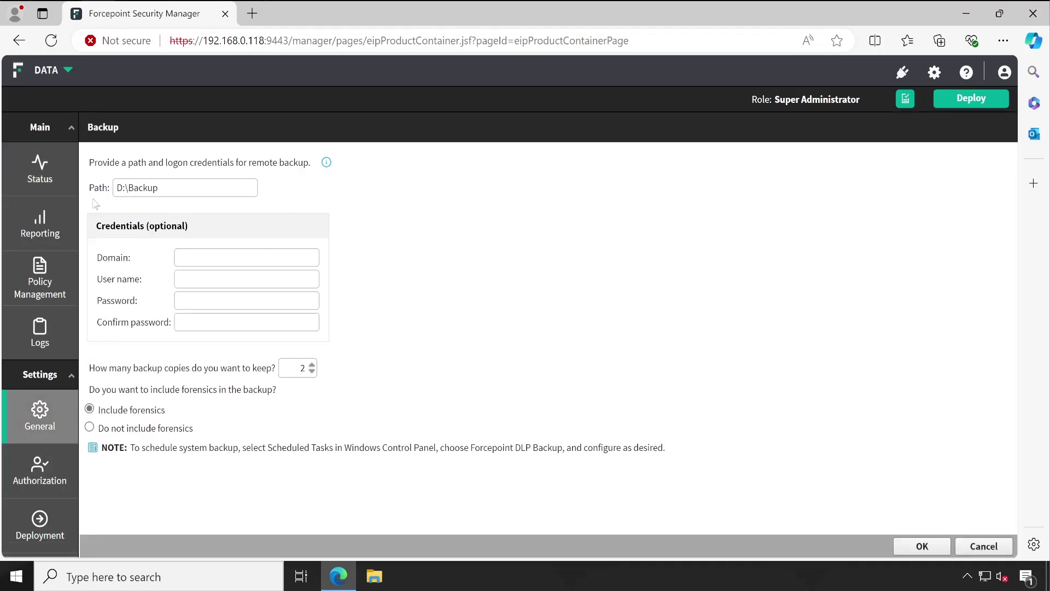
mouse_move(50, 82)
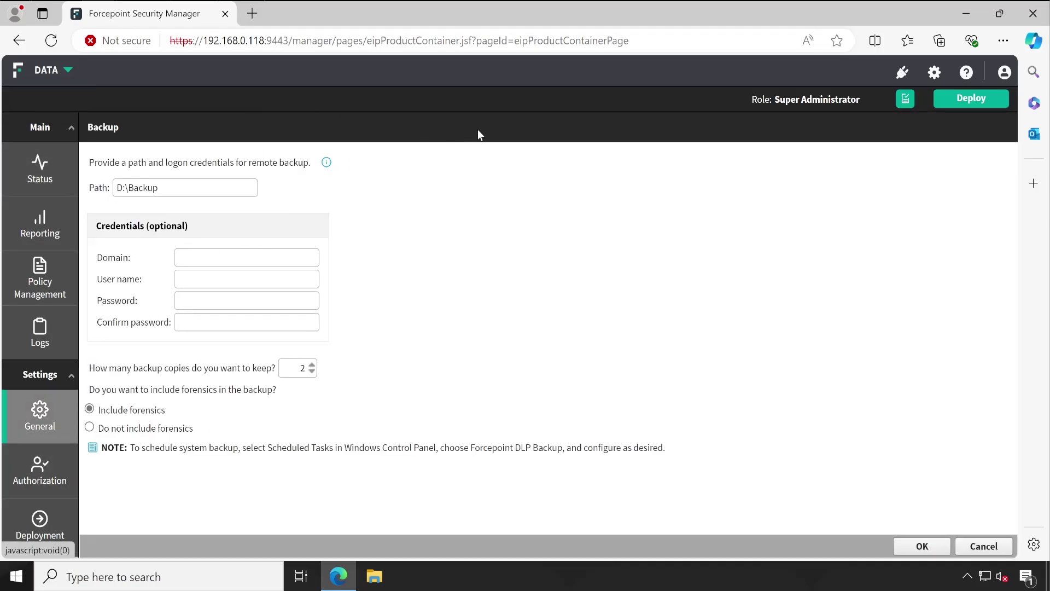
click(22, 577)
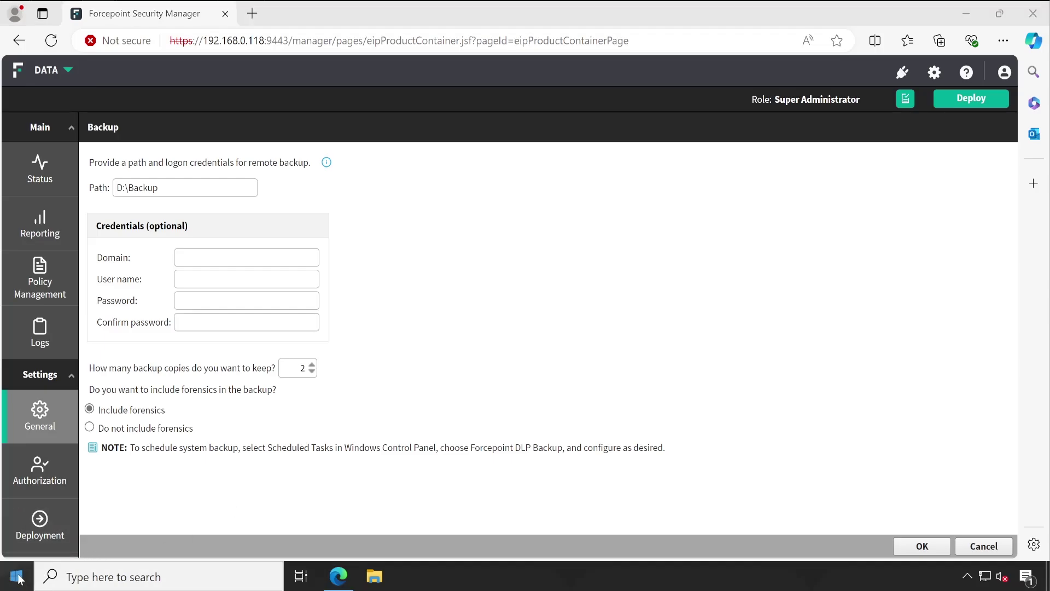
Open Programs and Features by running appwiz.cpl from the Run dialog
right_click(26, 577)
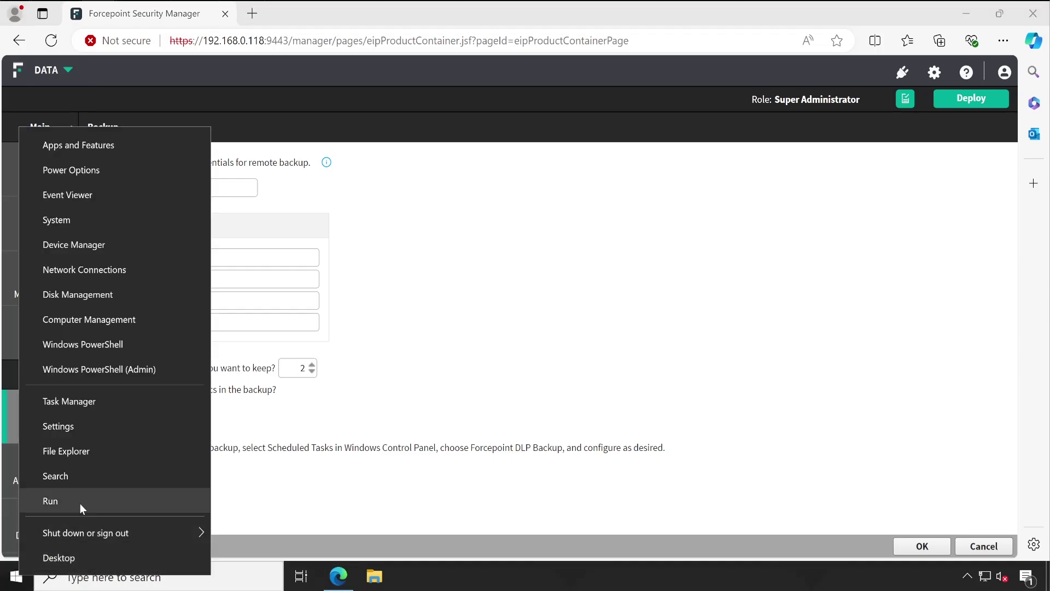
click(80, 502)
text(app)
key(Down)
key(Return)
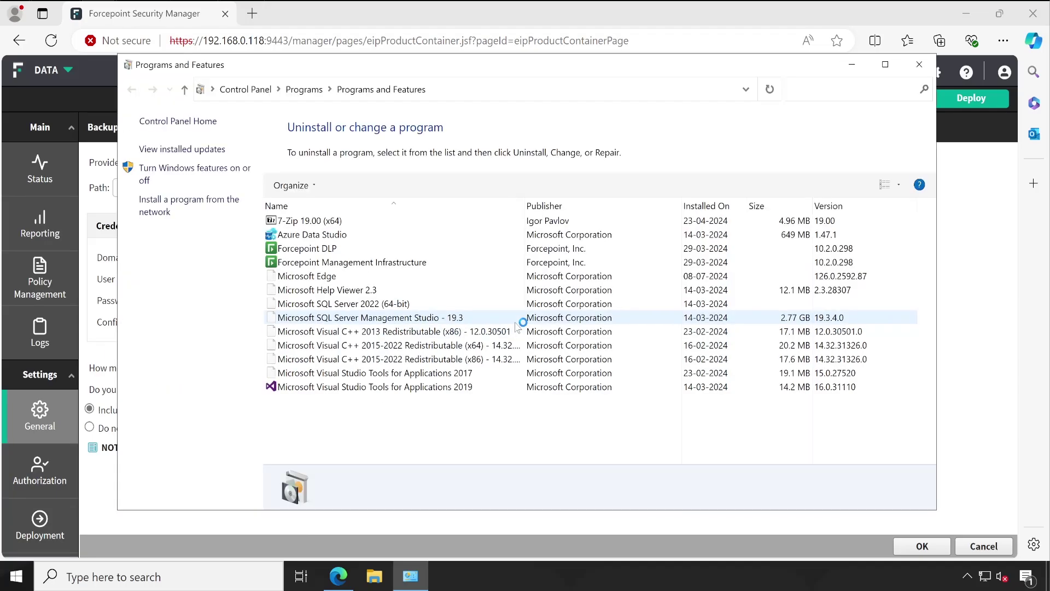
Check Forcepoint DLP and Management Infrastructure are version 10.2.0.298, then close the window
click(573, 211)
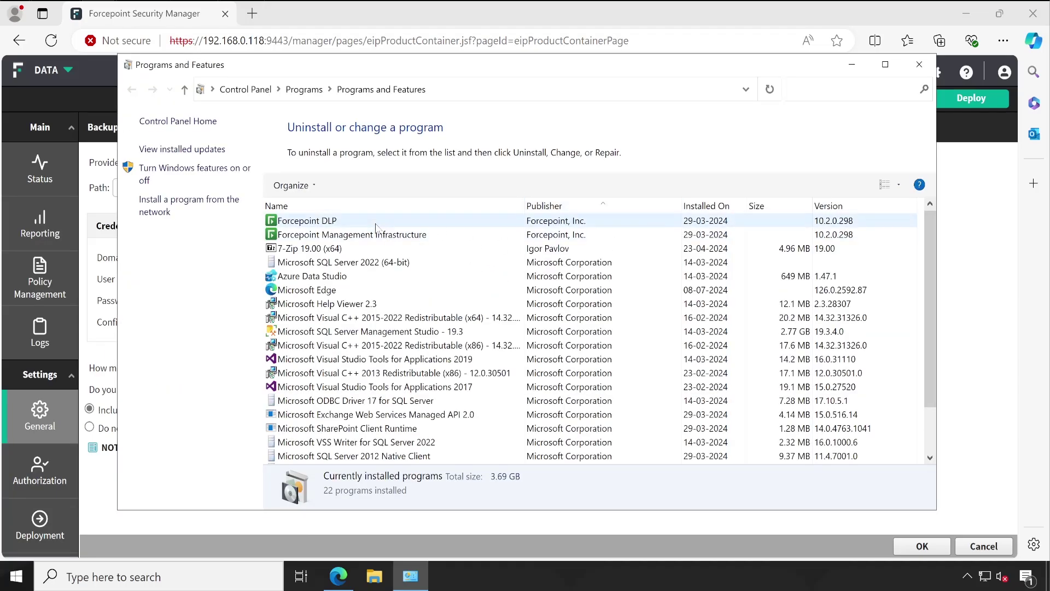
click(376, 221)
click(397, 235)
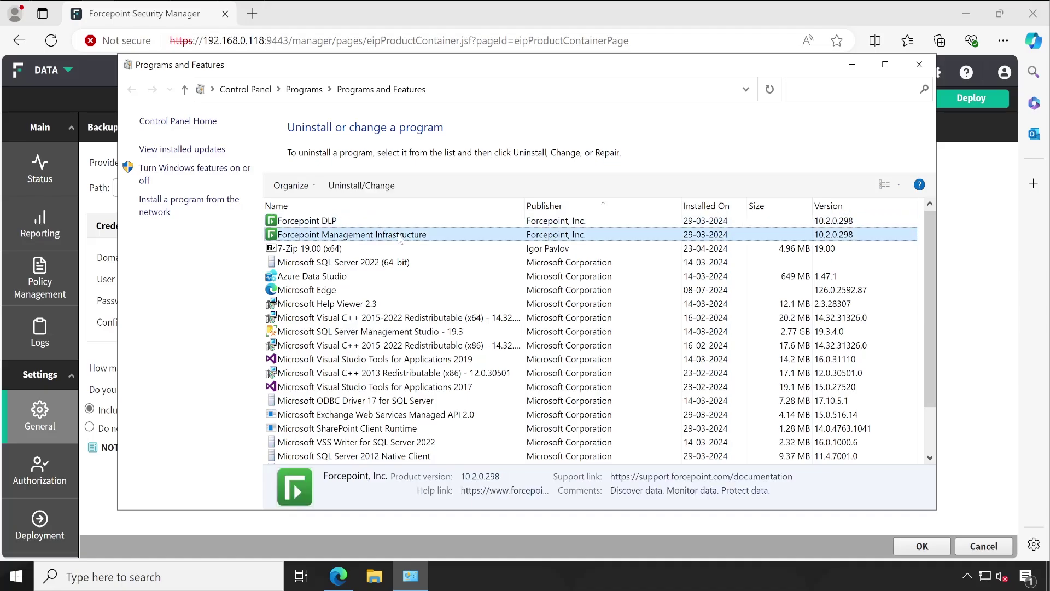
click(402, 206)
click(541, 207)
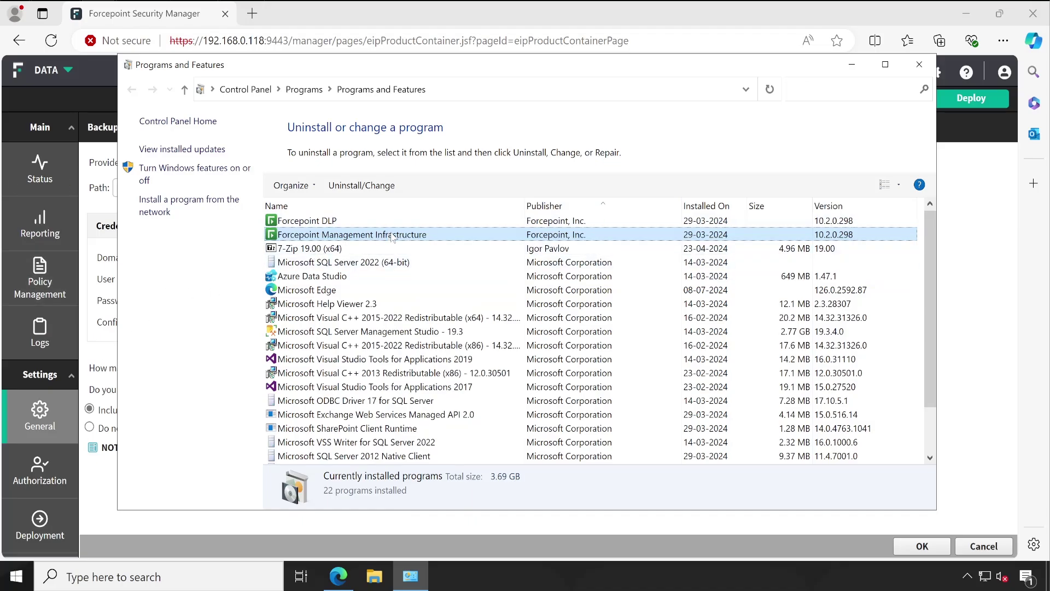
click(338, 224)
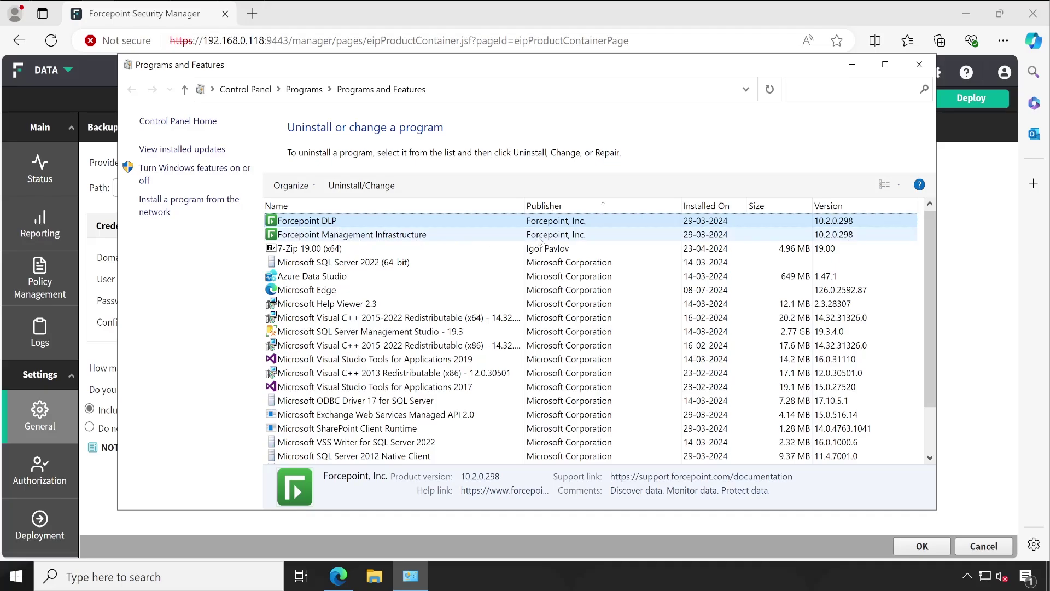
click(320, 239)
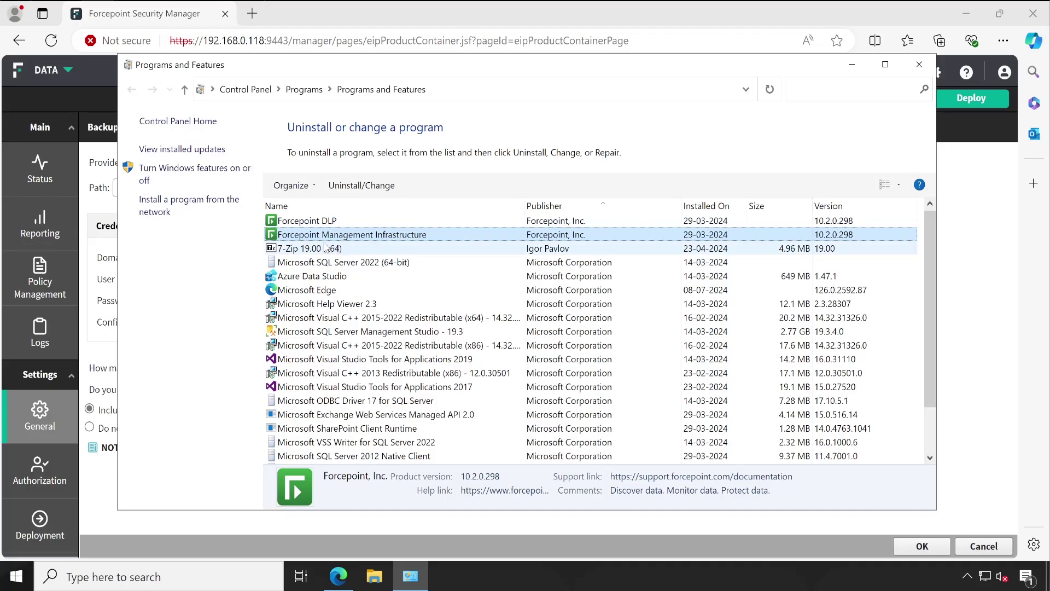
click(918, 65)
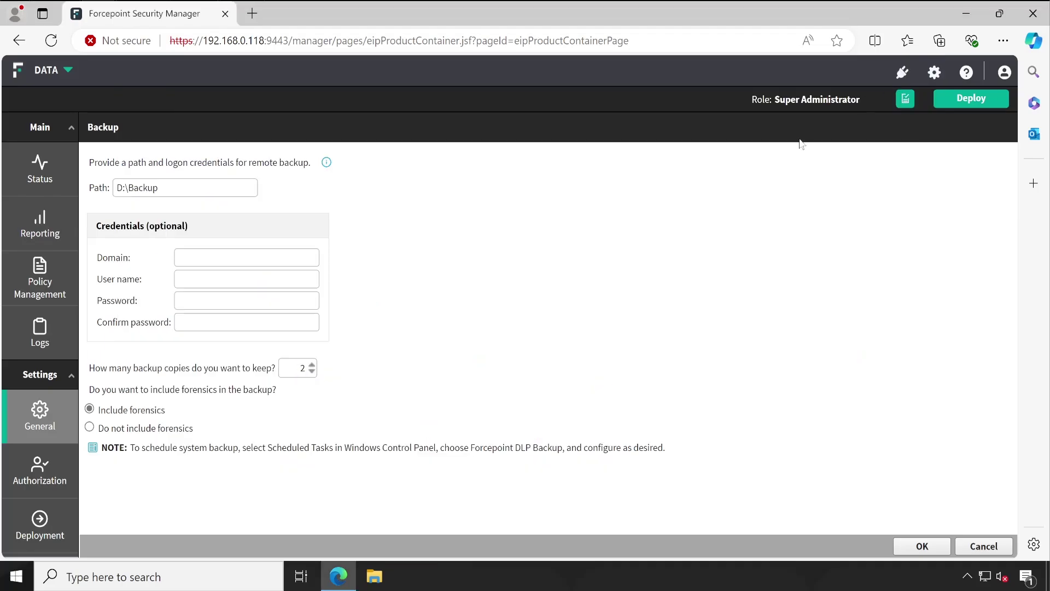
Search the Start menu for 'task sch' and launch Task Scheduler
click(25, 572)
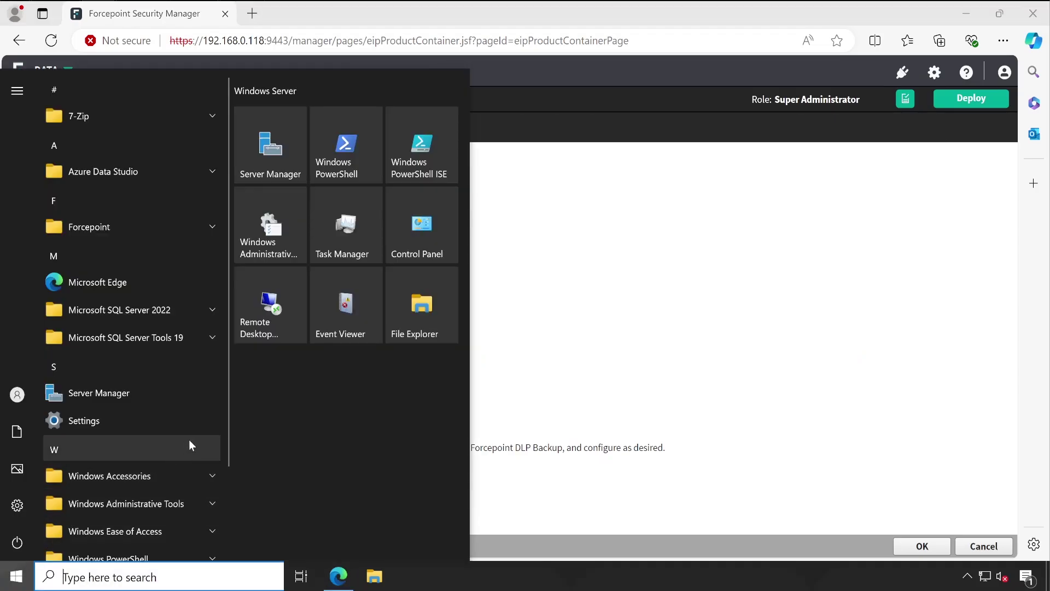
text(task)
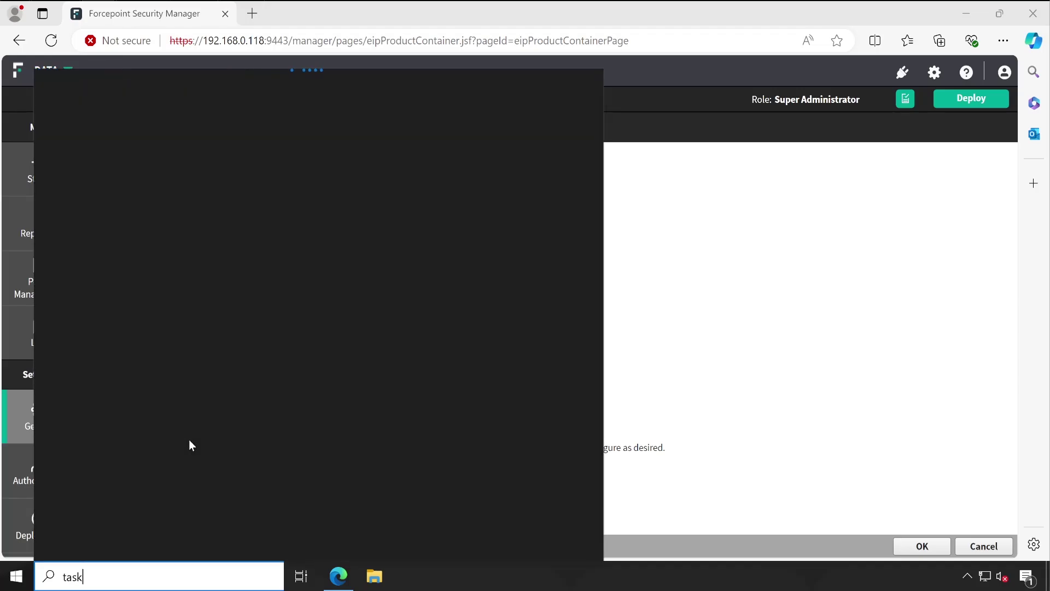
text( sch)
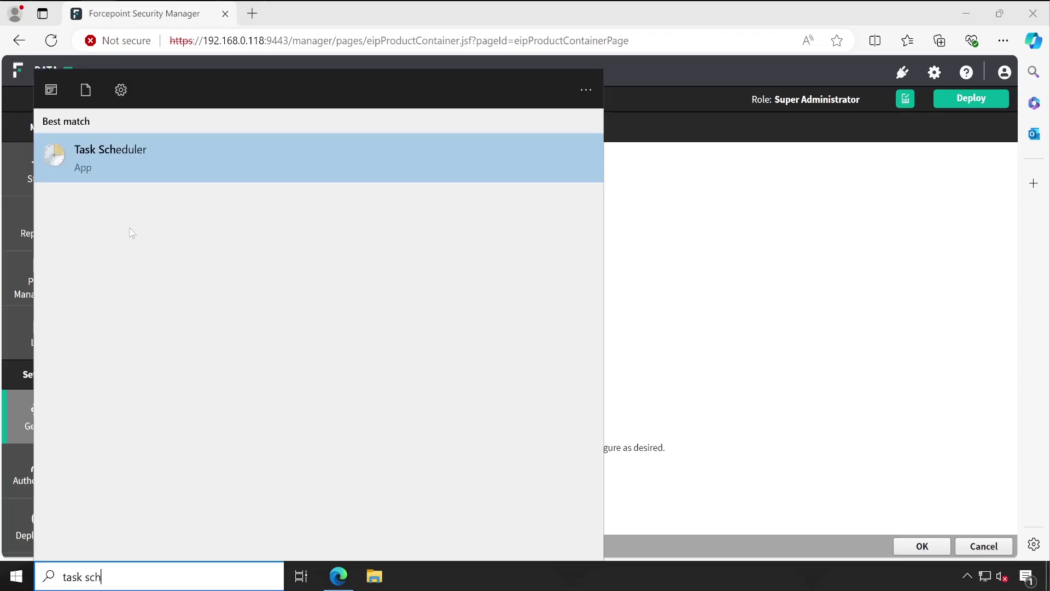
click(122, 159)
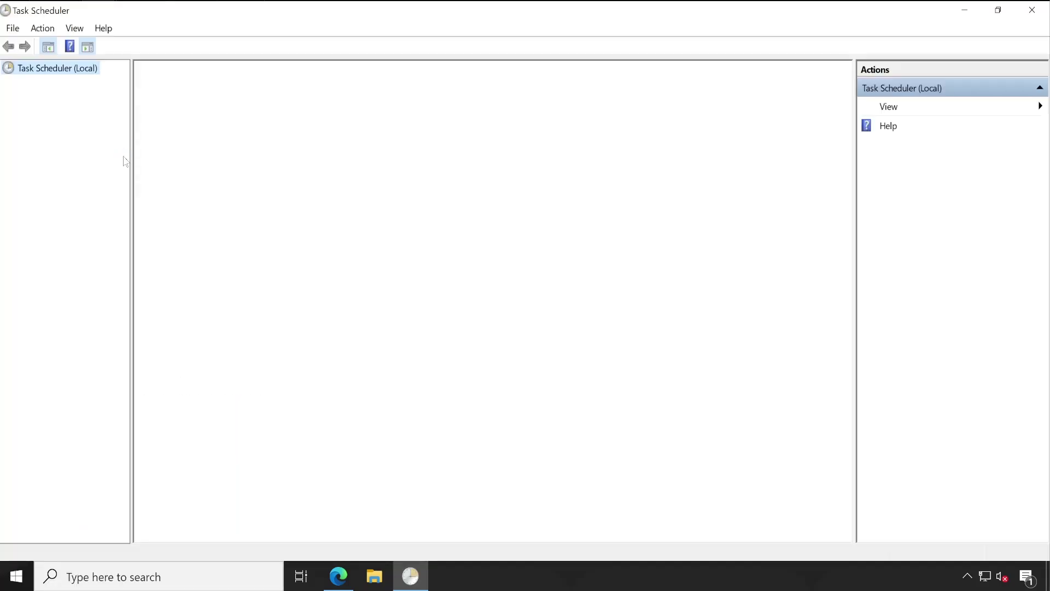
List the Library tasks with a widened Name column and compare the Websense backup tasks, noting Websense TRITON Backup is Disabled
click(64, 82)
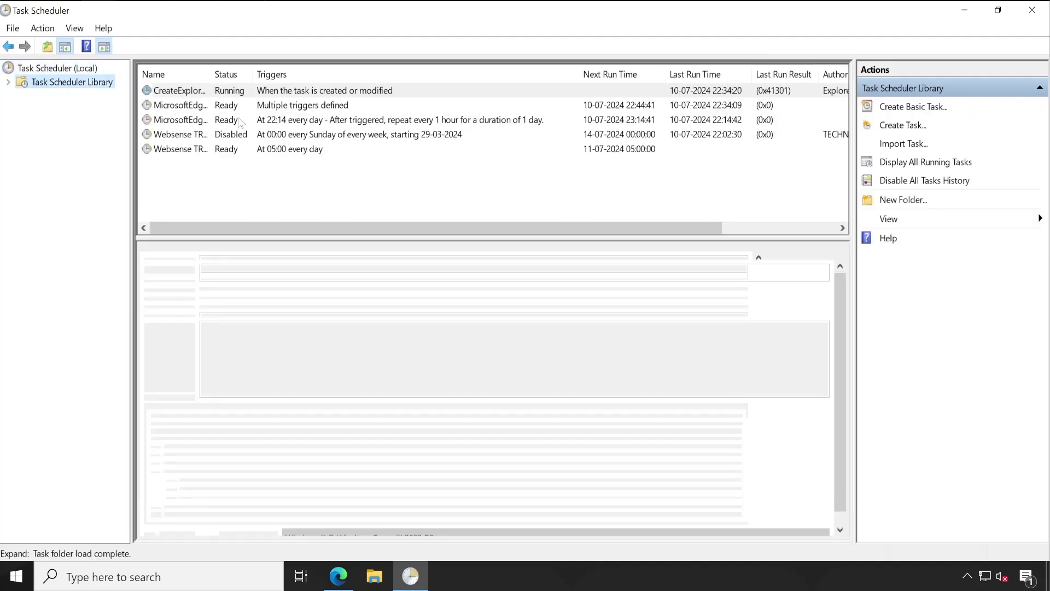
drag(210, 76, 332, 77)
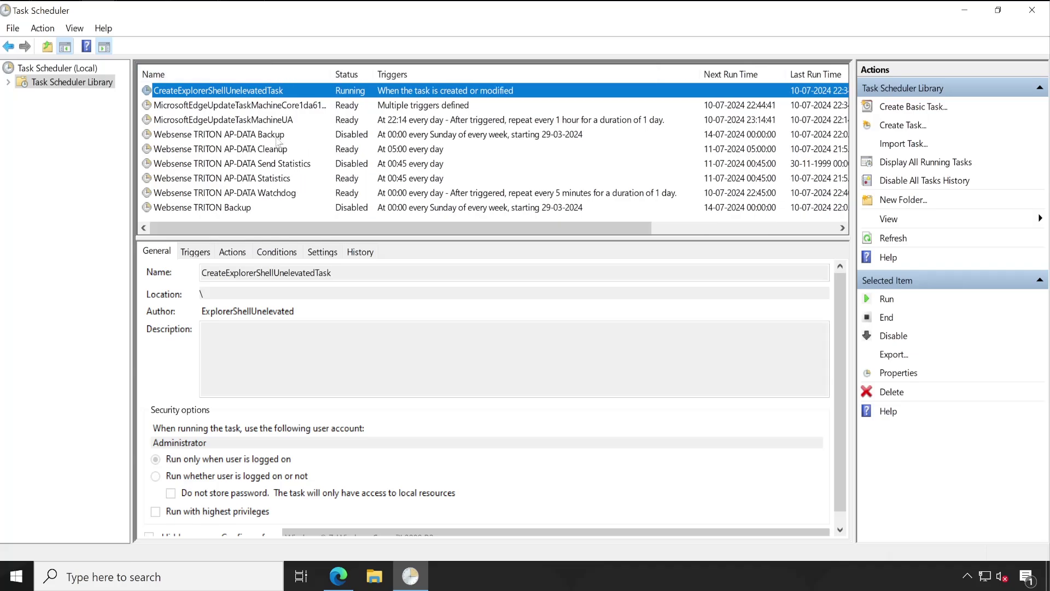
click(278, 138)
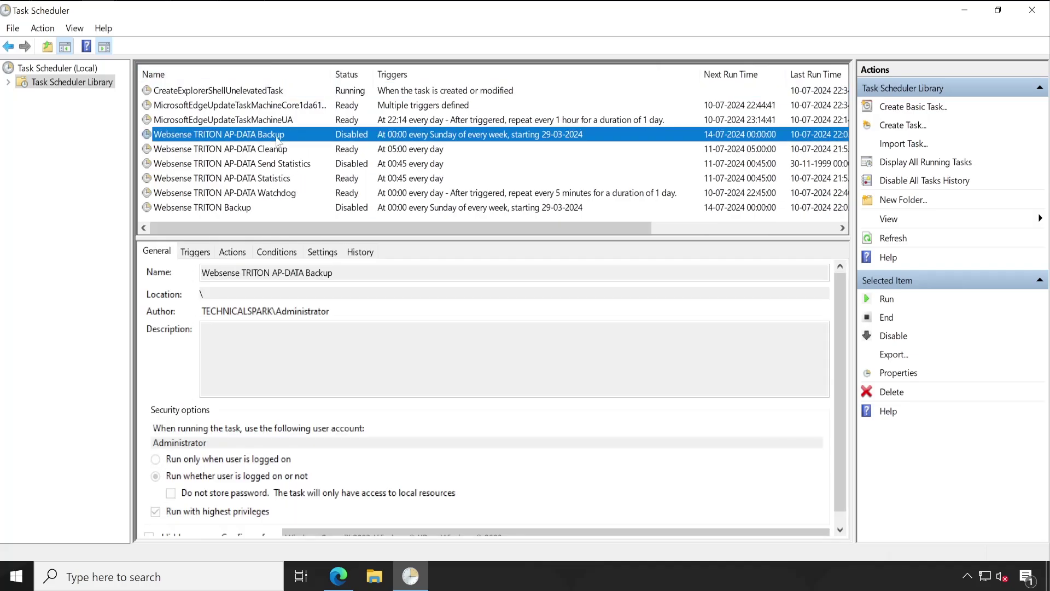
click(253, 207)
click(251, 137)
click(247, 212)
click(262, 138)
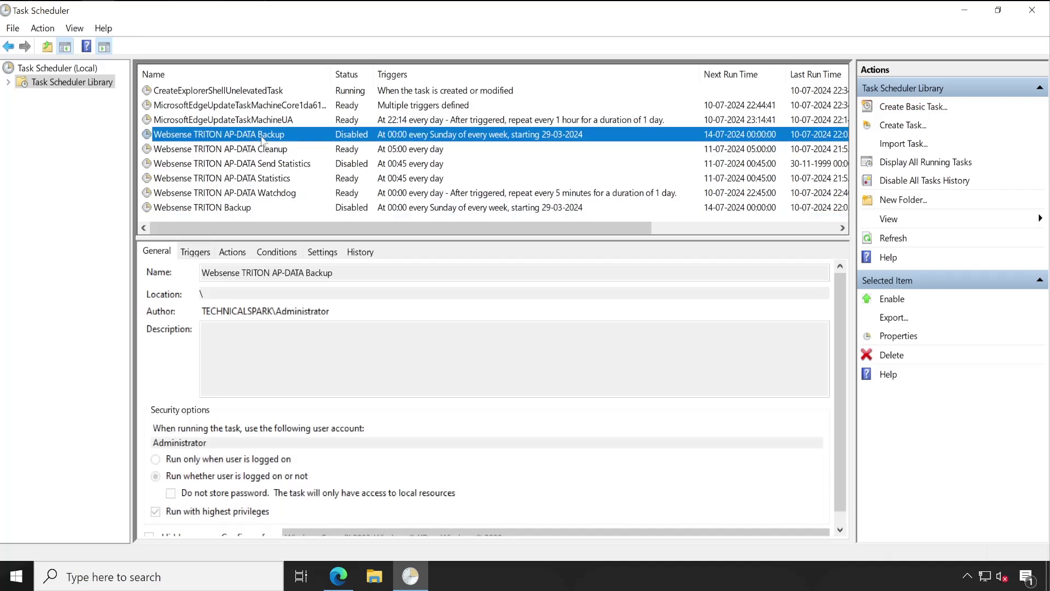
click(229, 210)
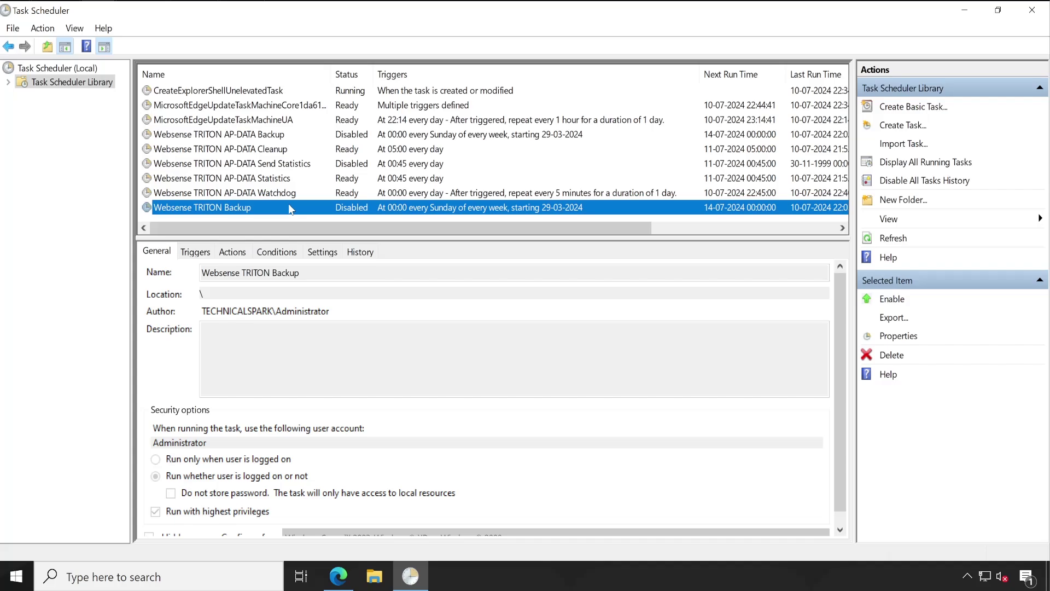
right_click(289, 206)
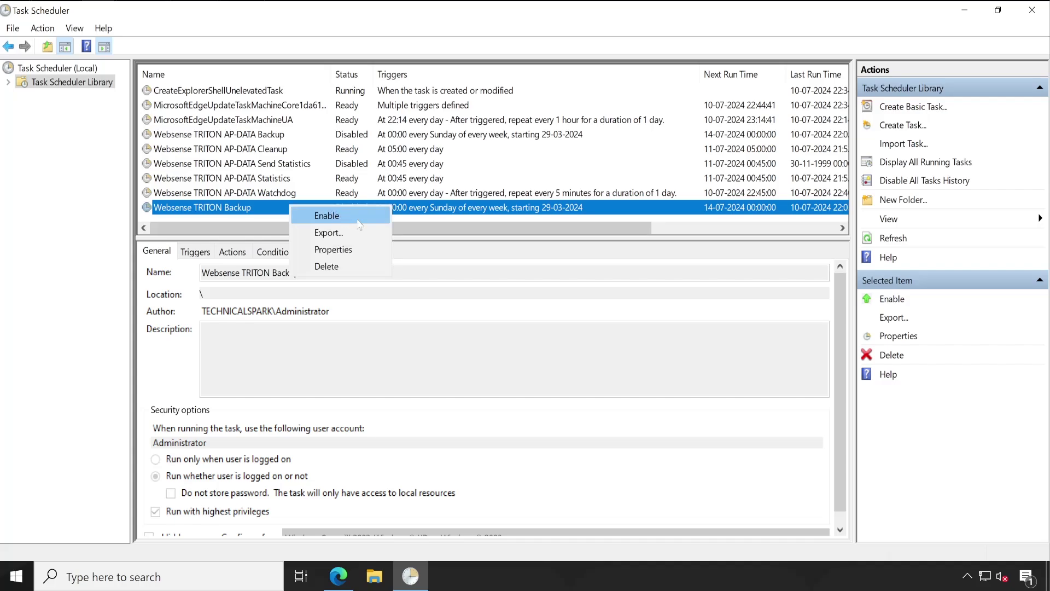
click(445, 405)
Check Local Disk (C:) in File Explorer for a backup folder, then return to Task Scheduler
click(382, 584)
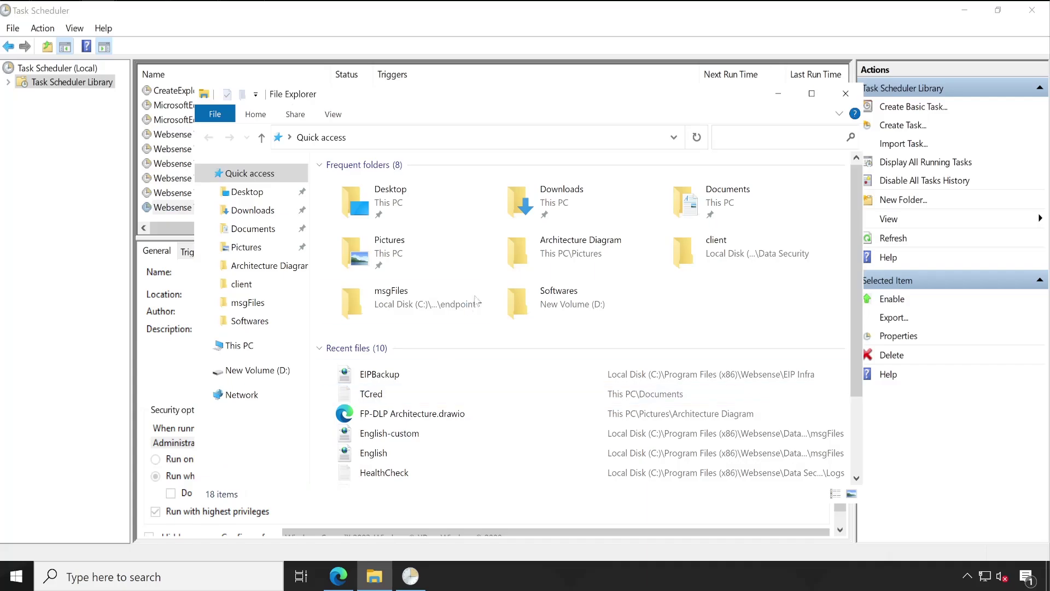
click(241, 346)
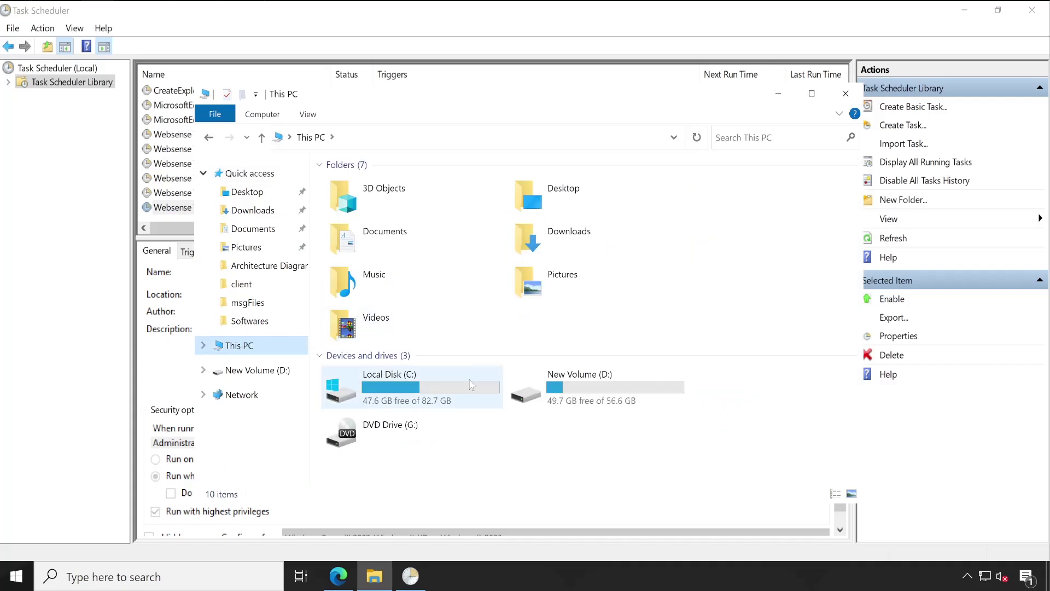
double_click(470, 386)
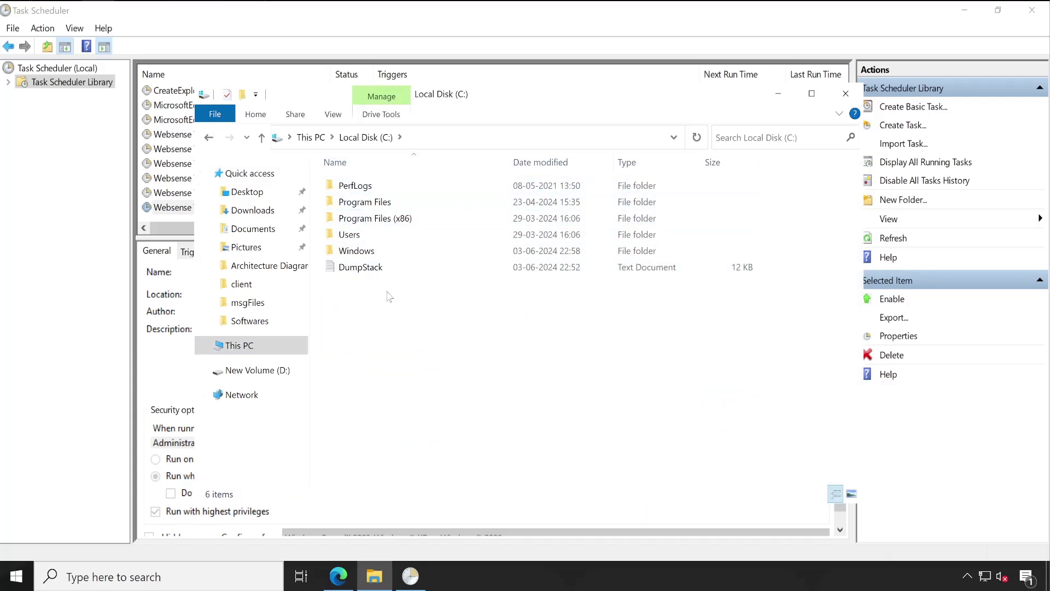
drag(472, 111, 629, 120)
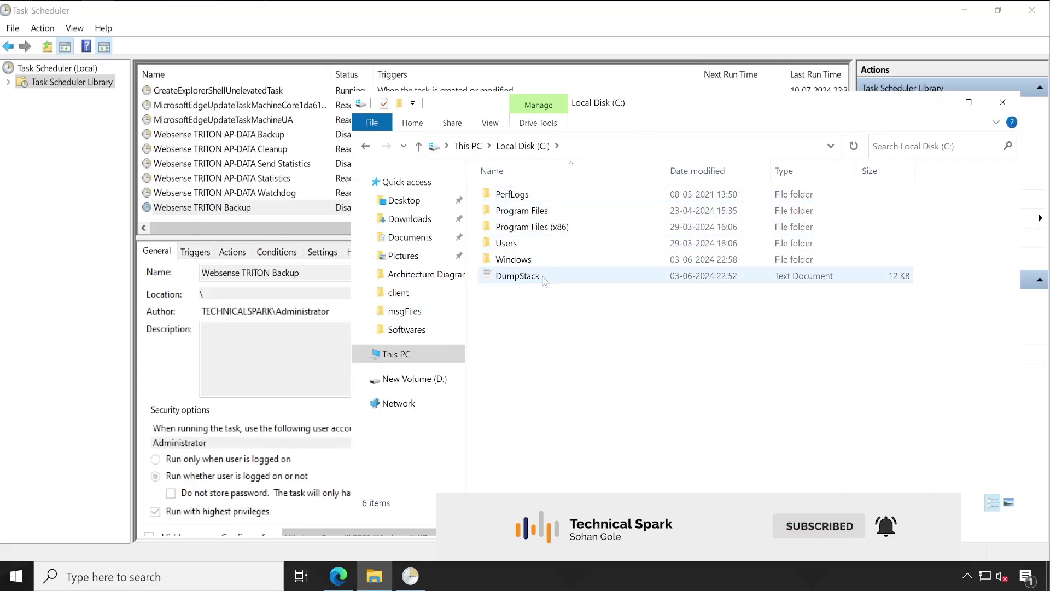
click(229, 211)
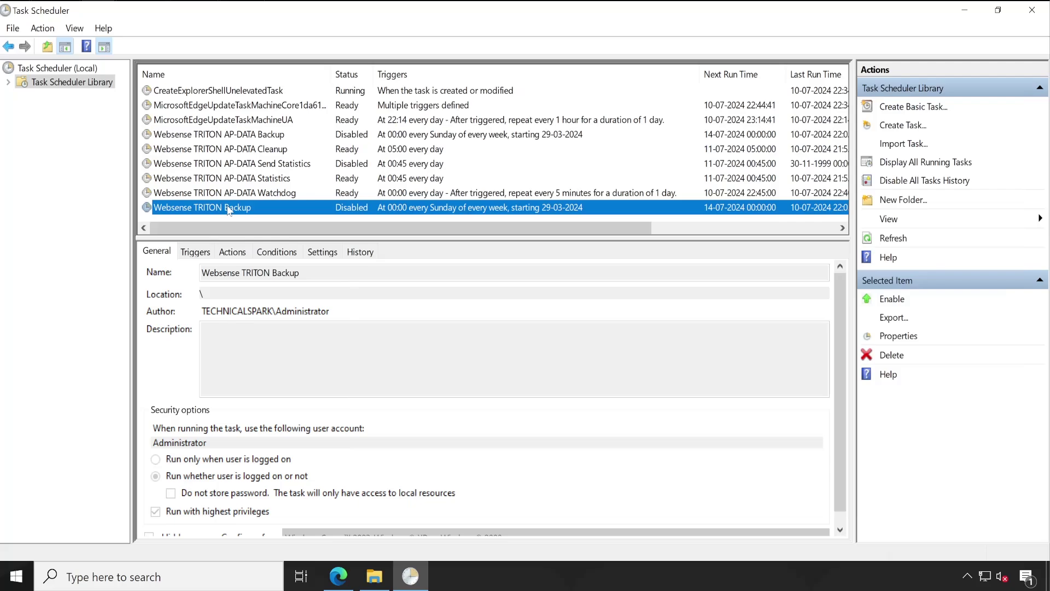
Enable the Websense TRITON Backup task so it shows Ready, then run it
right_click(228, 210)
click(289, 218)
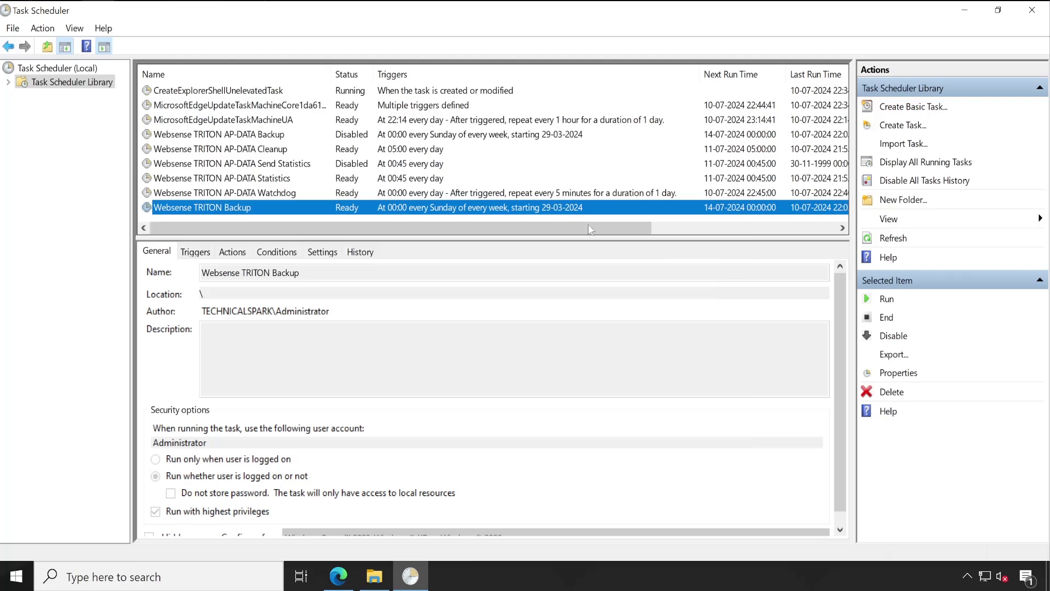
mouse_move(594, 229)
mouse_down()
mouse_move(657, 232)
mouse_move(589, 237)
mouse_up()
right_click(366, 211)
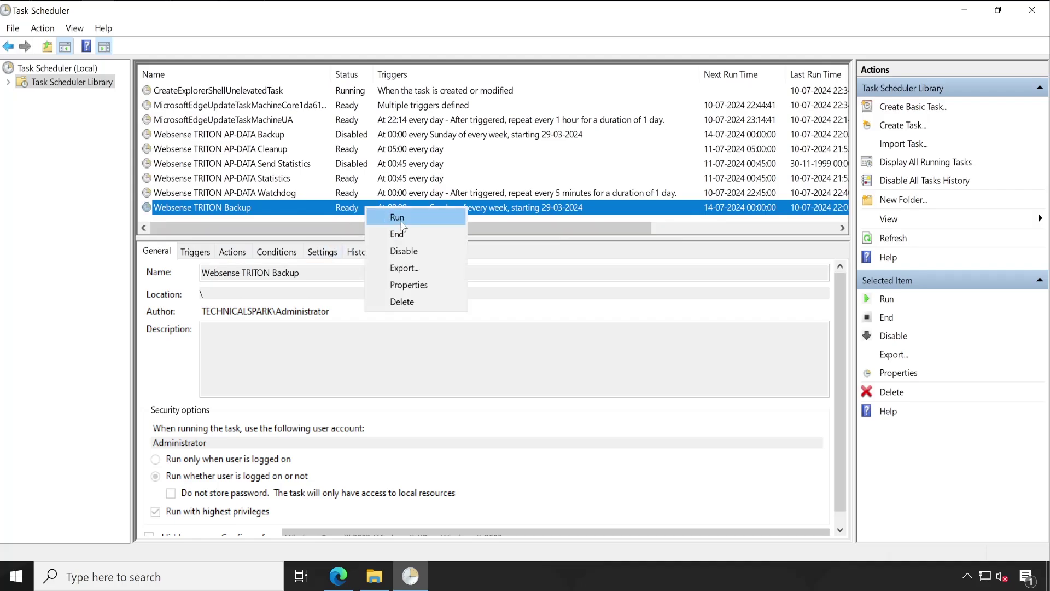
click(401, 222)
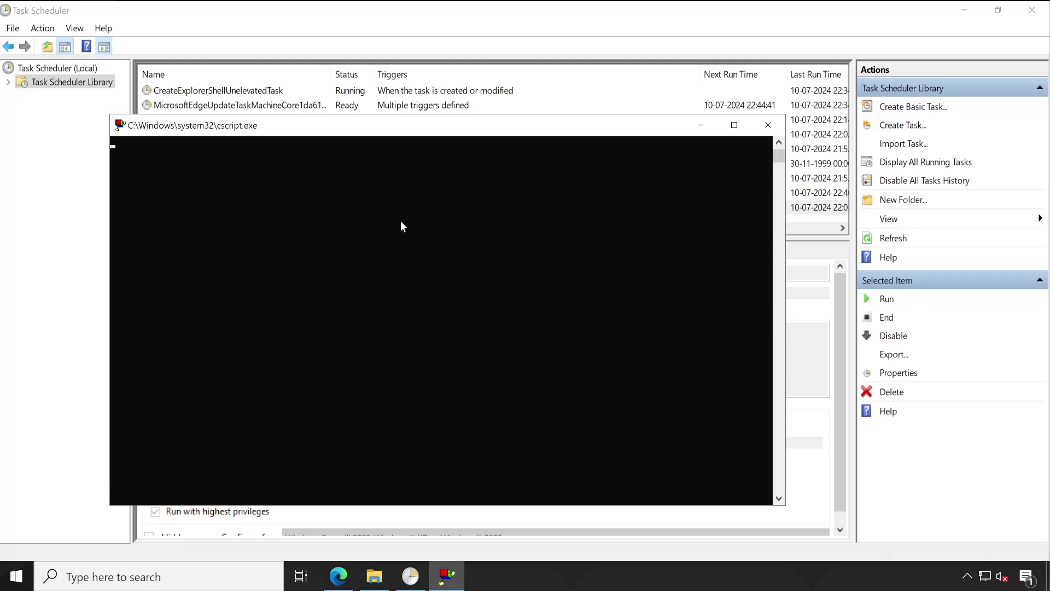
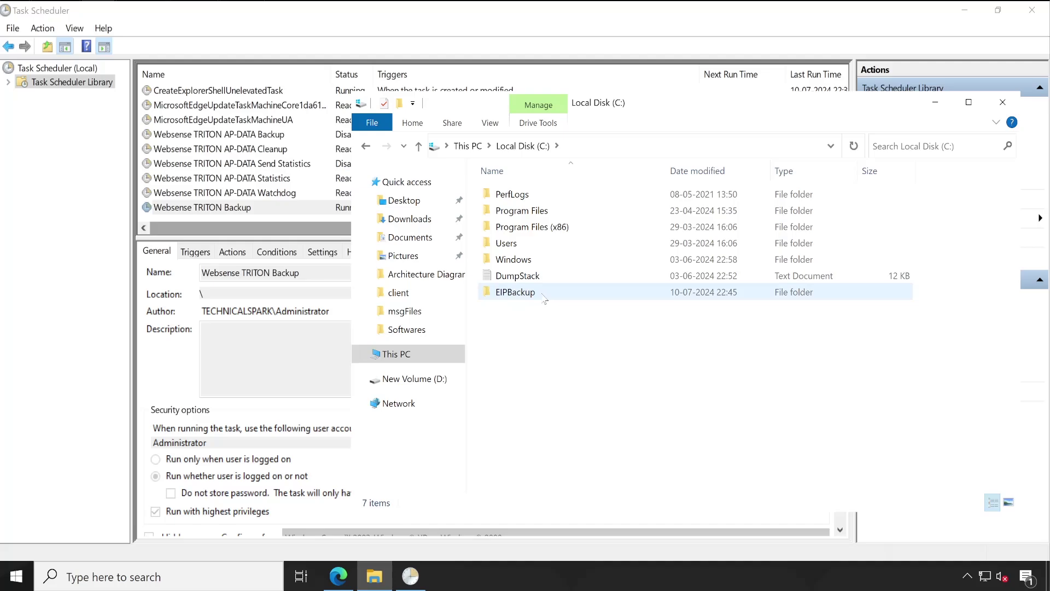
Refresh the Local Disk (C:) listing and open the EIPBackup folder
mouse_move(535, 294)
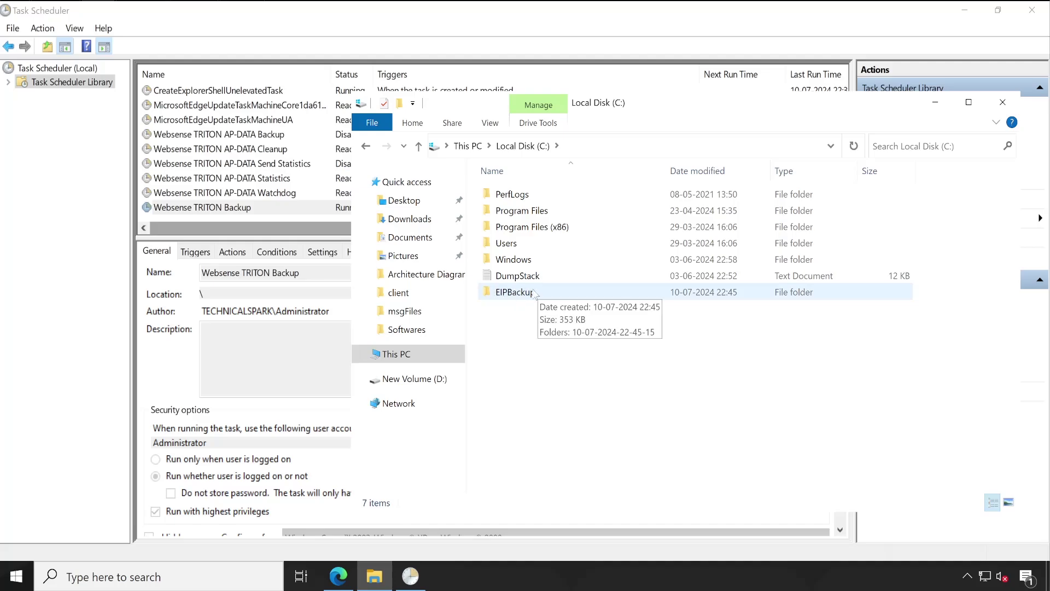
right_click(515, 339)
click(552, 400)
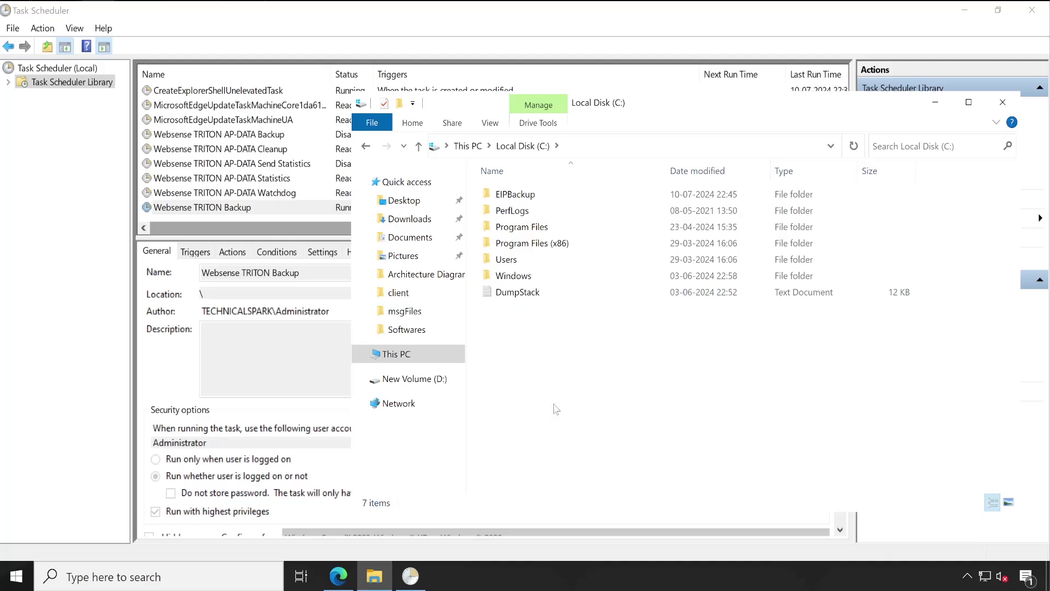
click(547, 194)
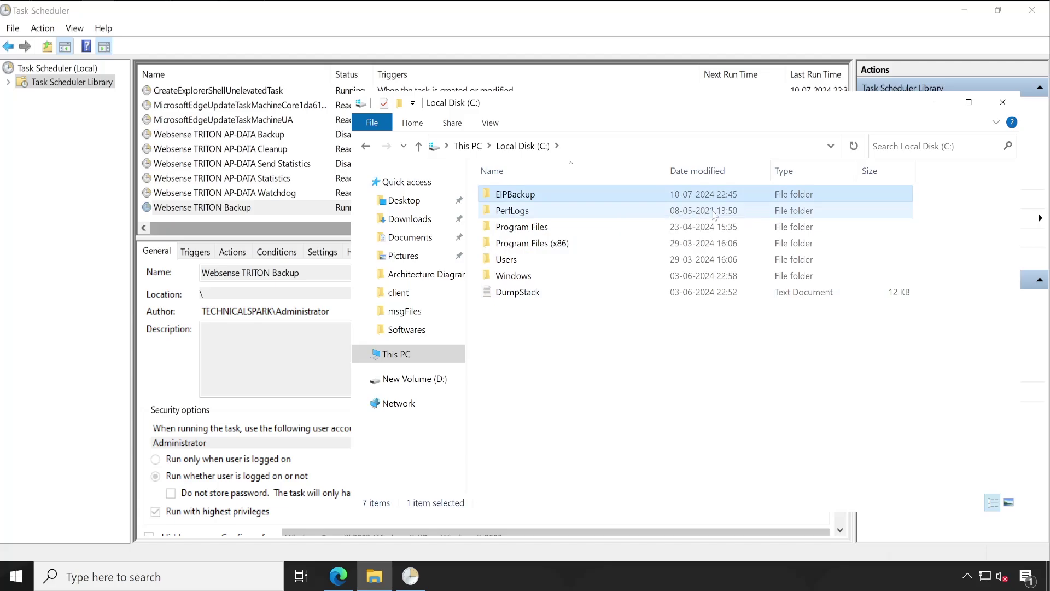
double_click(578, 194)
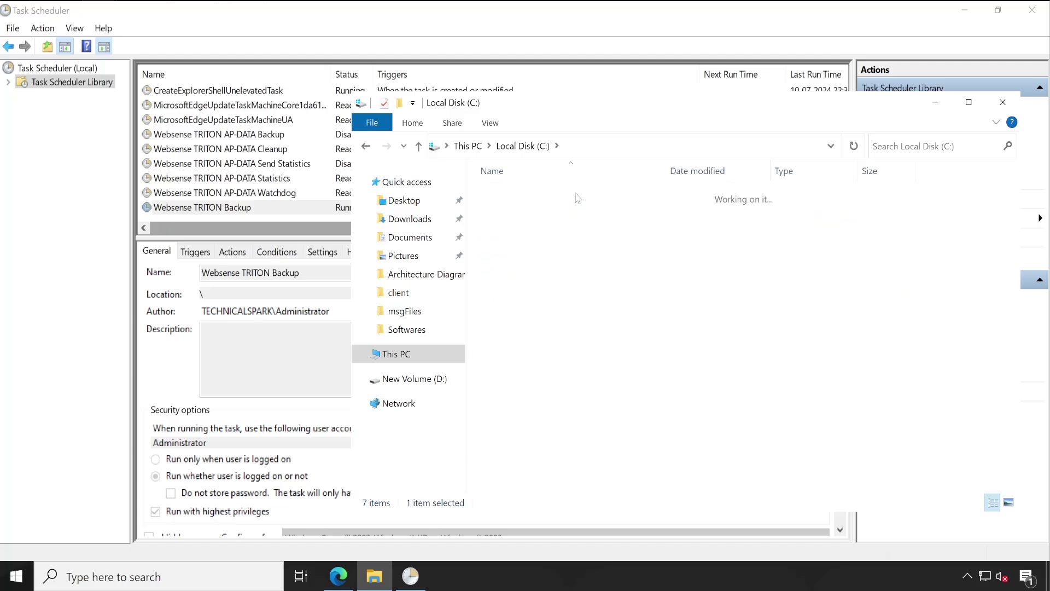
click(546, 197)
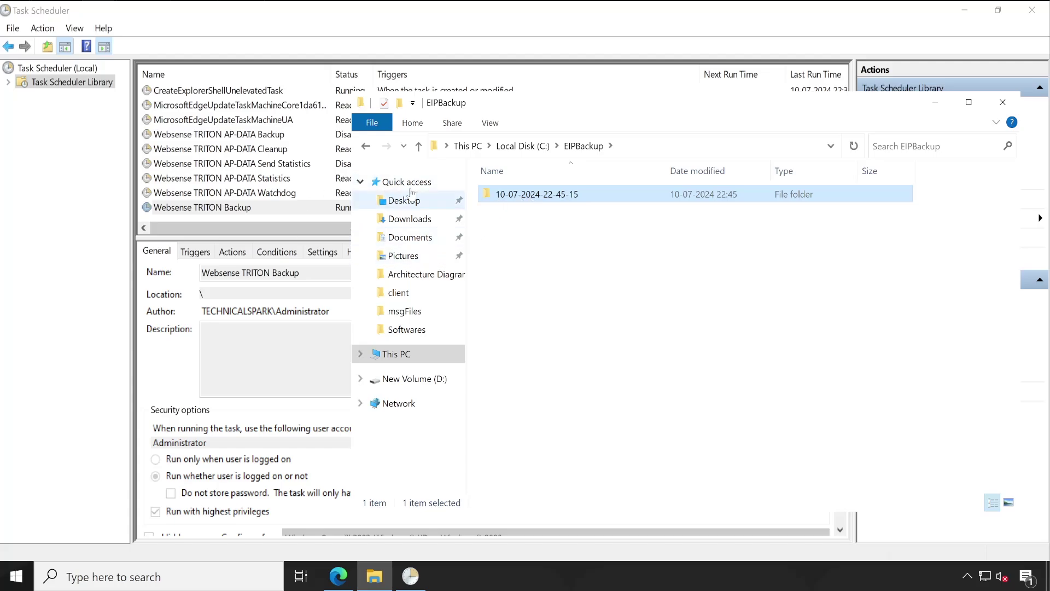
double_click(530, 196)
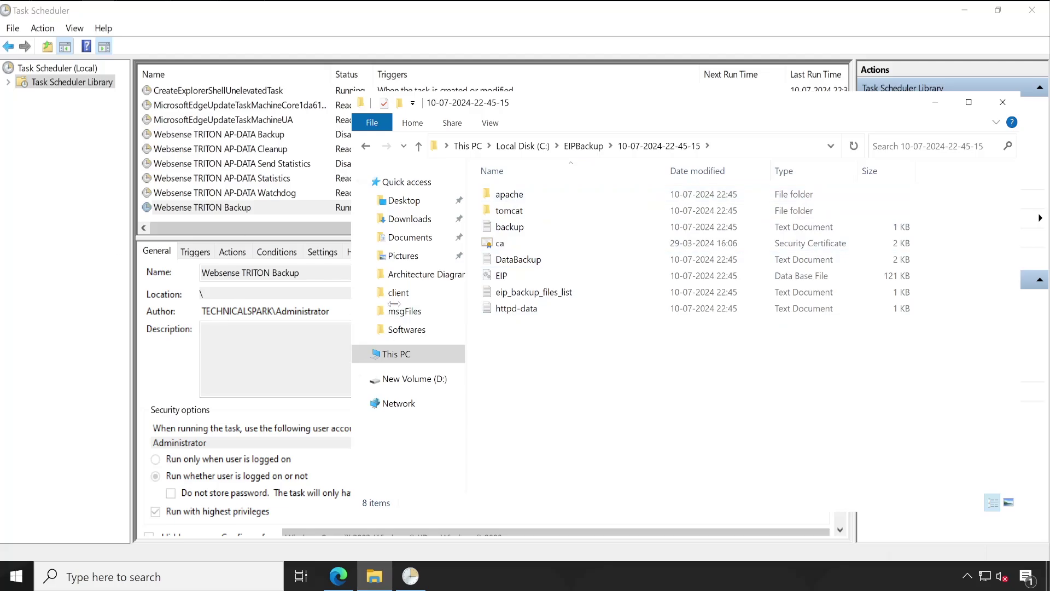
click(584, 145)
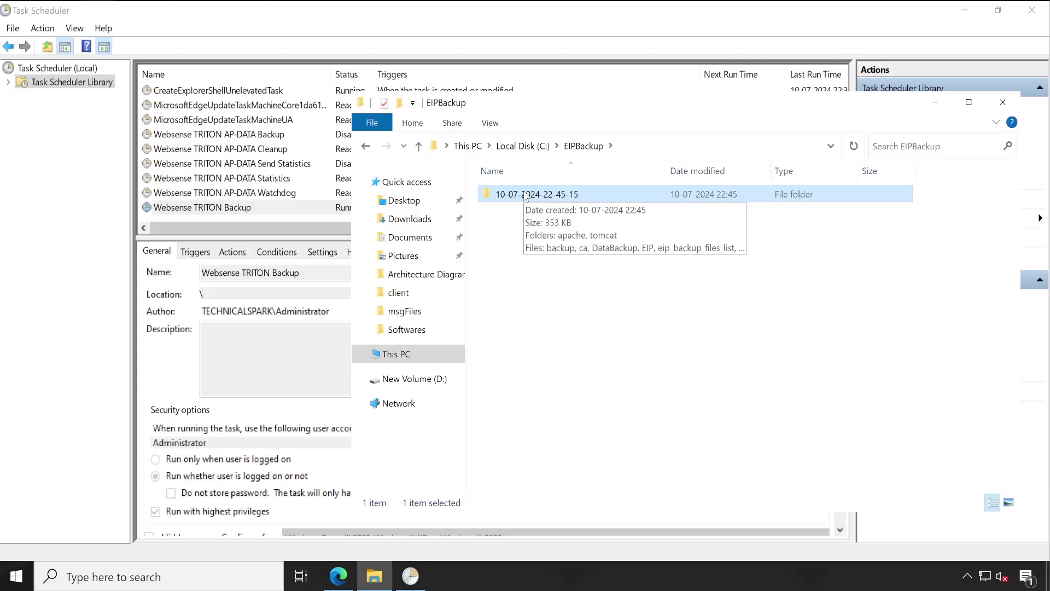
right_click(525, 196)
click(567, 488)
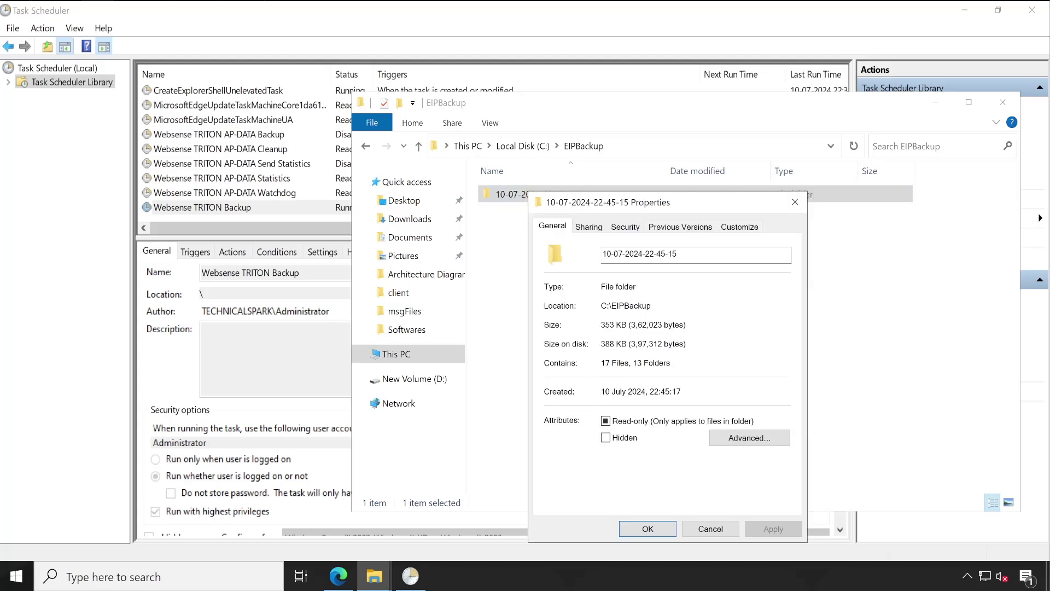
click(710, 529)
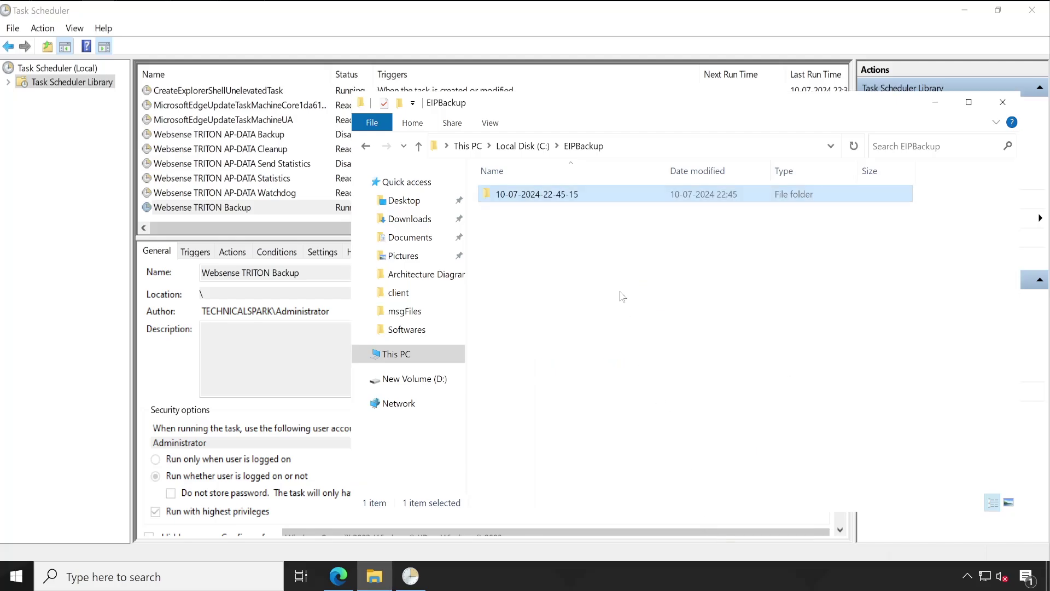
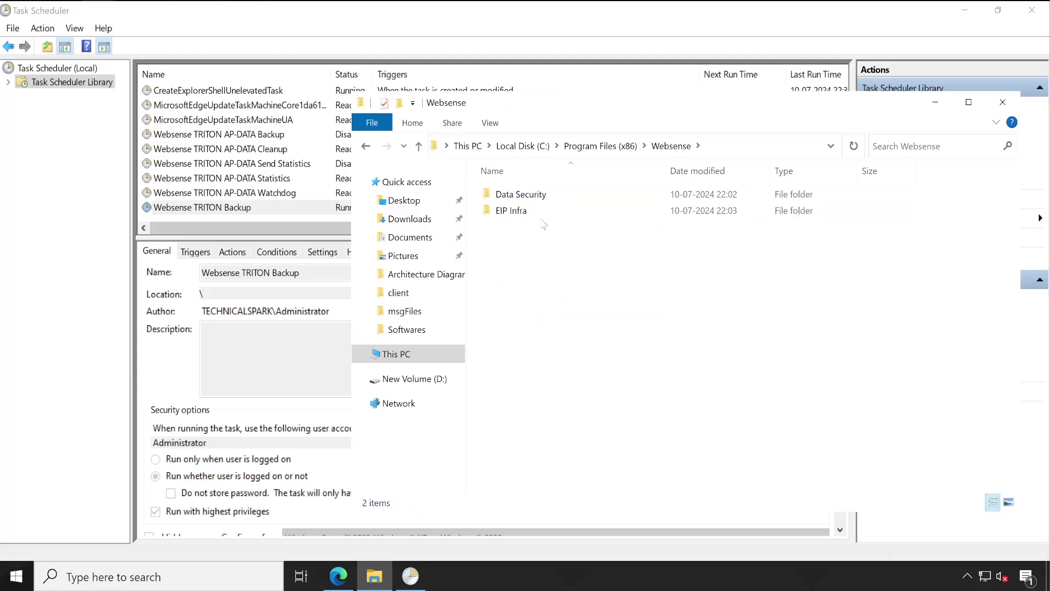
Open the EIPBackup XML file from the EIP Infra folder in Notepad for editing
double_click(512, 211)
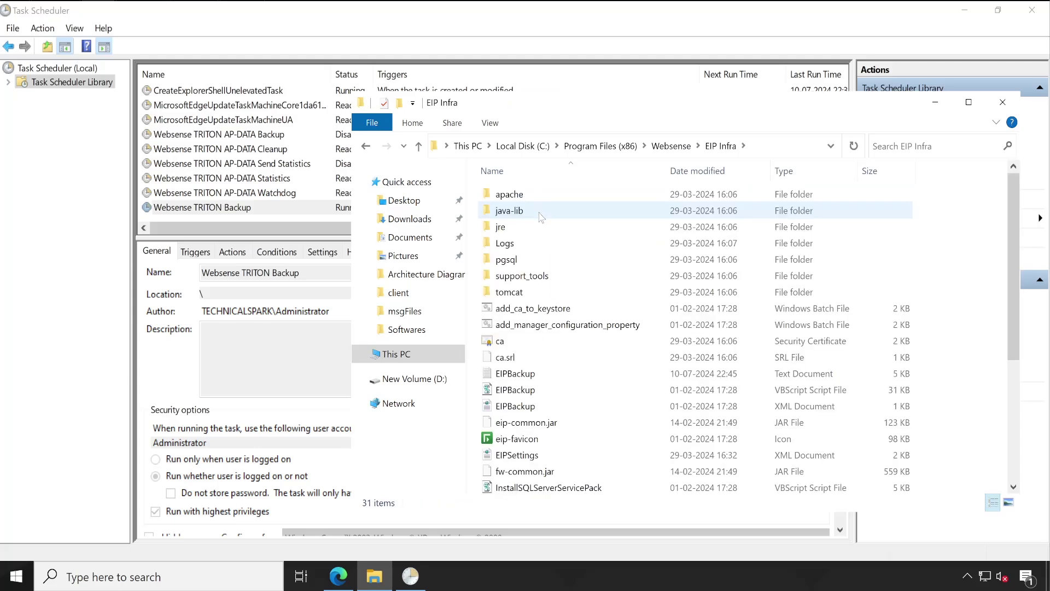
click(518, 409)
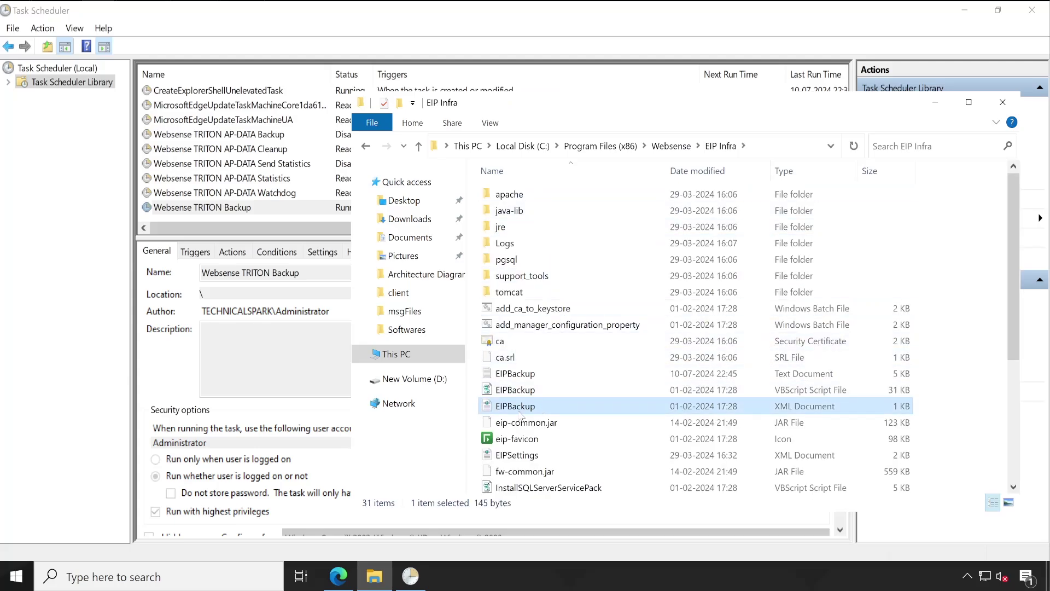
right_click(506, 414)
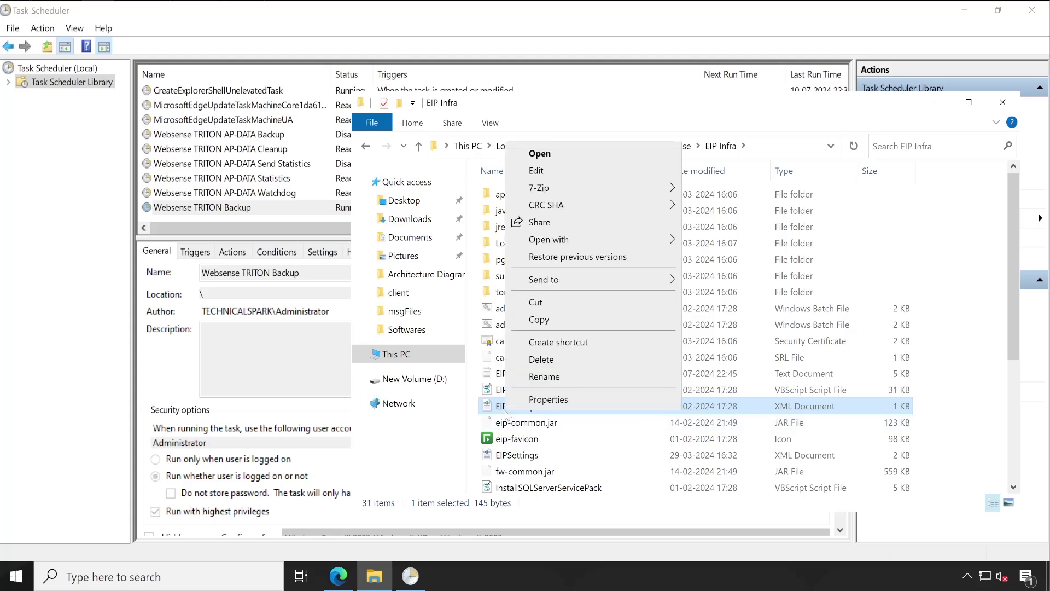
click(553, 173)
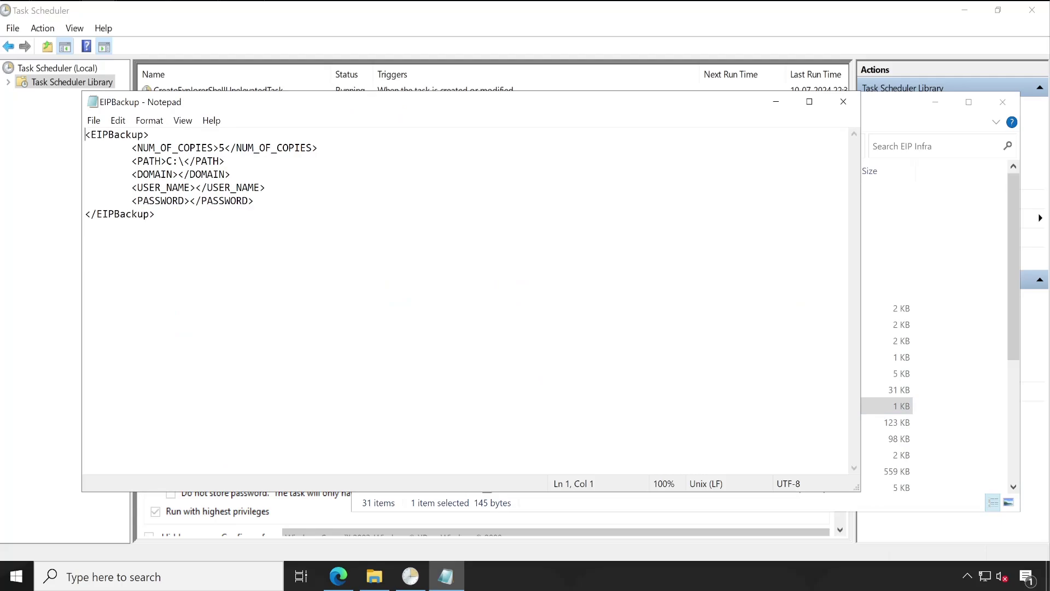
Remove the C: drive letter from the PATH value in EIPBackup.xml
key(shift+Left)
key(shift+Left)
key(shift+Left)
key(shift+Left)
key(shift+Right)
key(shift+Down)
key(Up)
key(End)
key(shift+Left)
key(shift+Left)
key(shift+Left)
key(shift+Left)
key(shift+Left)
key(shift+Left)
key(shift+Left)
key(Left)
key(Left)
key(Left)
key(Left)
key(shift+Right)
key(shift+Right)
key(Right)
key(Left)
key(shift+Left)
text(D)
key(BackSpace)
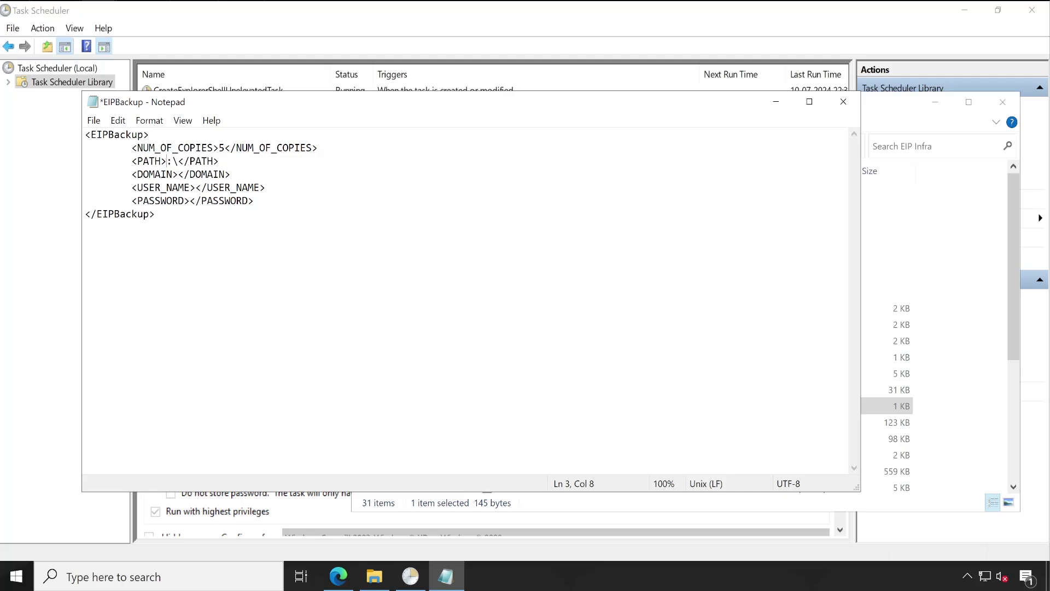
key(Delete)
Enter \\192.168.0.1\share as the new backup PATH
text(\\)
key(Delete)
text(192.6)
key(BackSpace)
text(168.0.1)
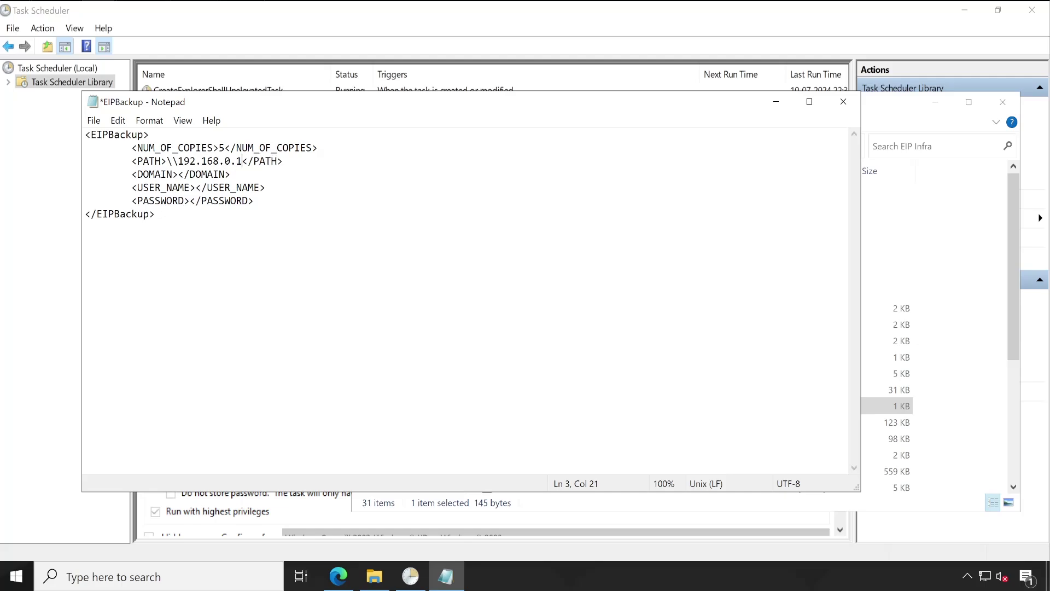
text(\)
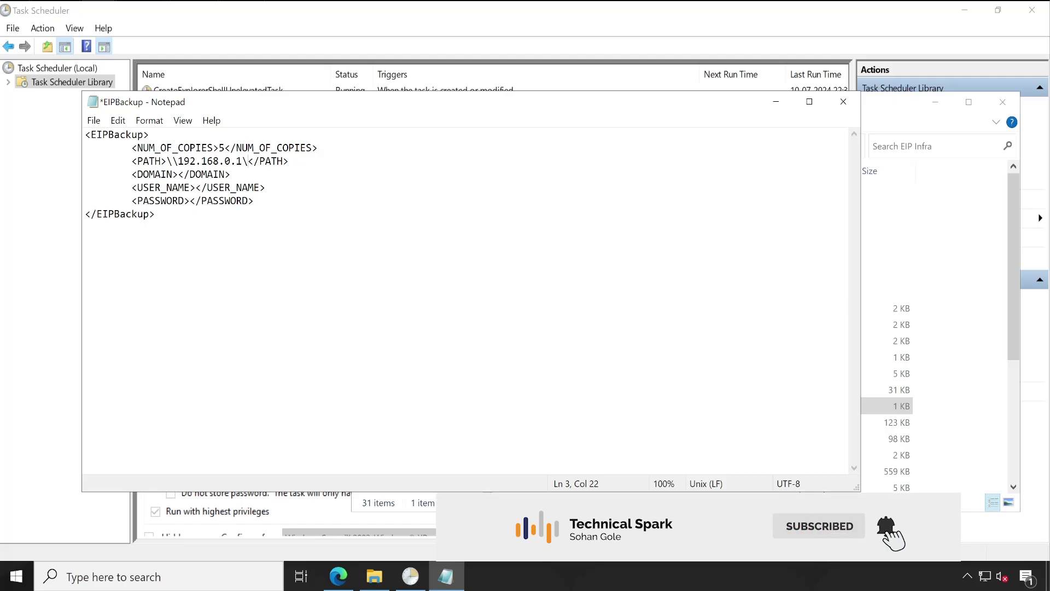
text(share)
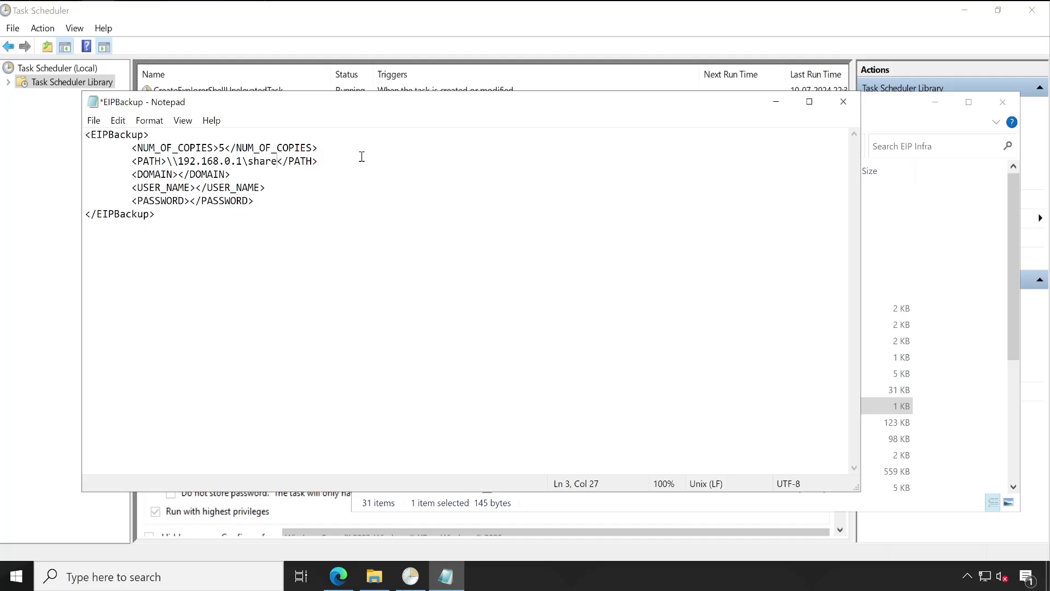
Check the NUM_OF_COPIES value 5 and the DOMAIN entry, then close the file
click(225, 147)
key(shift+Left)
click(178, 174)
click(844, 108)
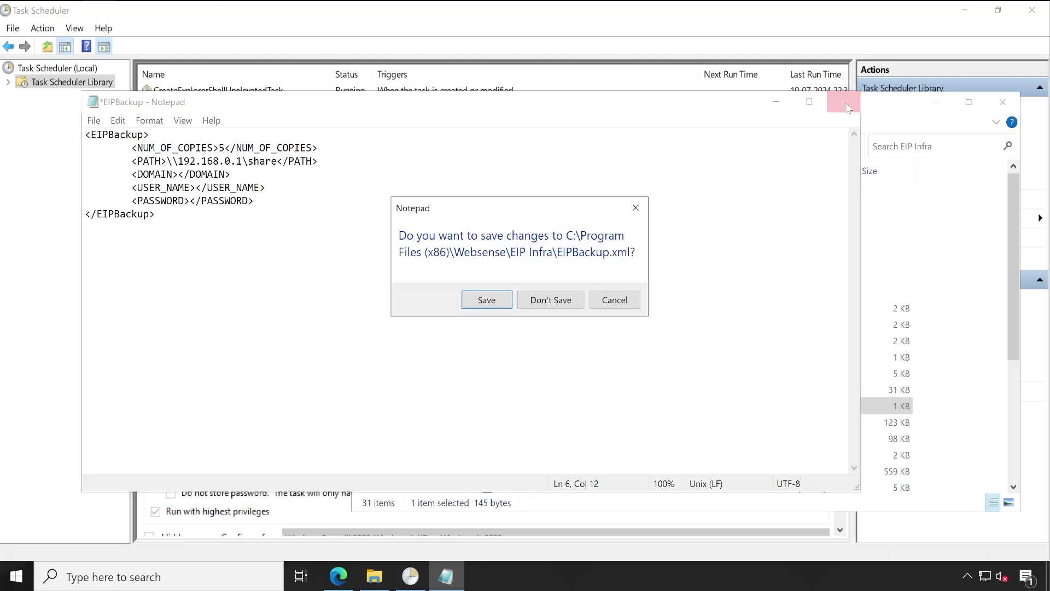
click(570, 300)
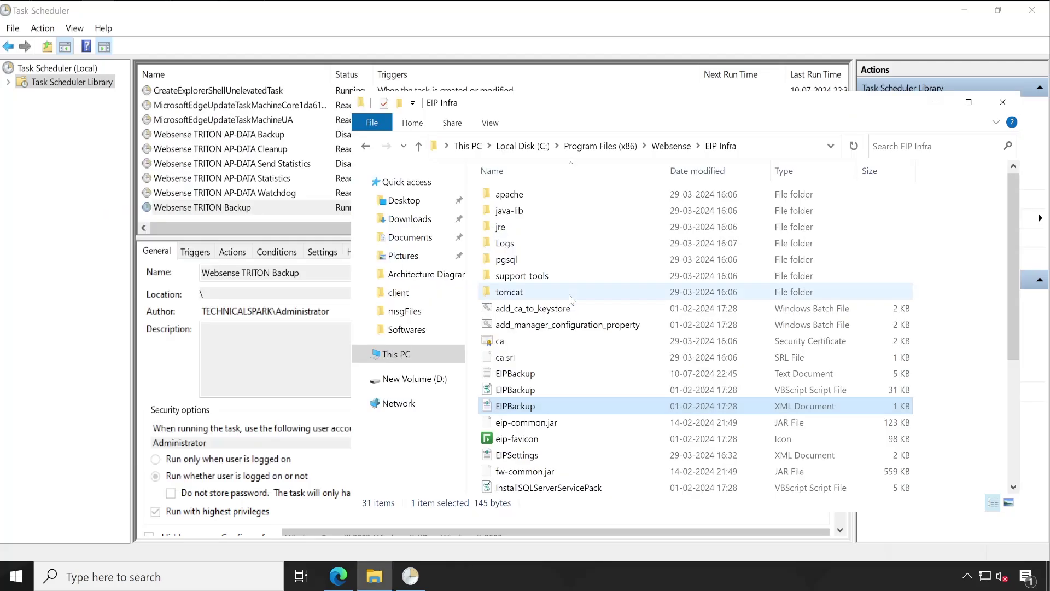
click(528, 145)
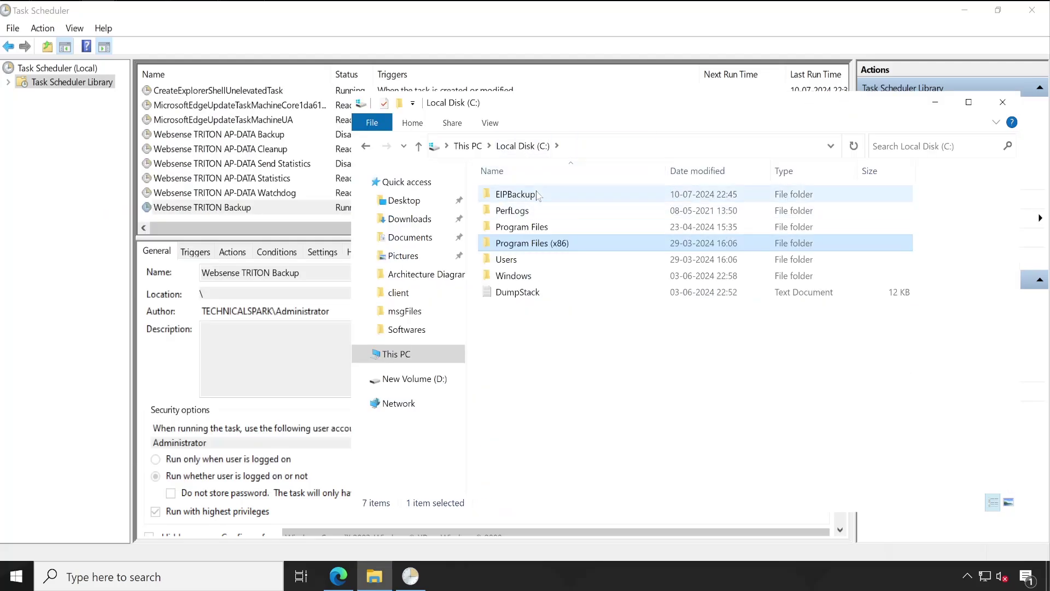
double_click(515, 195)
click(514, 198)
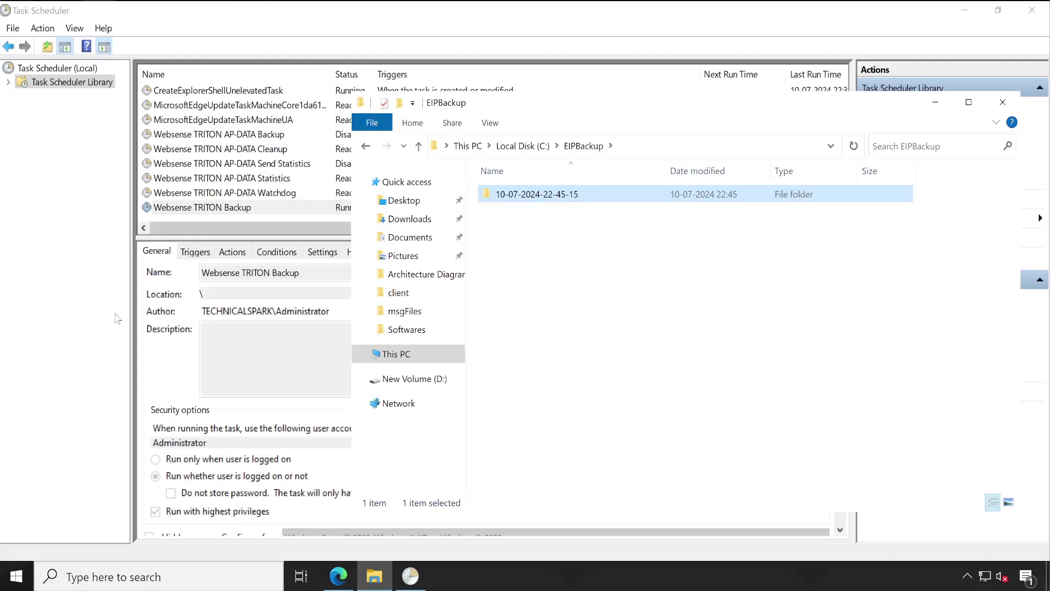
click(338, 576)
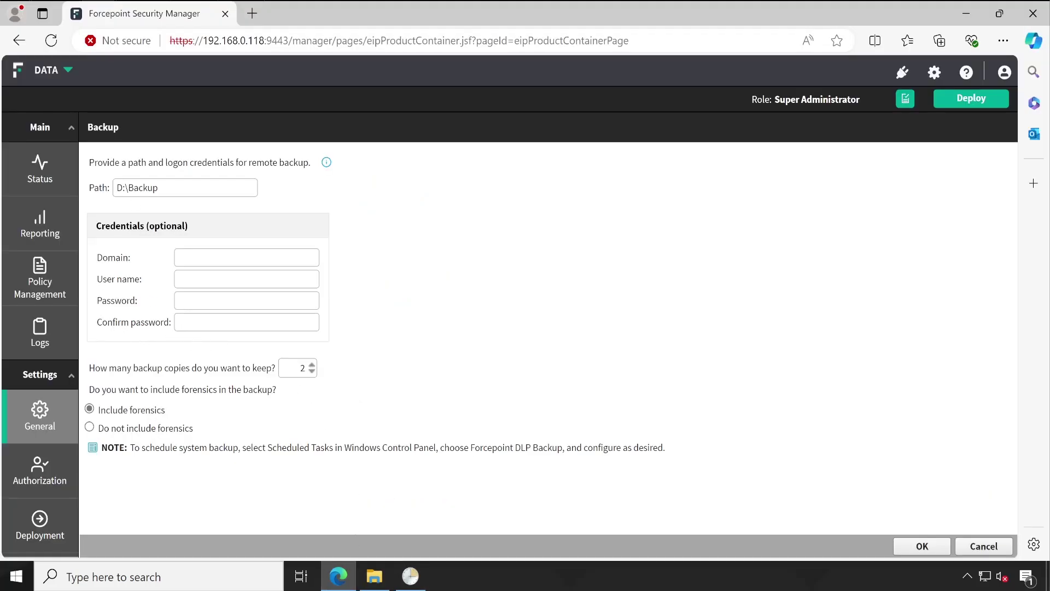
Note the D:\Backup path and confirm the Backup folder on New Volume (D:) is empty
drag(159, 187, 101, 198)
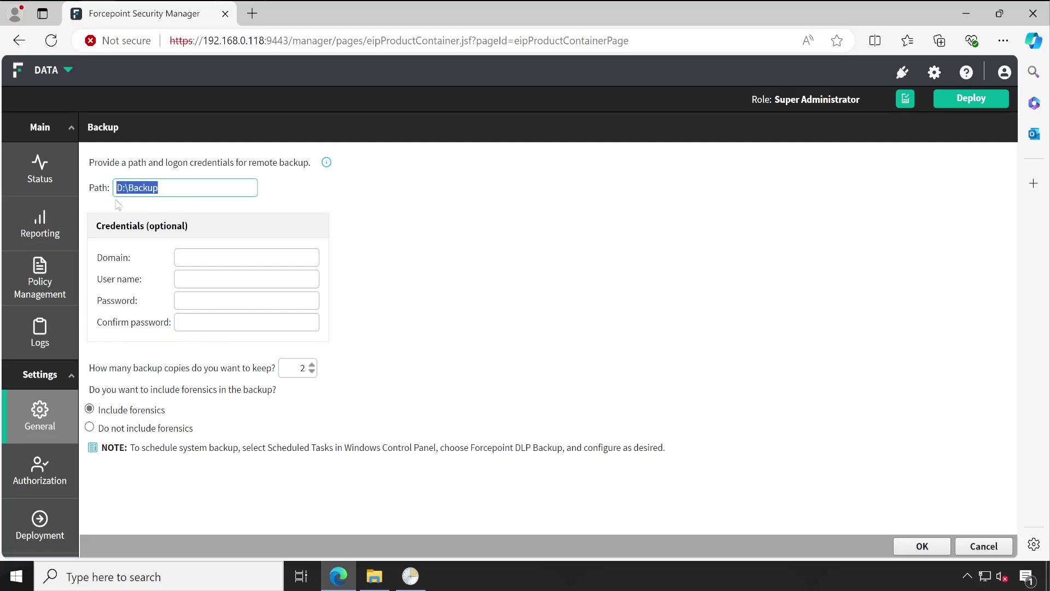
click(381, 578)
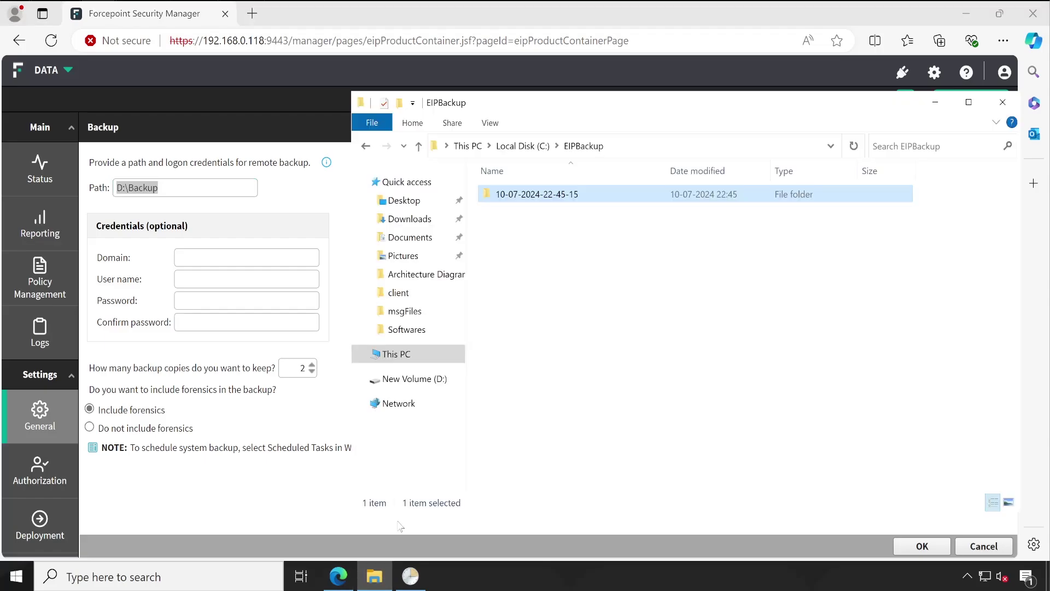
click(426, 358)
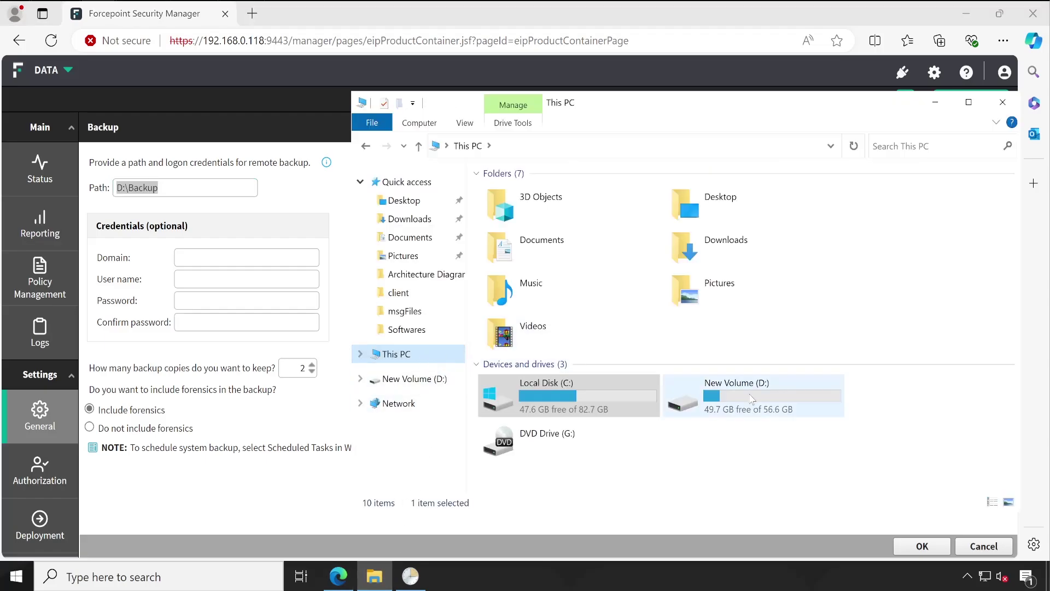
double_click(751, 398)
click(525, 201)
double_click(525, 202)
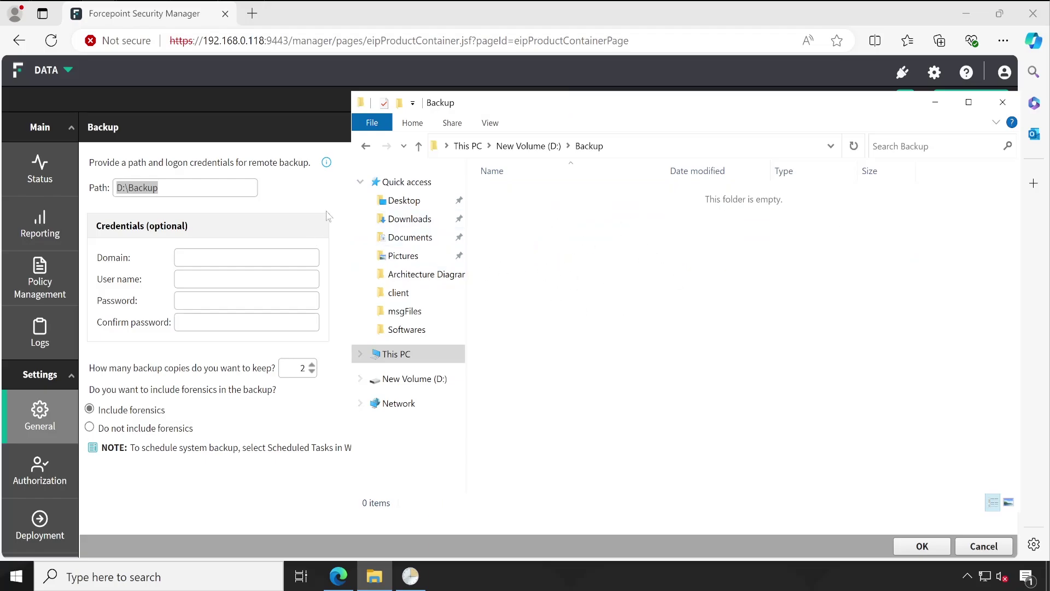
click(410, 576)
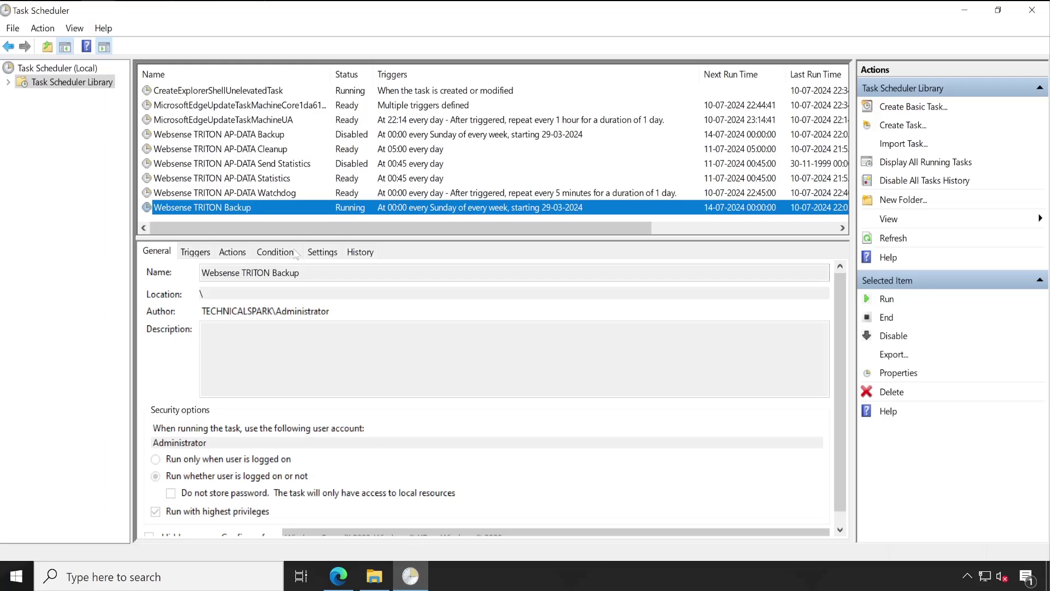
Enable the Websense TRITON AP-DATA Backup task and run it immediately
click(247, 136)
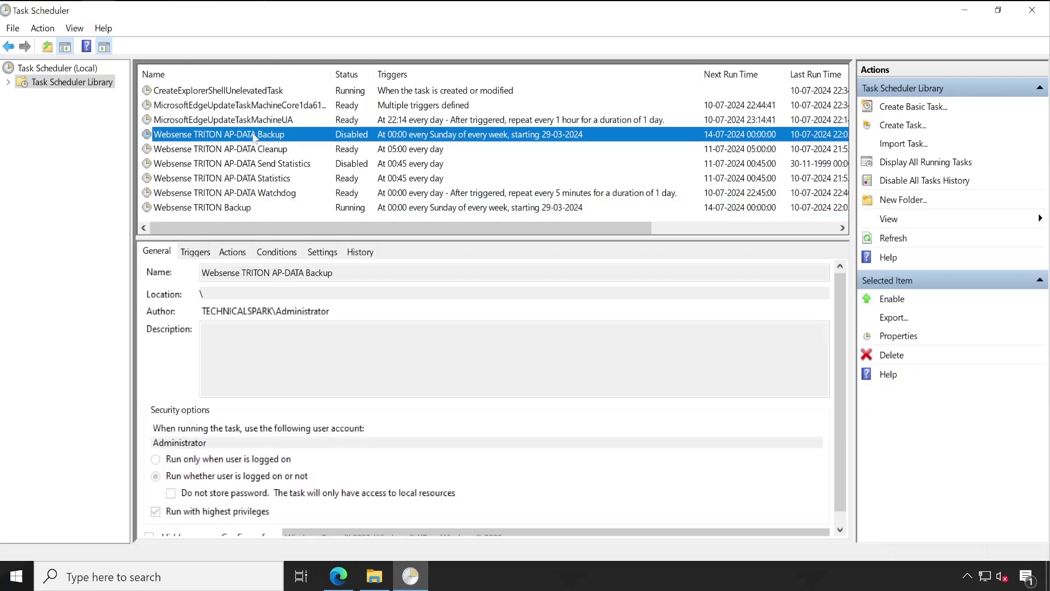
right_click(321, 138)
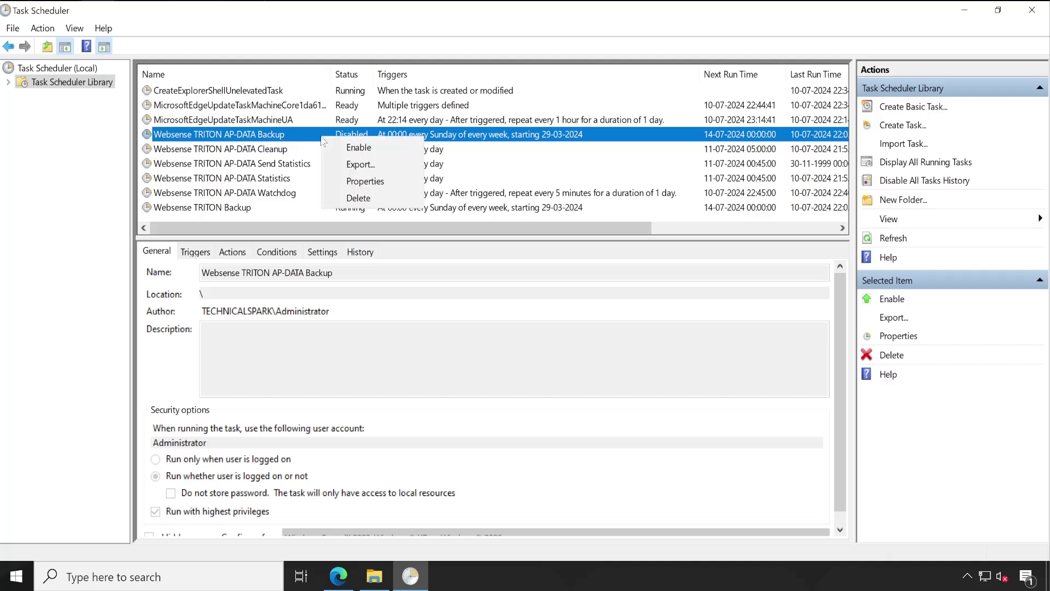
click(364, 147)
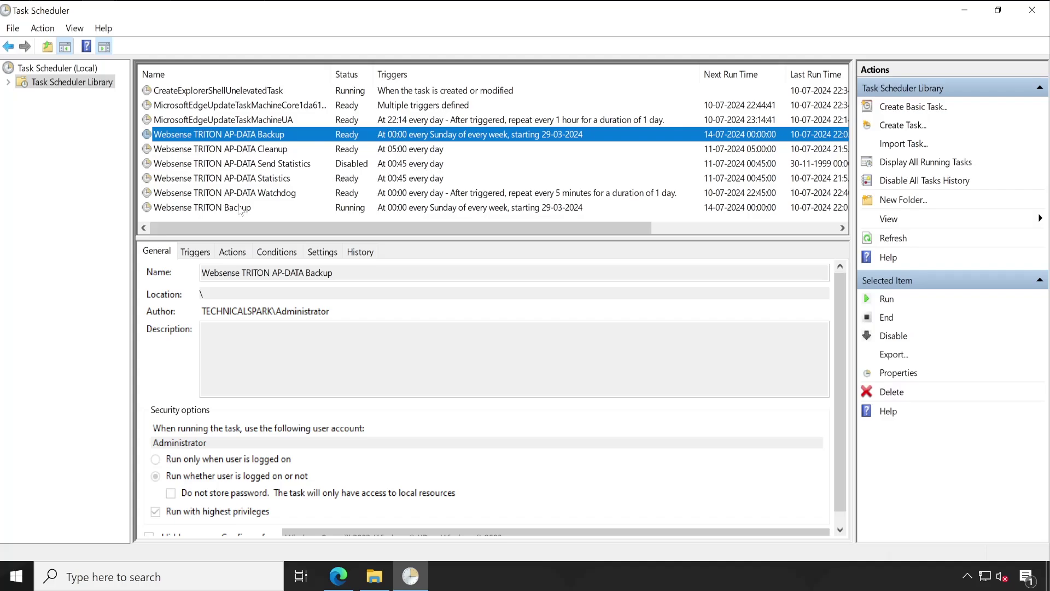
right_click(278, 138)
click(309, 146)
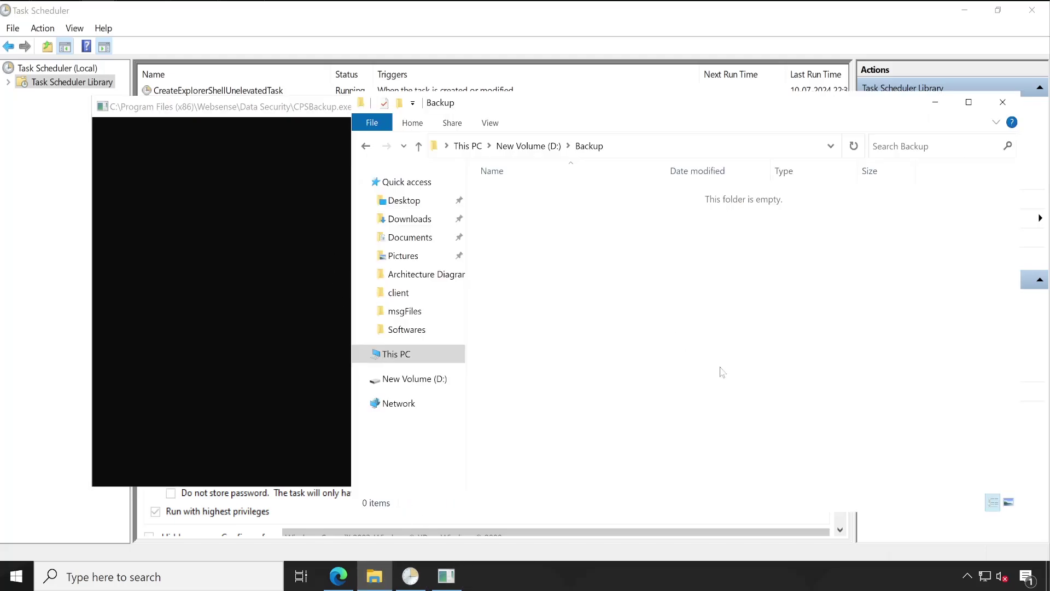
Refresh D:\Backup and select the newly created DSSBackup folder
right_click(721, 372)
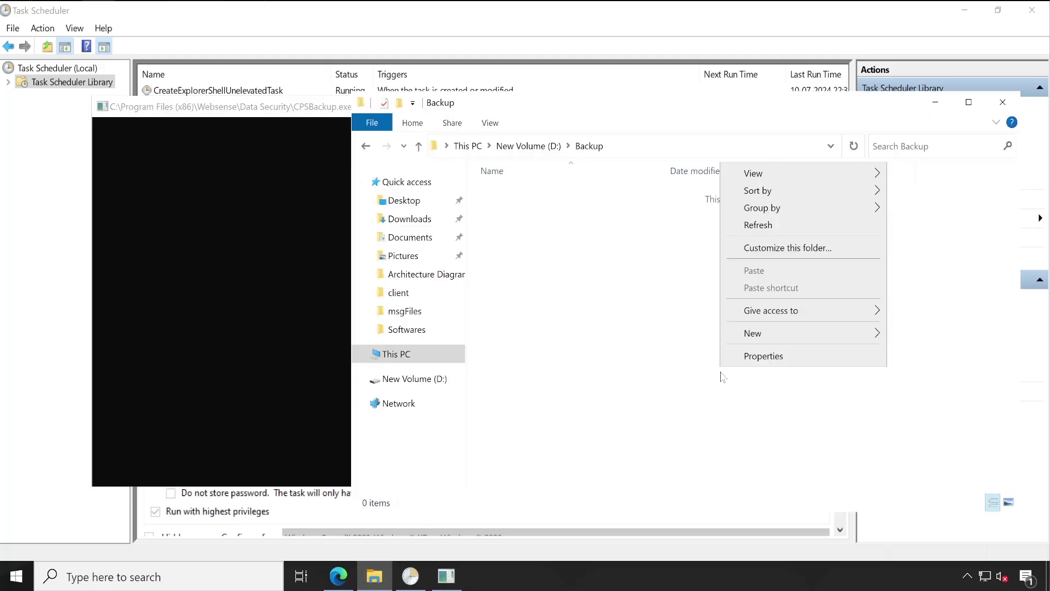
click(774, 226)
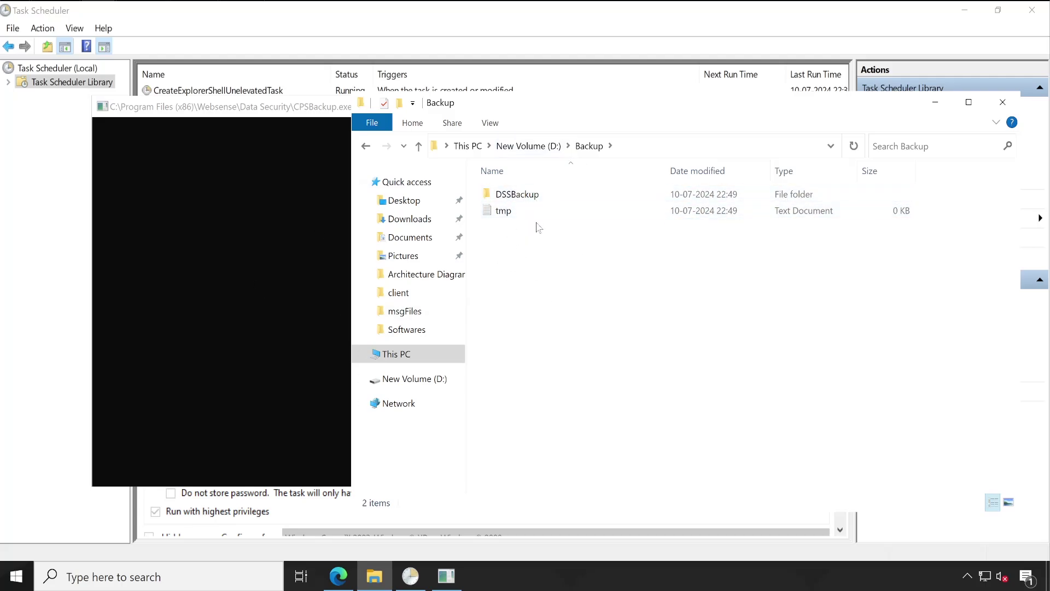
click(522, 201)
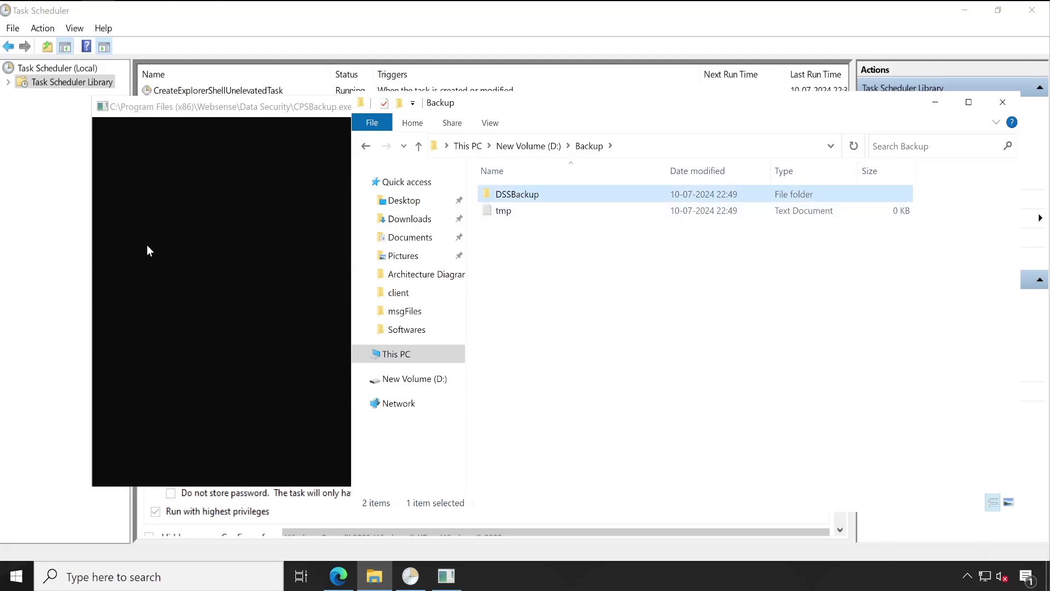
Refresh the task list and check the Websense TRITON AP-DATA Backup task is Running
click(69, 214)
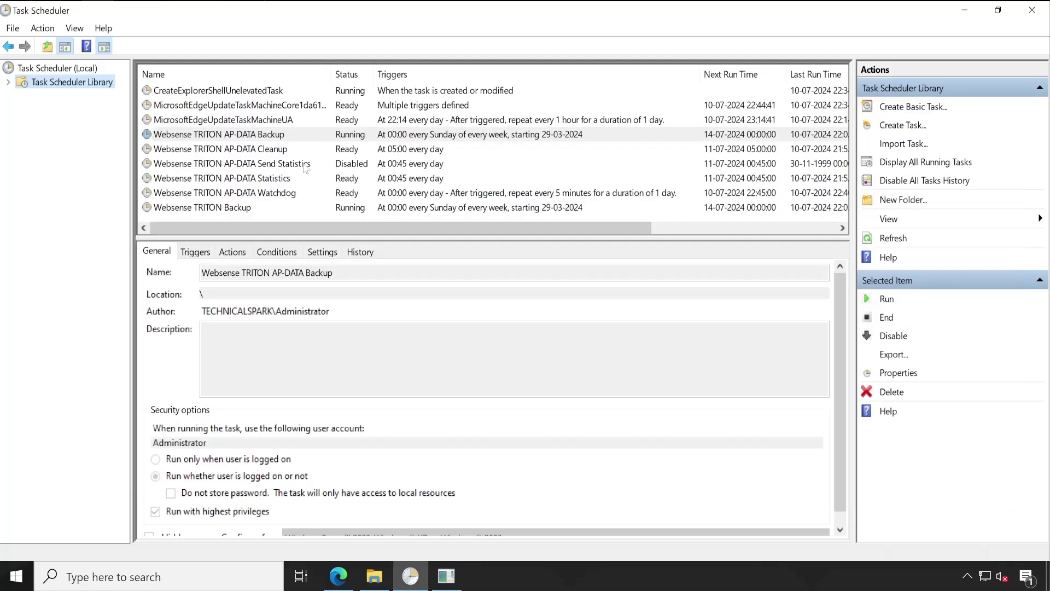
click(385, 136)
click(348, 207)
click(354, 137)
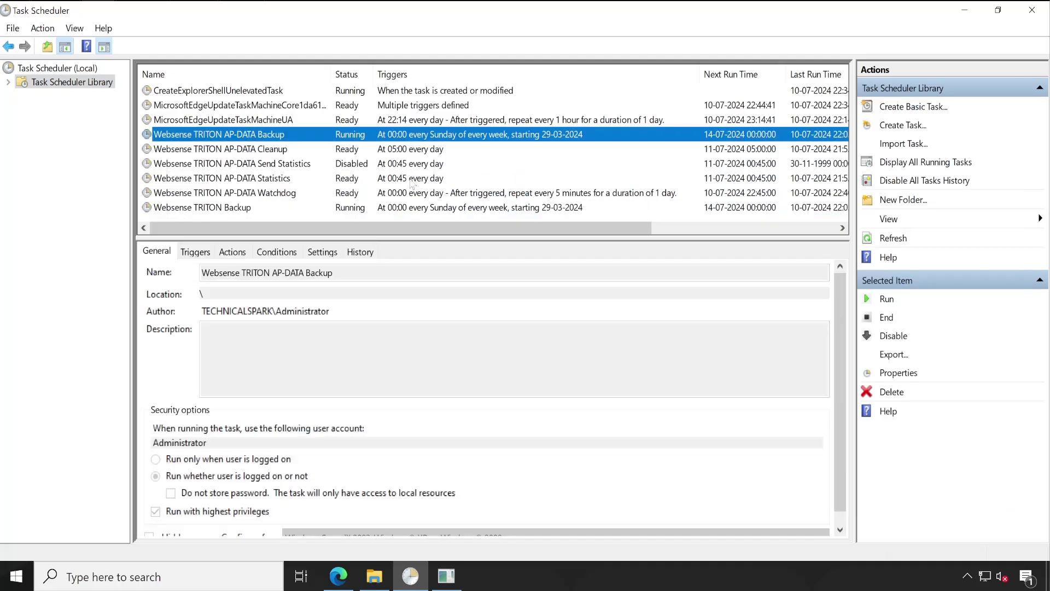
click(892, 238)
click(213, 208)
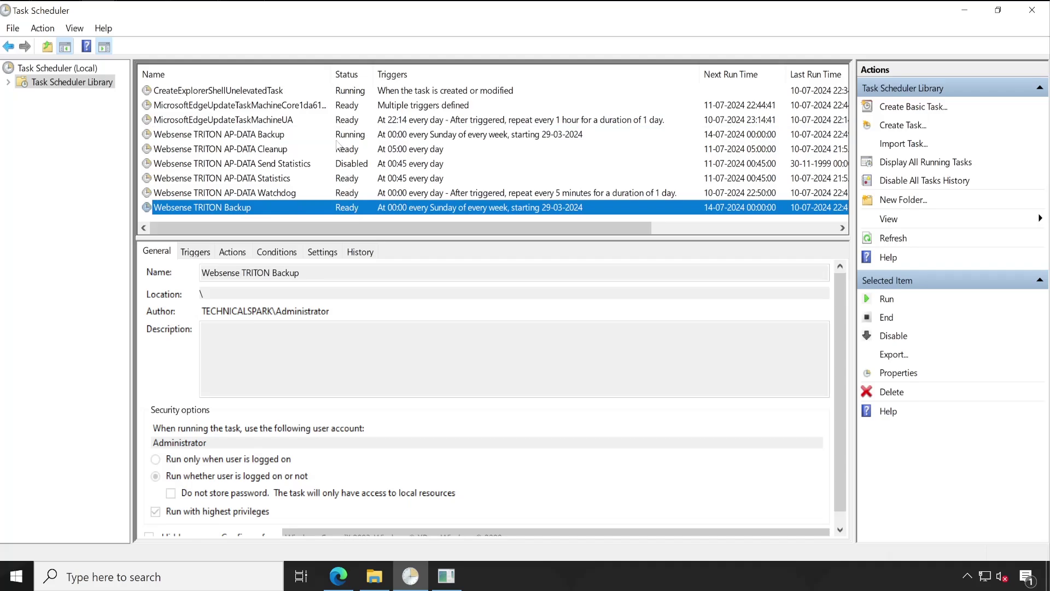
click(336, 138)
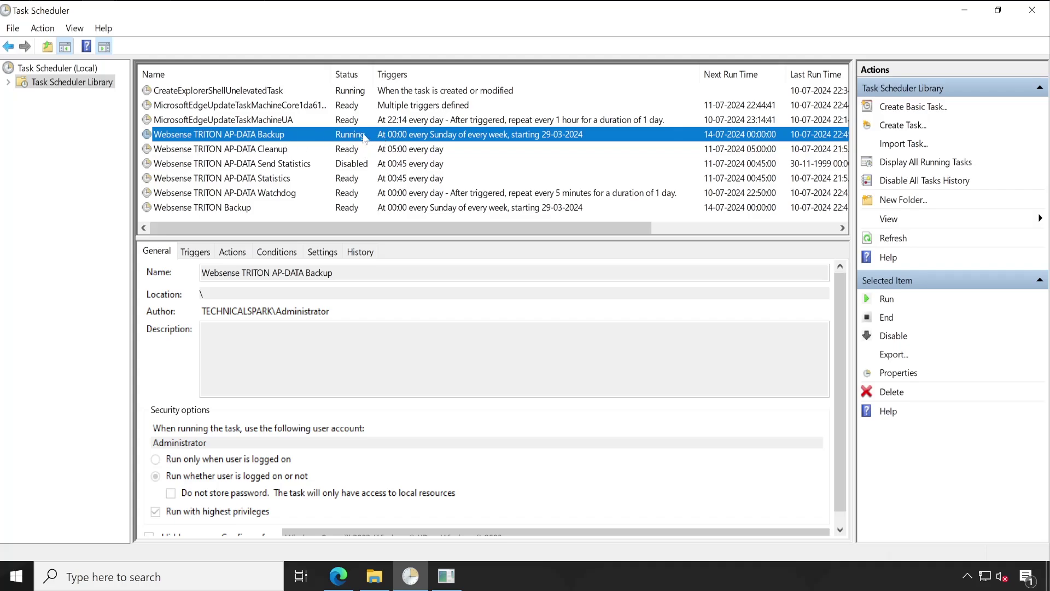
click(904, 239)
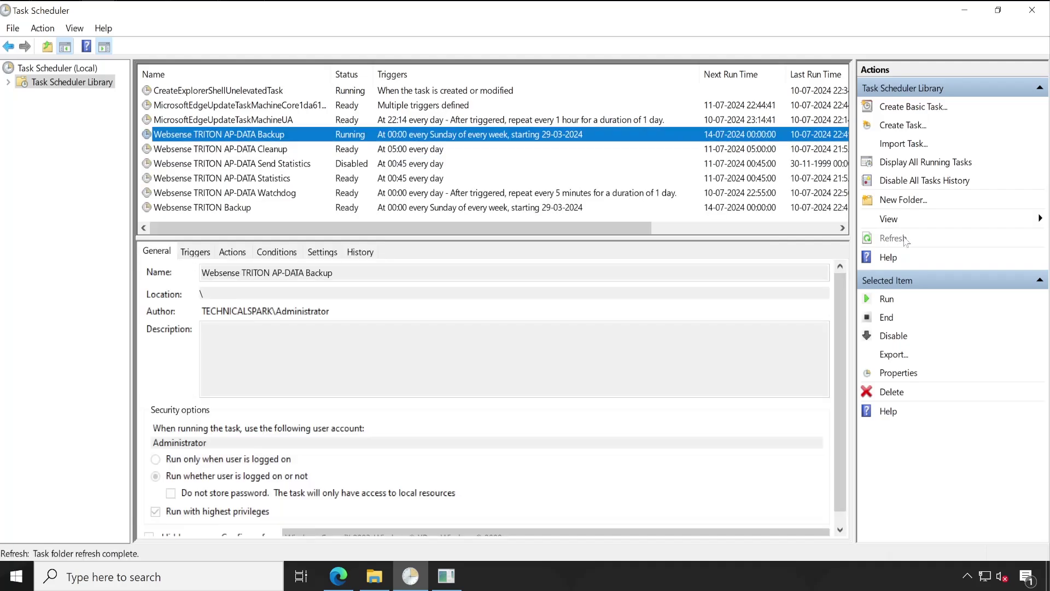
click(374, 576)
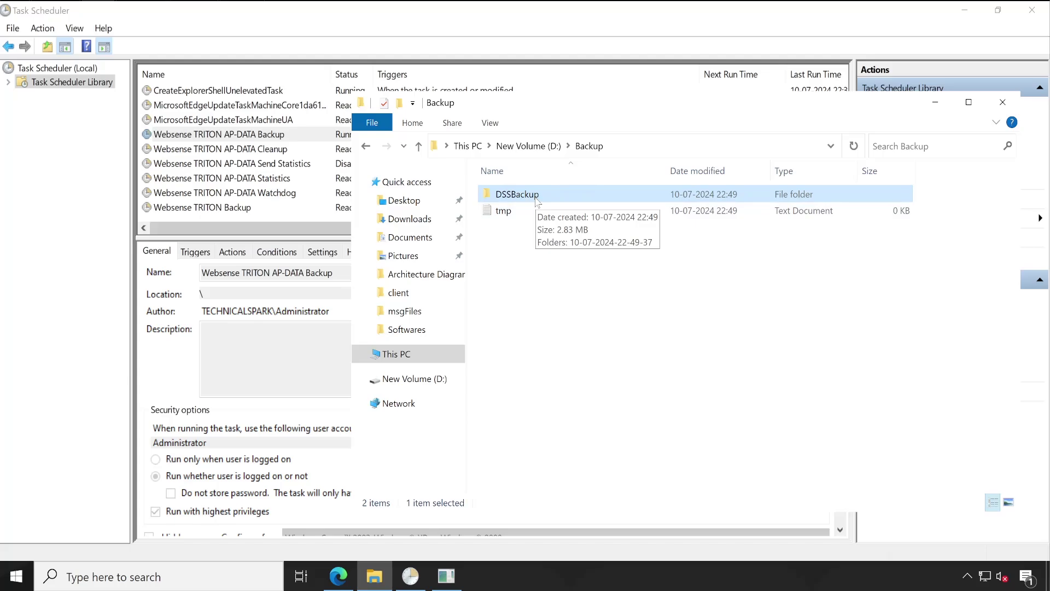
Refresh D:\Backup to confirm the DSSBackup folder is still there
right_click(541, 274)
right_click(588, 330)
click(543, 265)
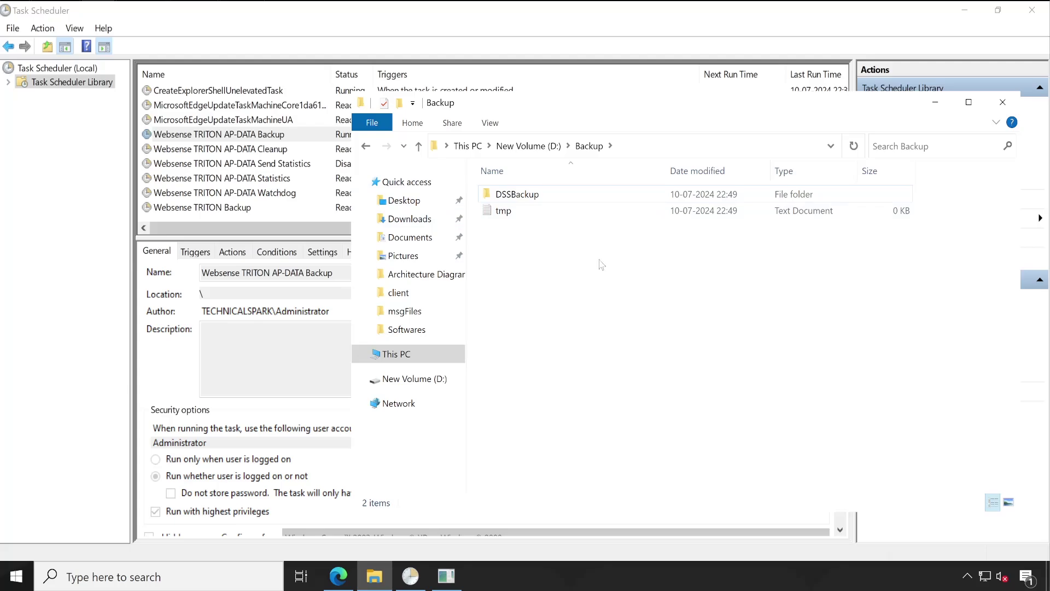
mouse_move(514, 198)
right_click(526, 285)
click(572, 346)
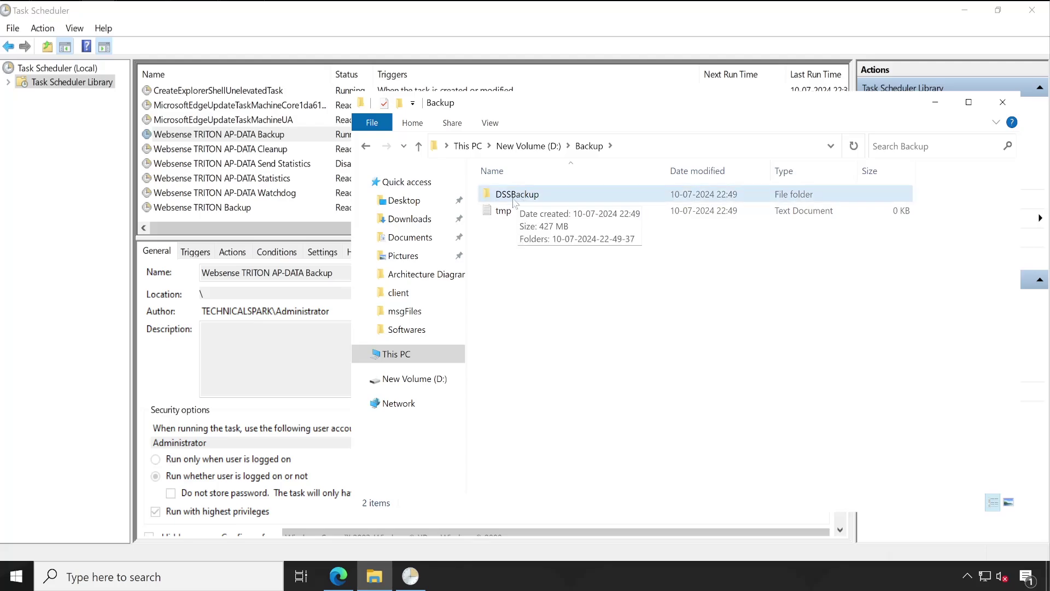
Refresh Task Scheduler, confirm the AP-DATA Backup task shows Ready, and close Task Scheduler
click(1034, 247)
click(902, 239)
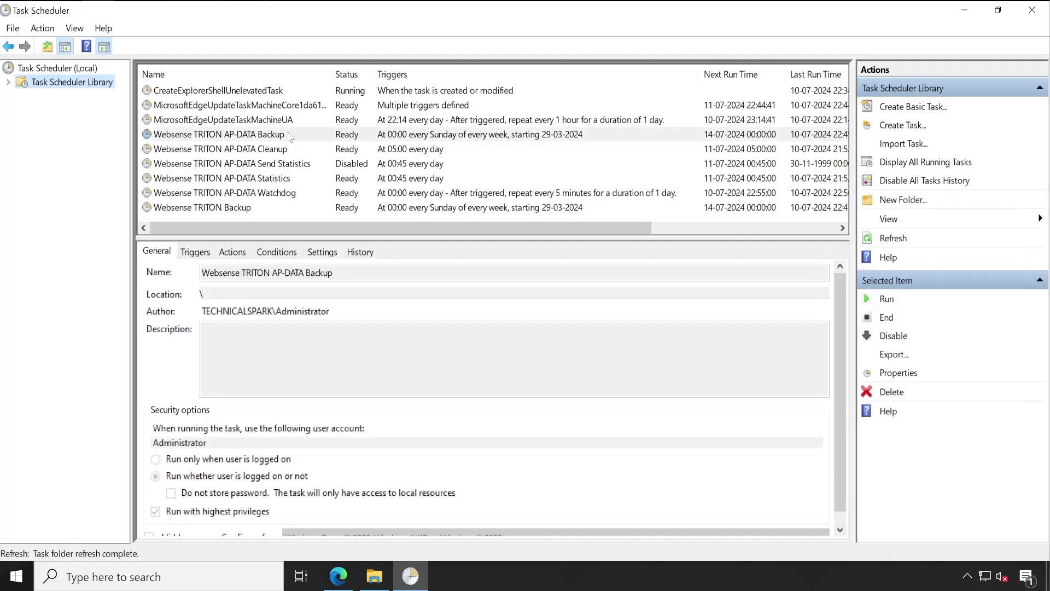
click(290, 135)
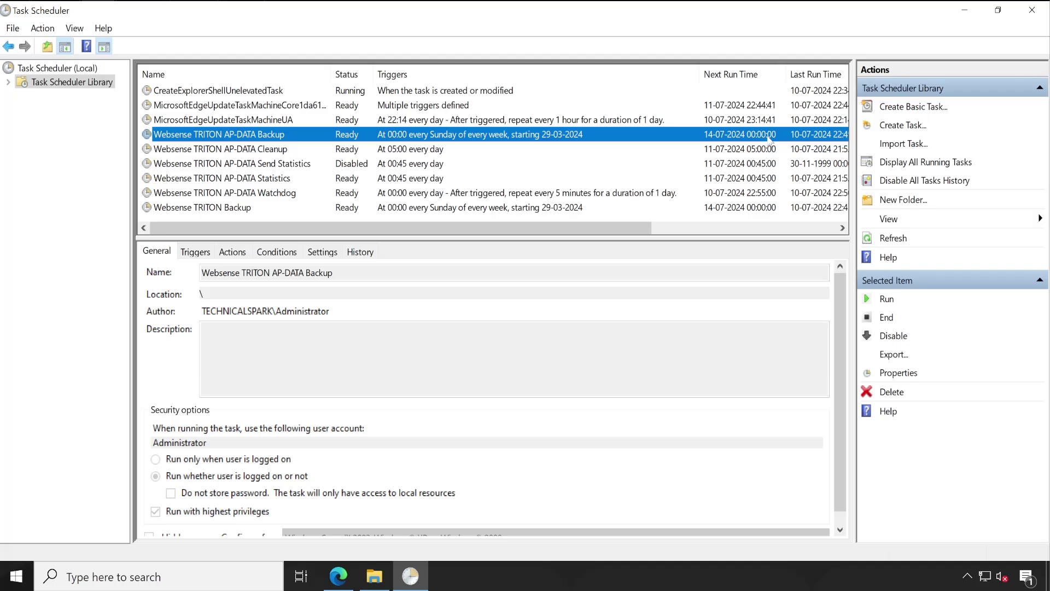
click(1031, 11)
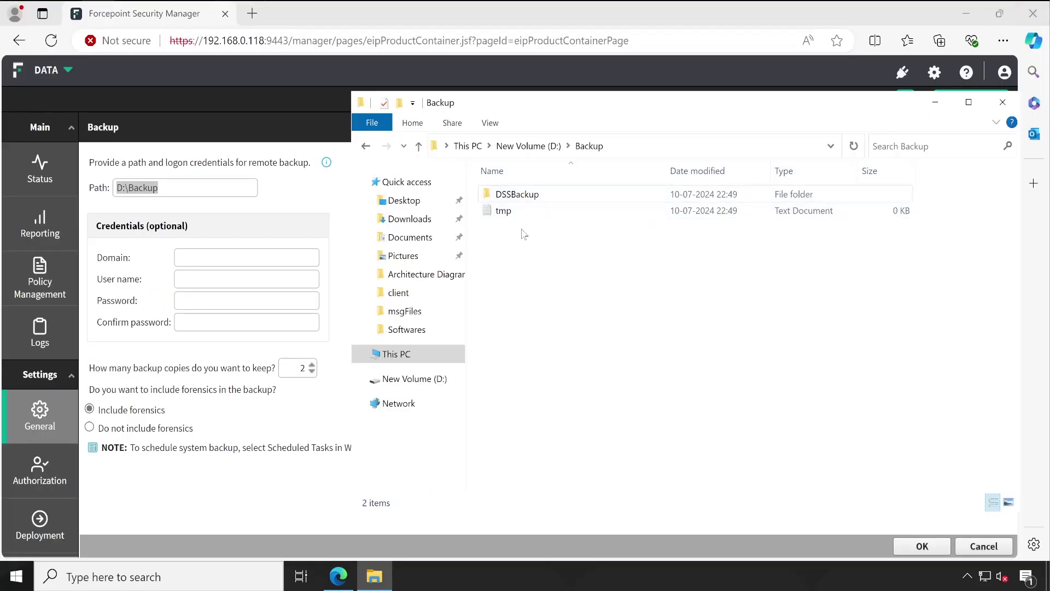
right_click(547, 277)
click(586, 340)
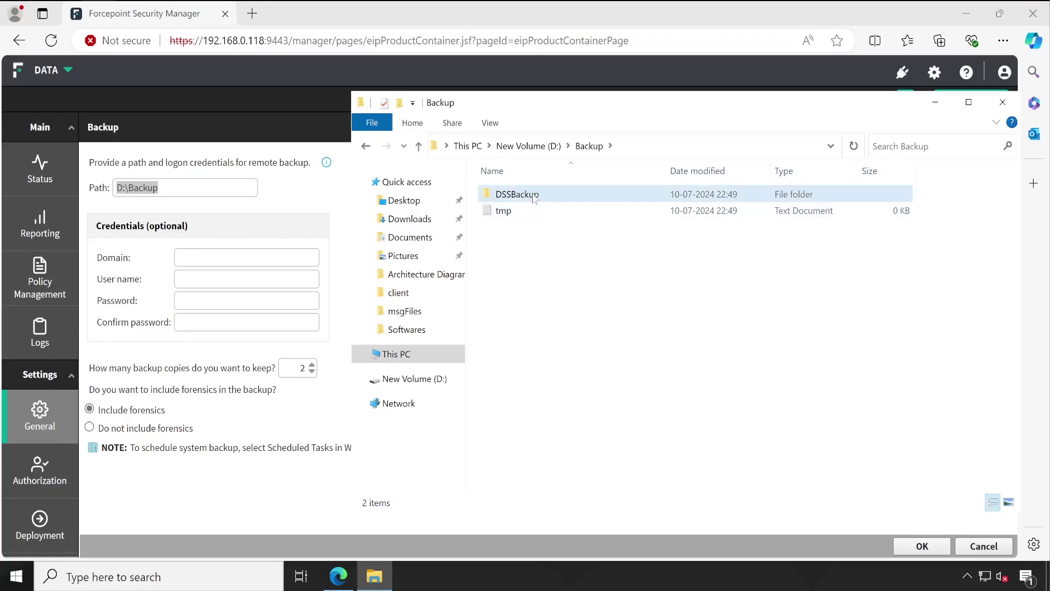
double_click(534, 196)
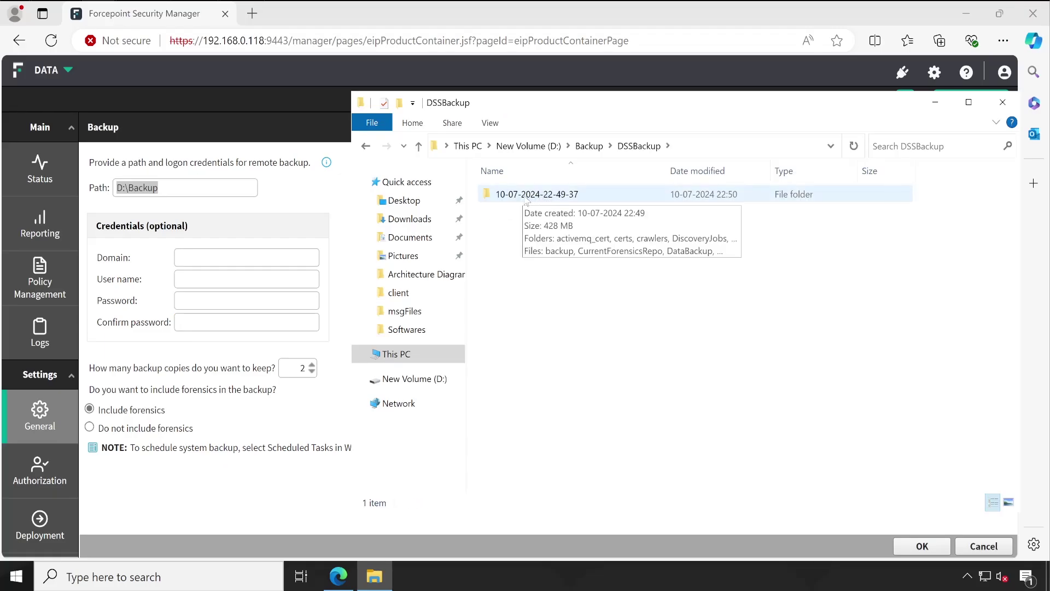
double_click(546, 196)
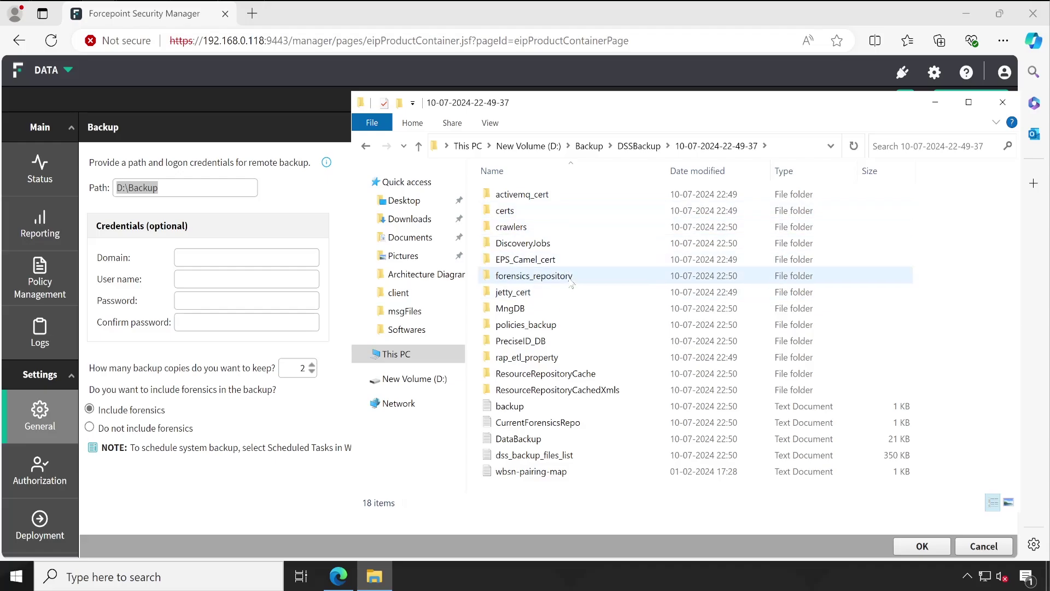
double_click(571, 282)
key(BackSpace)
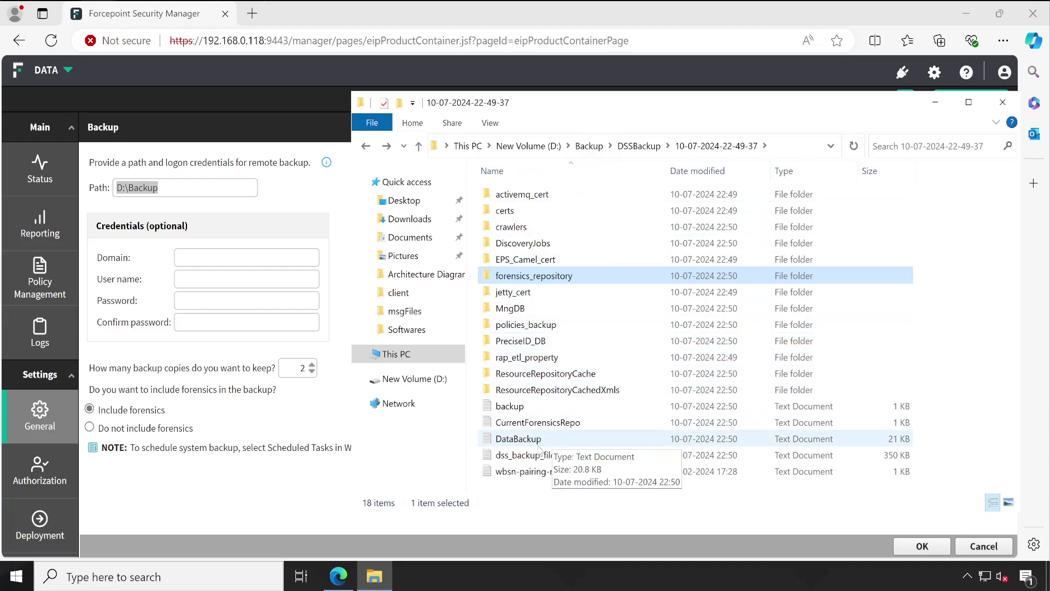
click(520, 439)
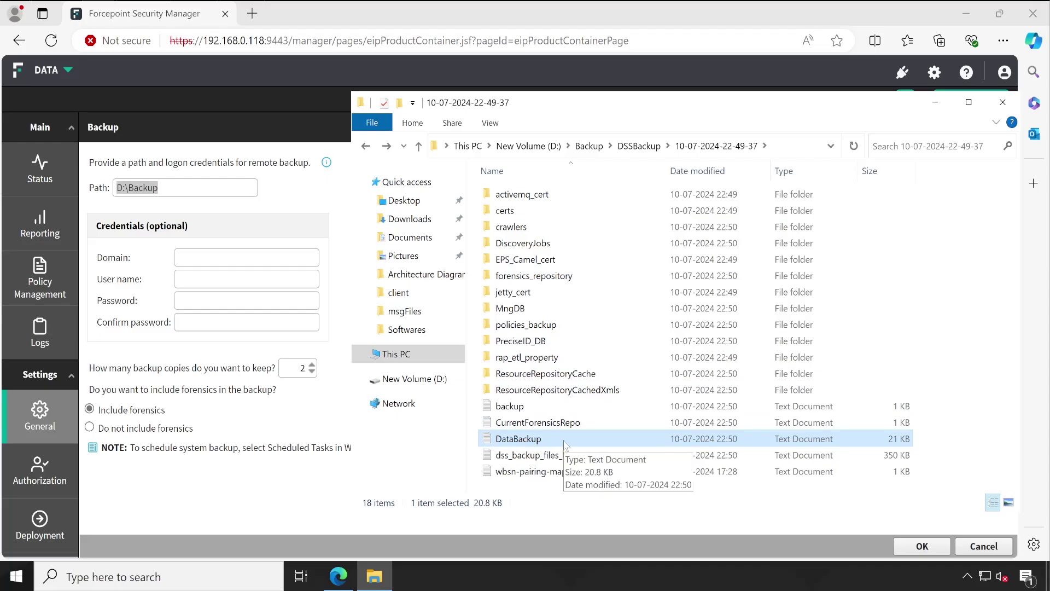
double_click(520, 440)
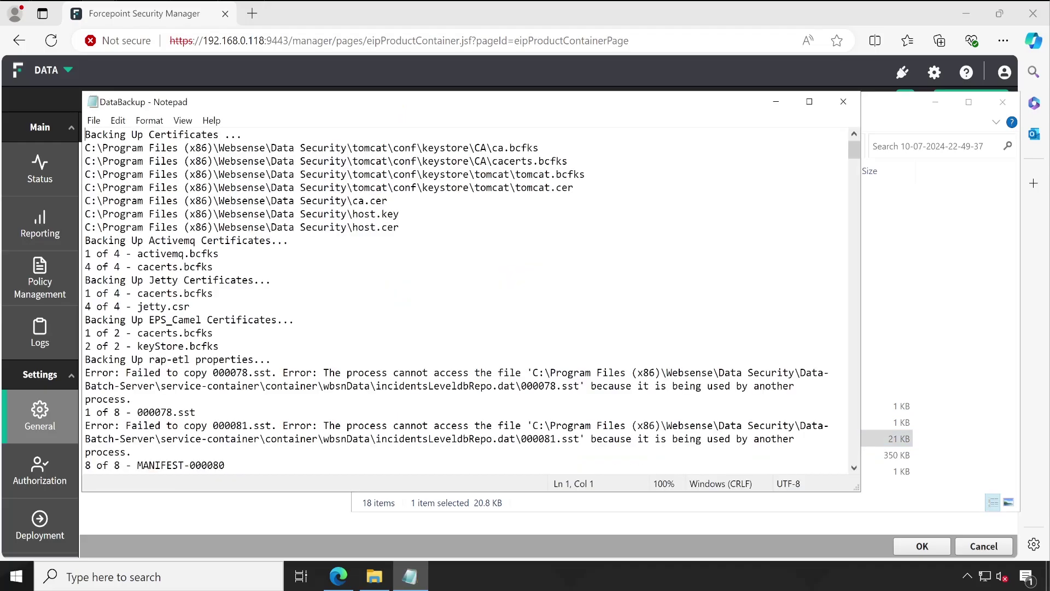
Scroll to the log's end, highlight the *** BACKUP FINISHED *** line, and close Notepad
drag(854, 150, 854, 453)
drag(219, 452, 108, 452)
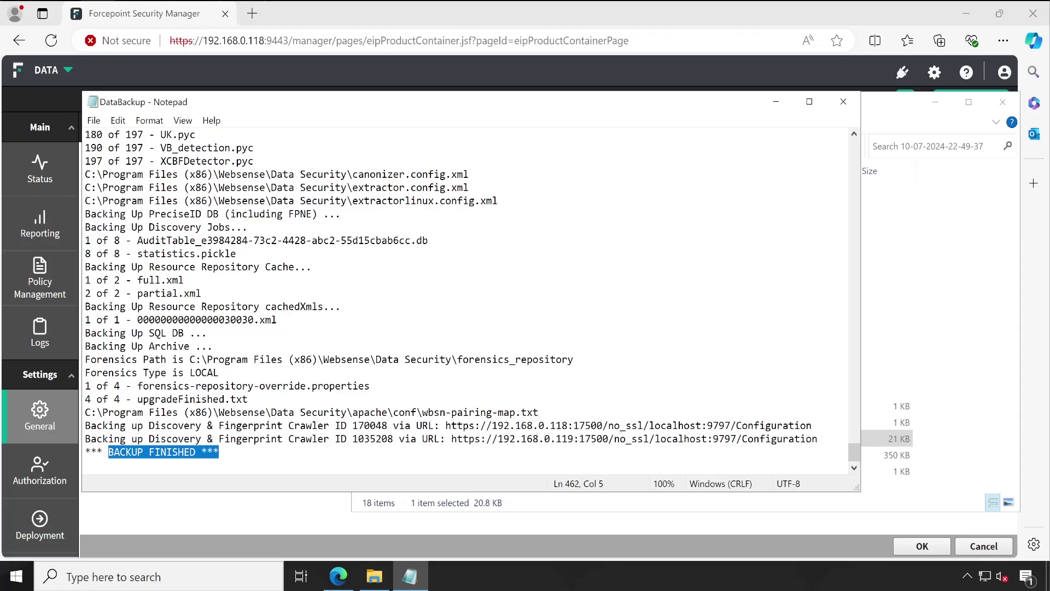
click(844, 102)
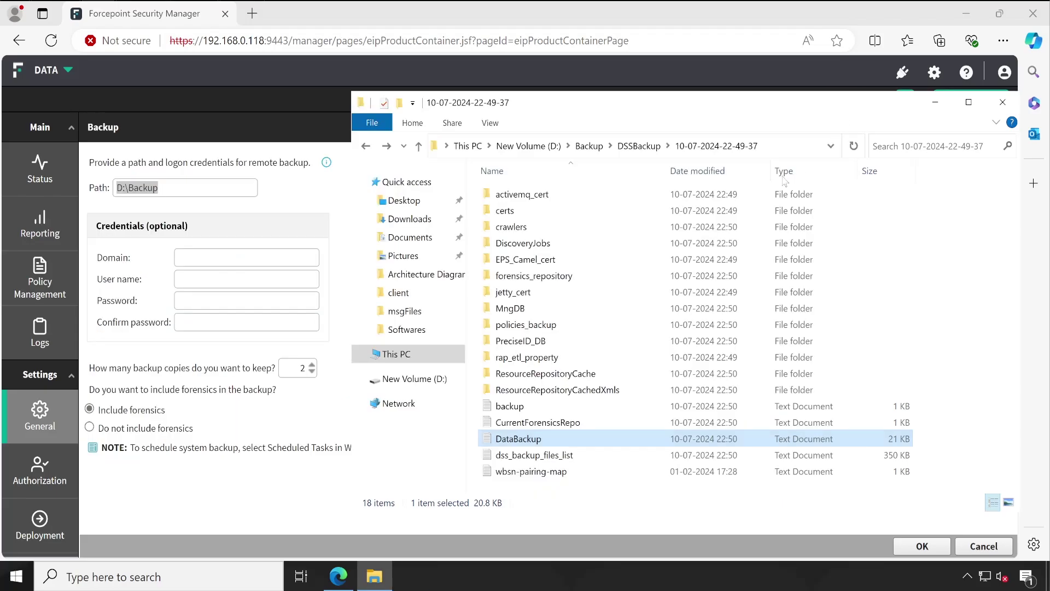
click(467, 146)
double_click(578, 406)
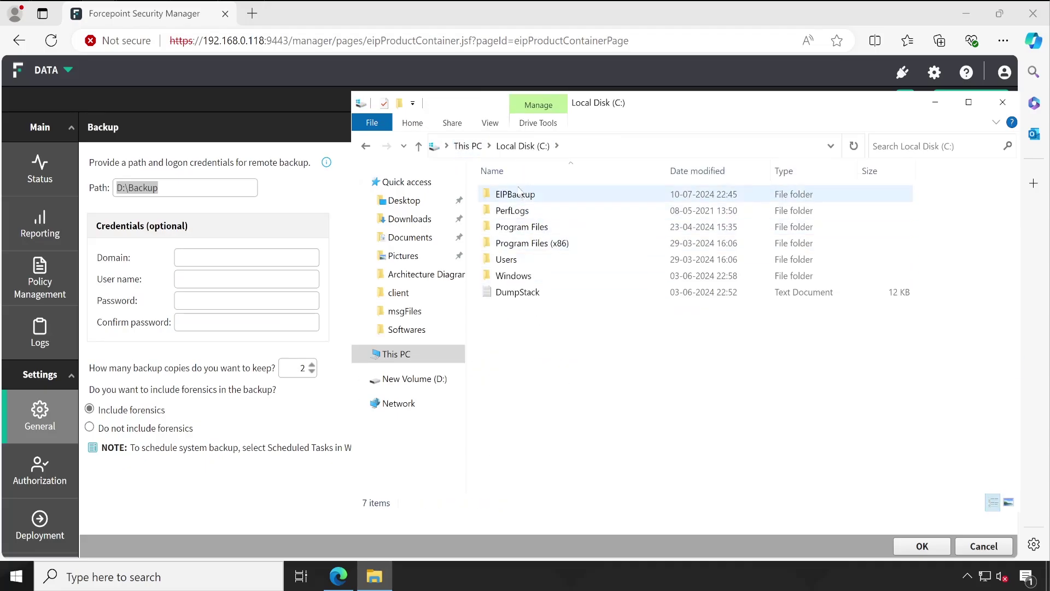
double_click(515, 195)
double_click(518, 196)
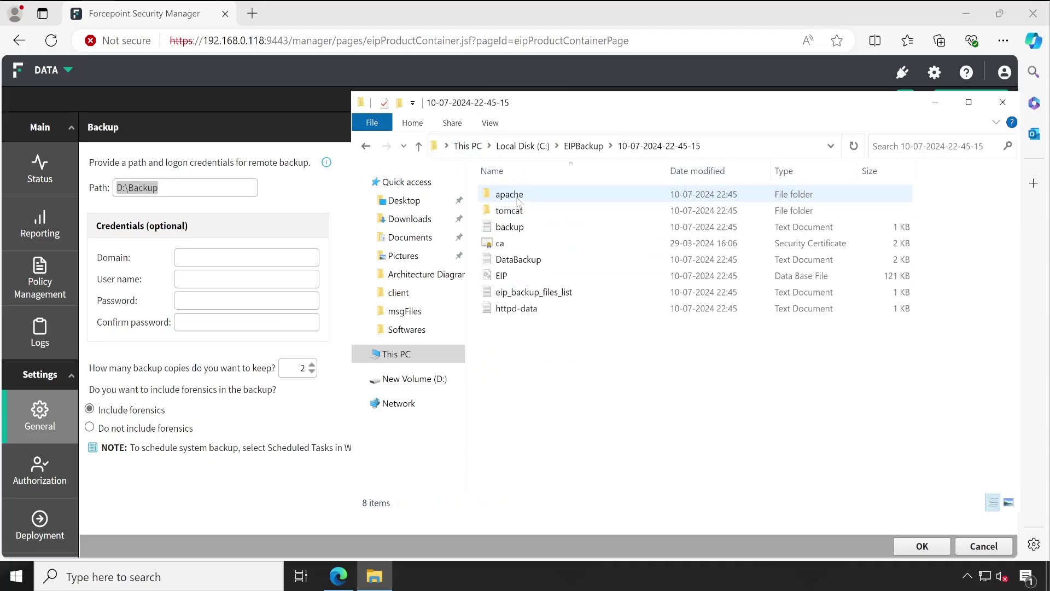
Open the DataBackup log, confirm it ends with PostgreSQL backed up and BACKUP FINISHED, then close it
click(533, 261)
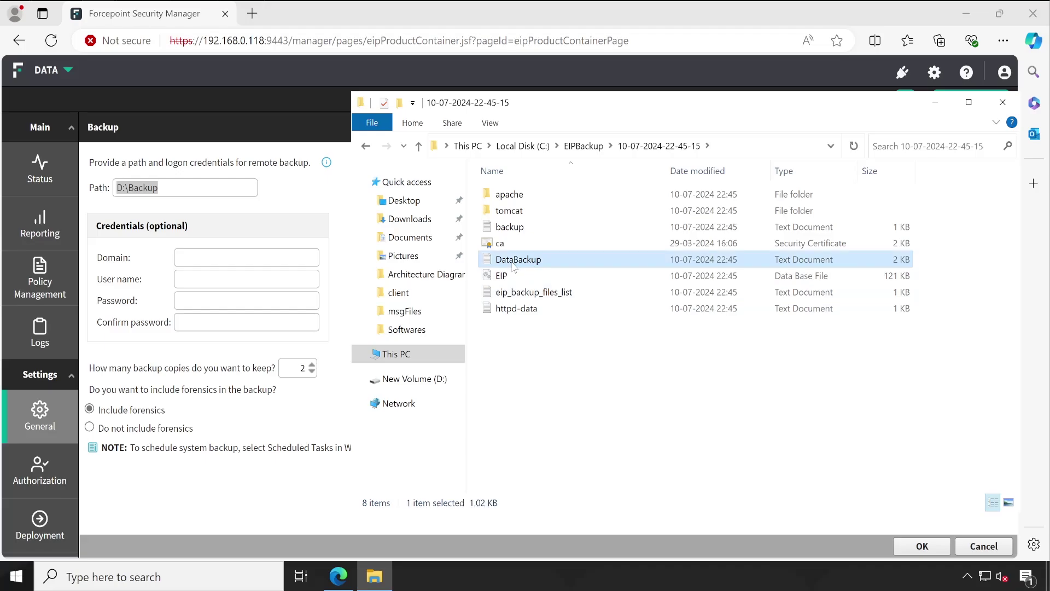
double_click(515, 260)
drag(219, 320, 85, 307)
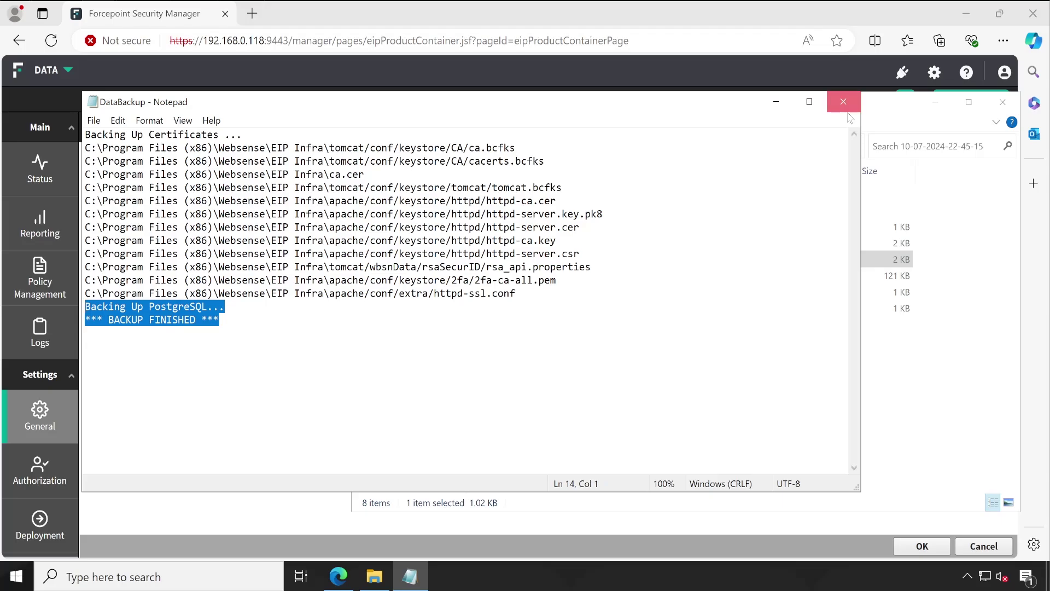
click(843, 101)
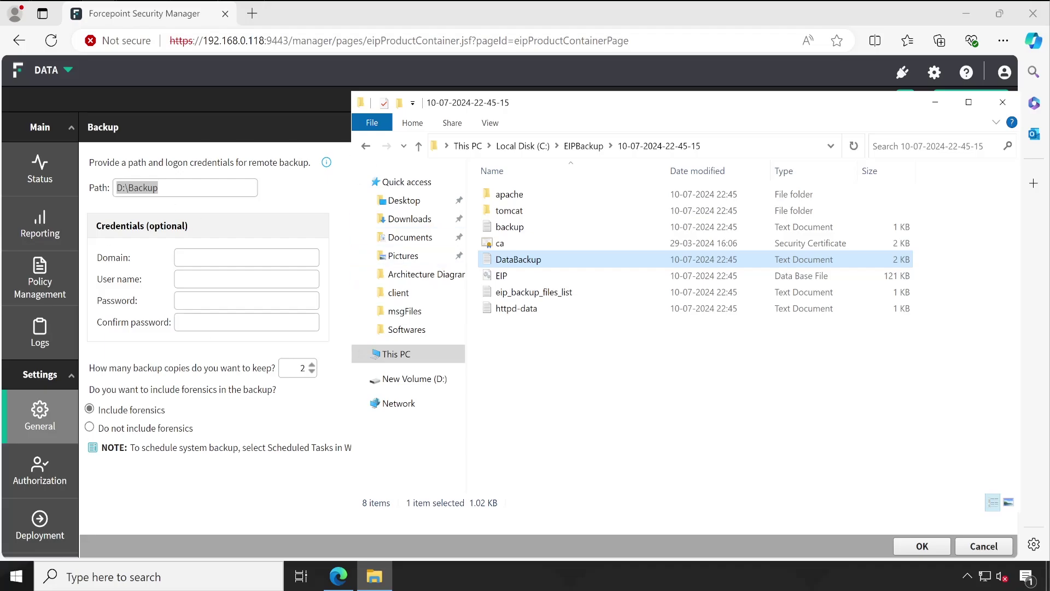
click(164, 205)
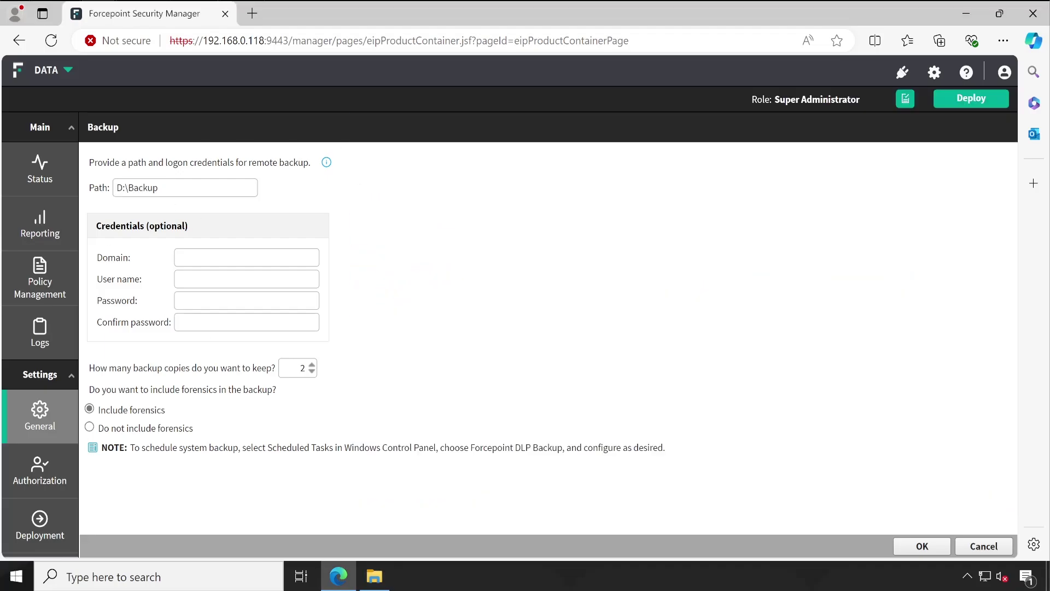
Log off from Forcepoint Security Manager via the user menu and close the Edge browser
click(1007, 73)
click(1006, 77)
click(1006, 75)
click(949, 146)
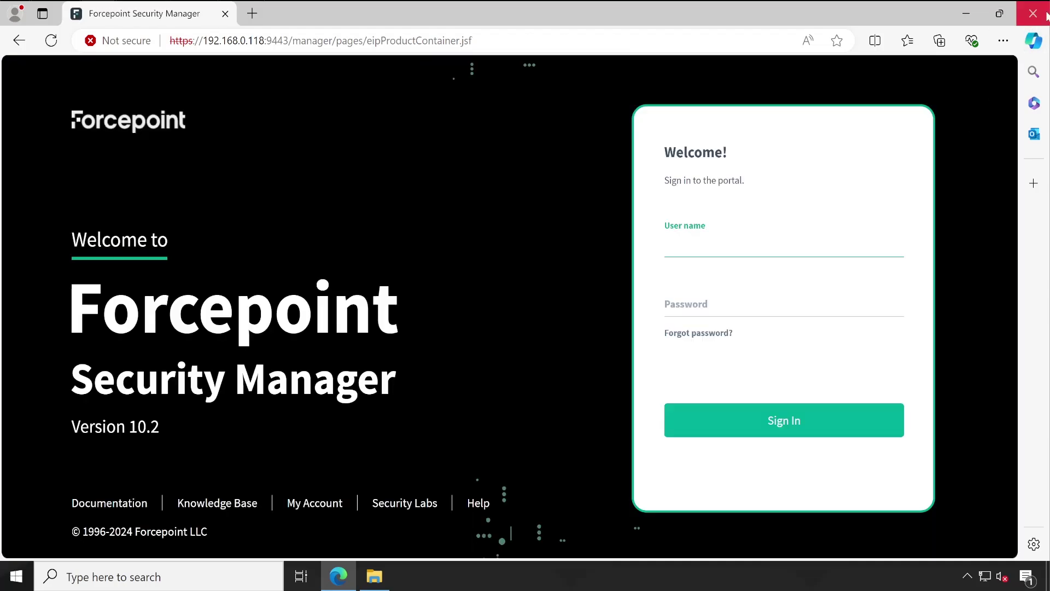
click(1032, 14)
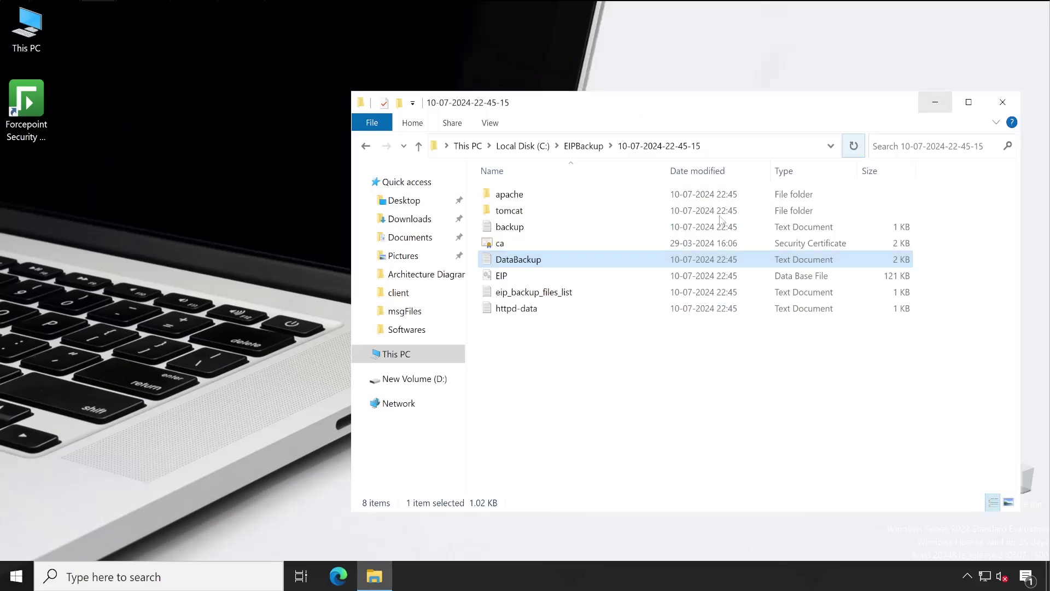
Launch SQL Server Management Studio 19 from the Microsoft SQL Server Tools 19 group
click(24, 576)
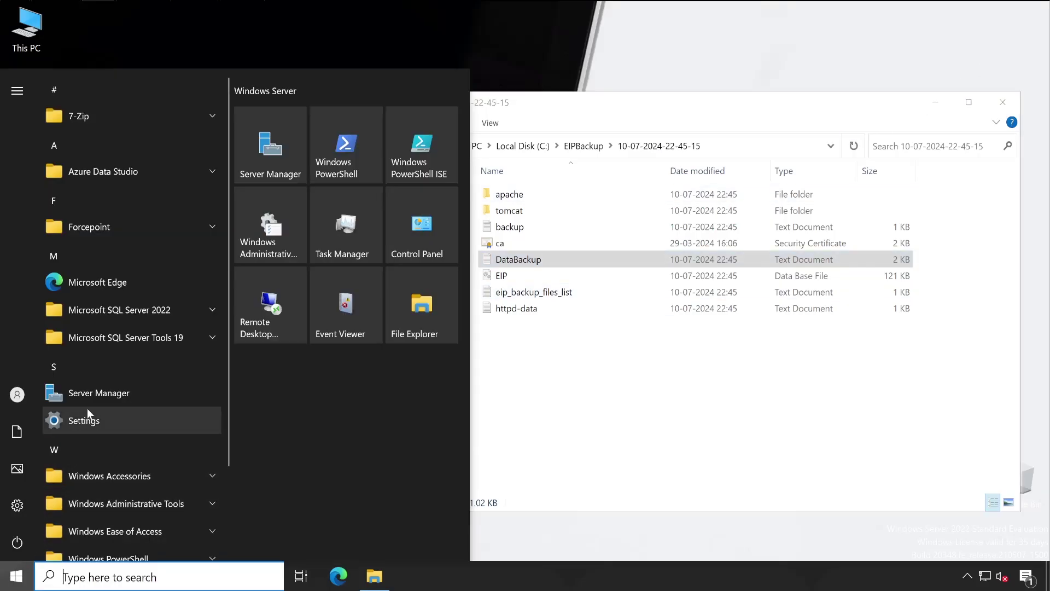
click(150, 337)
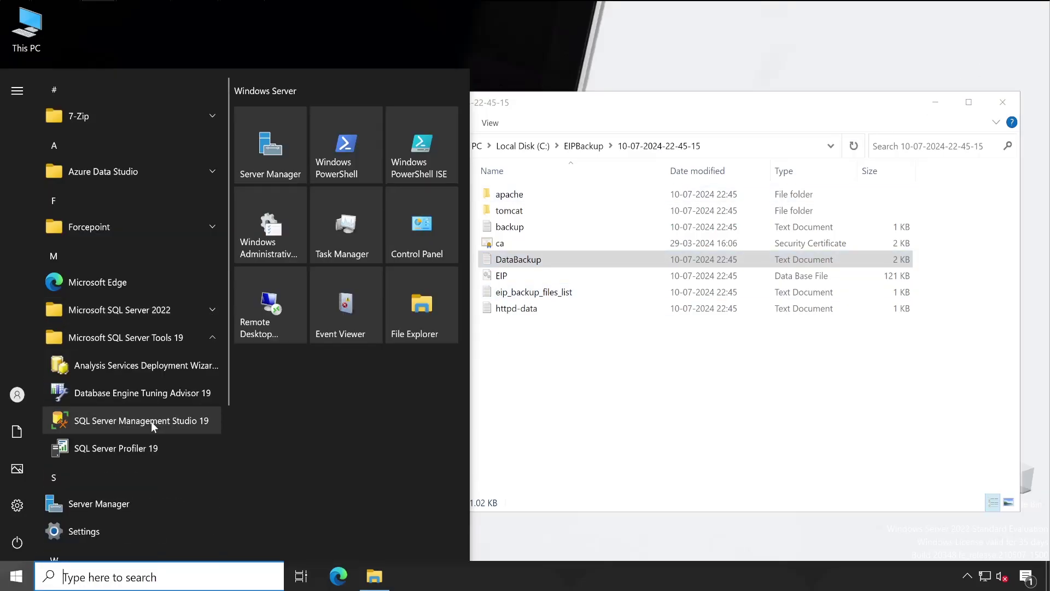
click(151, 421)
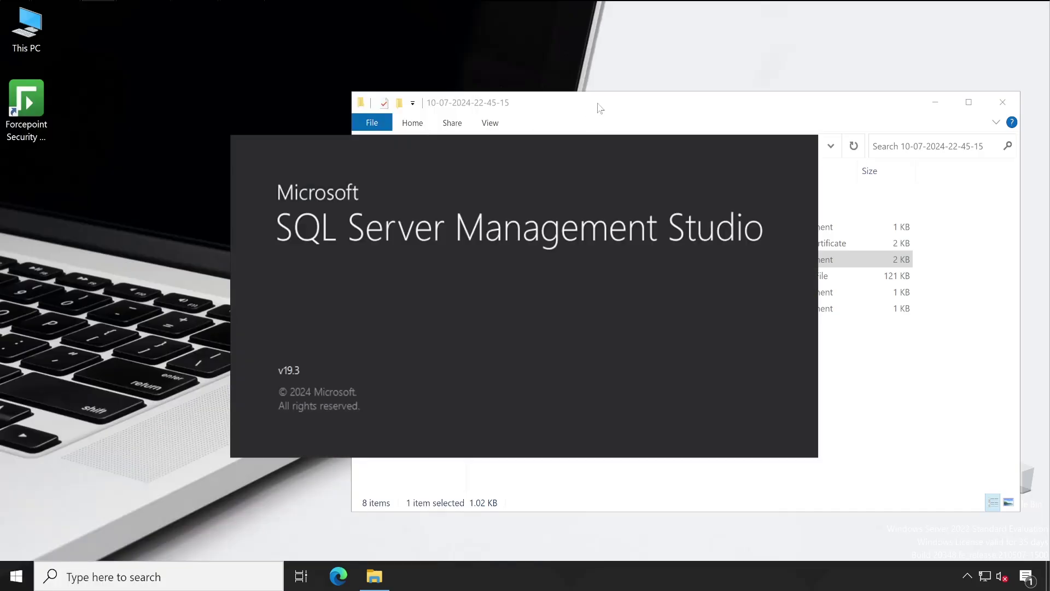
click(602, 106)
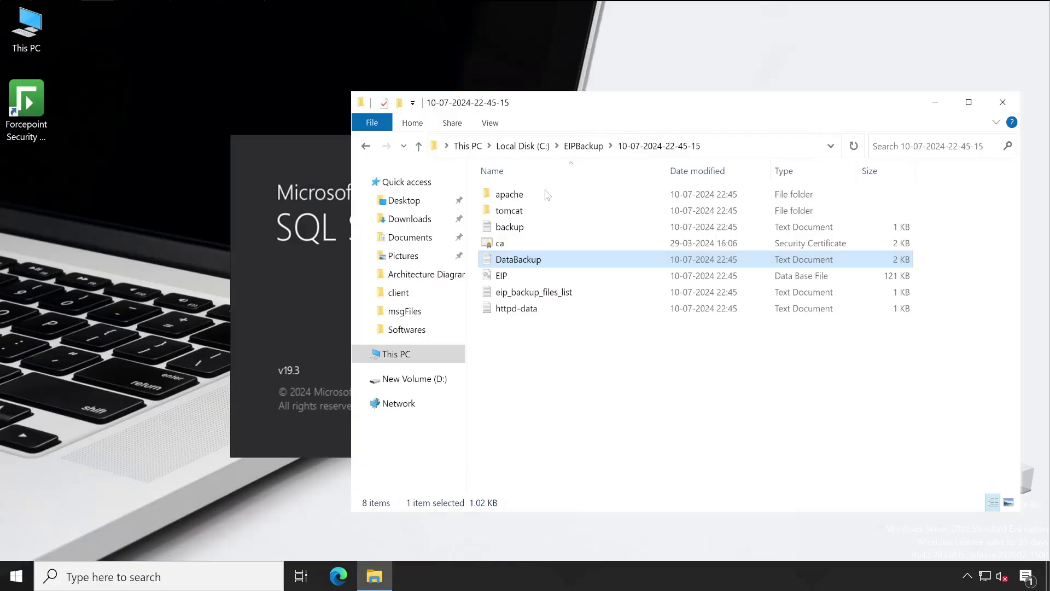
click(524, 146)
double_click(530, 195)
click(529, 197)
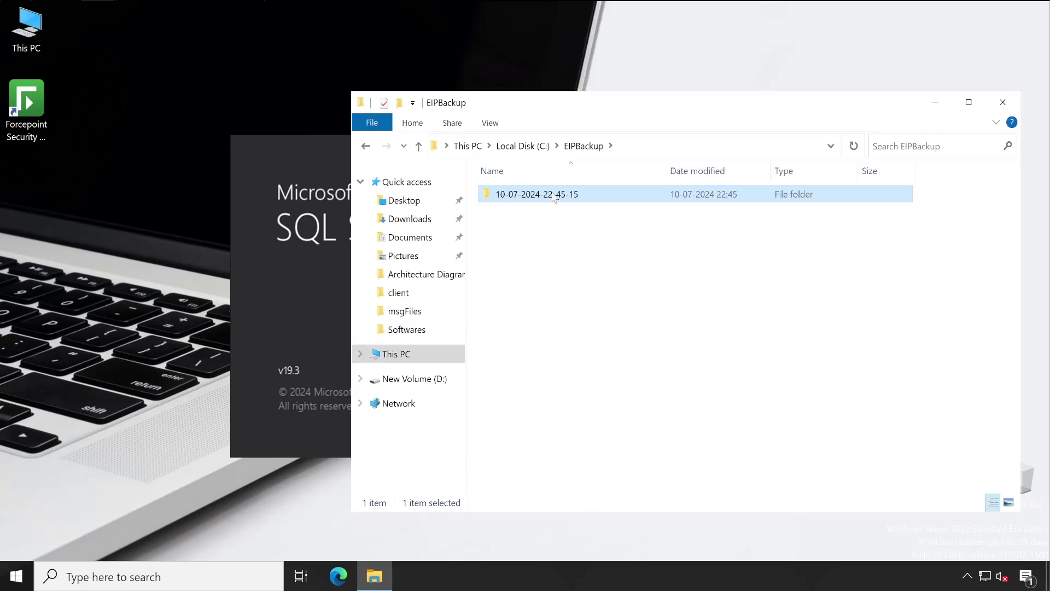
On New Volume (D:), open Forcepoint Directory > FPSQLFile, then go back to D:
mouse_move(554, 198)
click(422, 380)
click(541, 193)
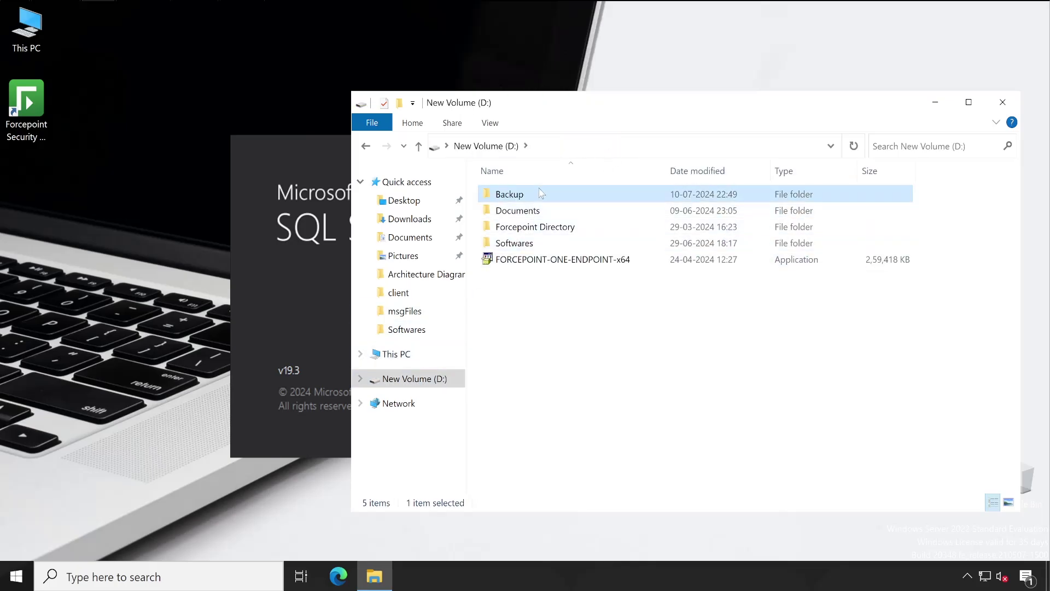
ctrl+click(563, 228)
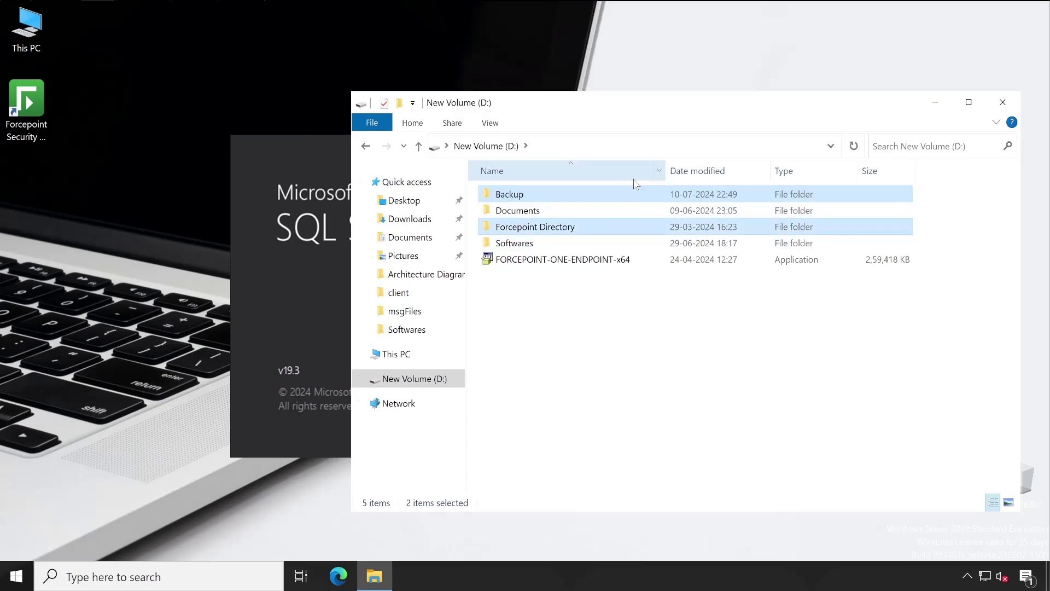
click(556, 229)
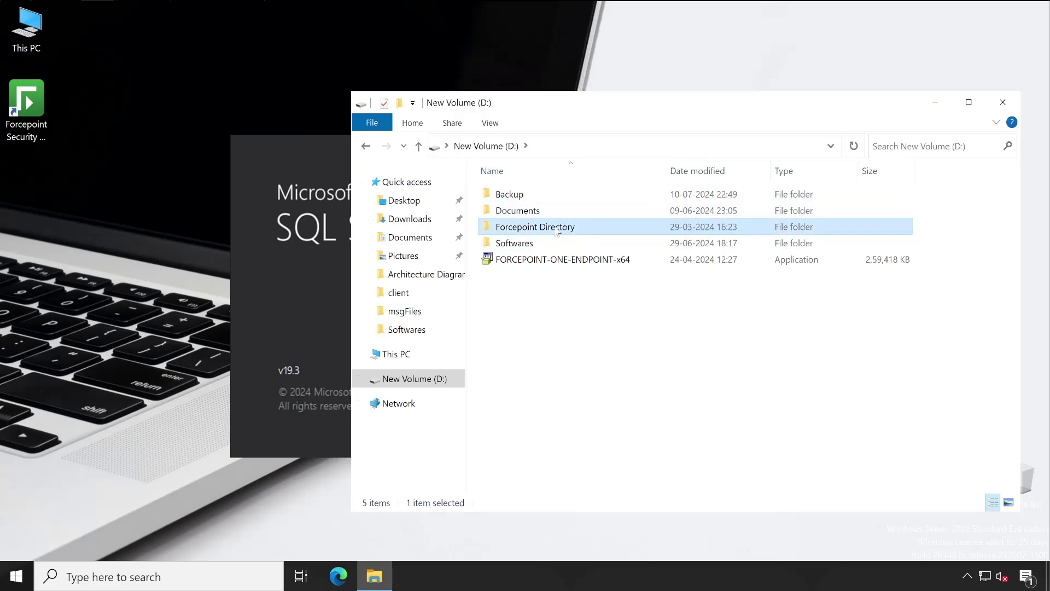
double_click(556, 228)
click(559, 209)
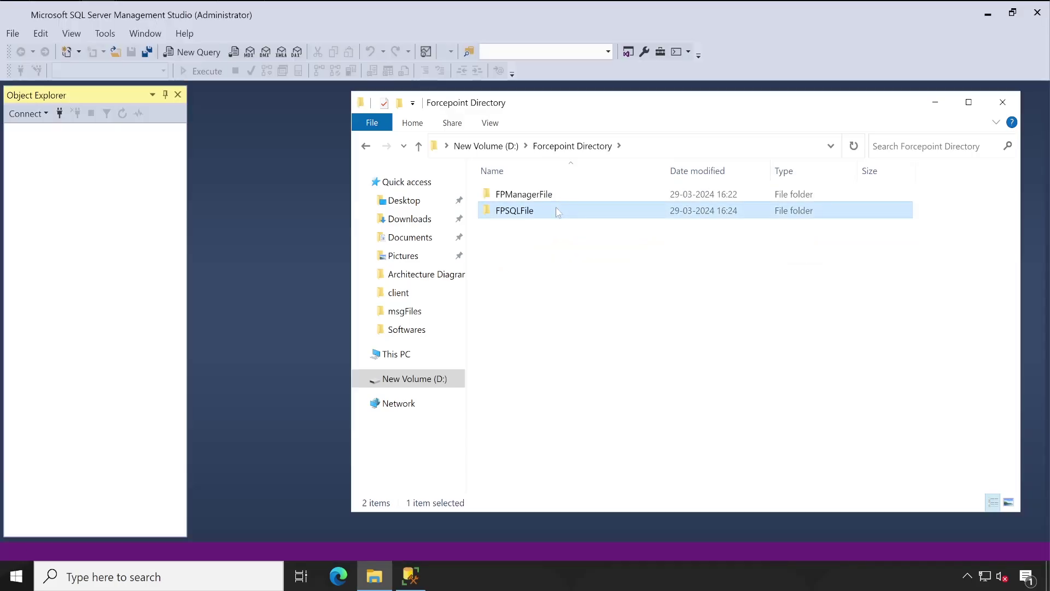
double_click(558, 211)
key(BackSpace)
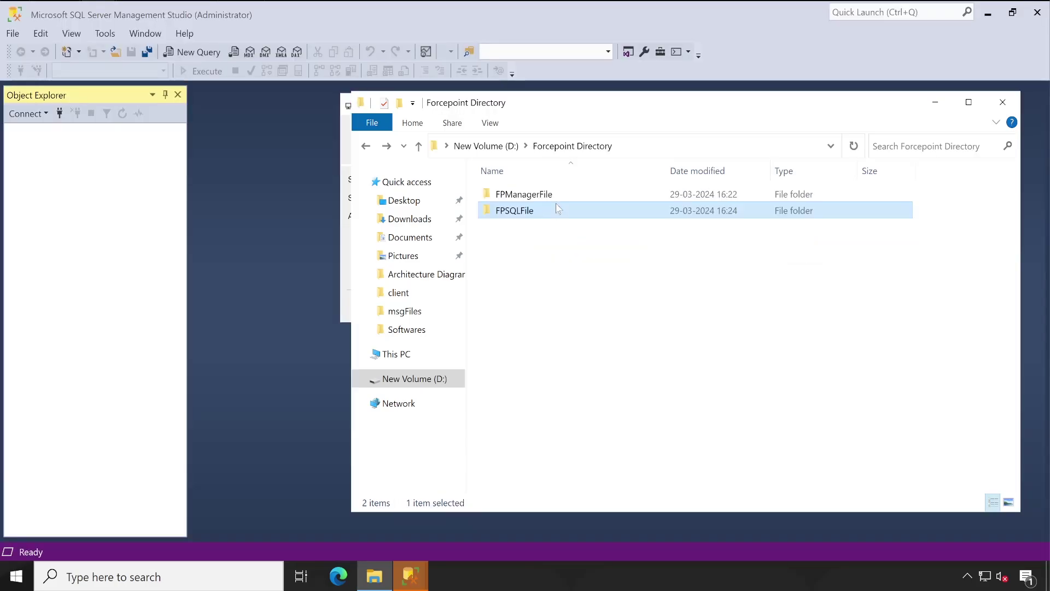
key(BackSpace)
double_click(542, 229)
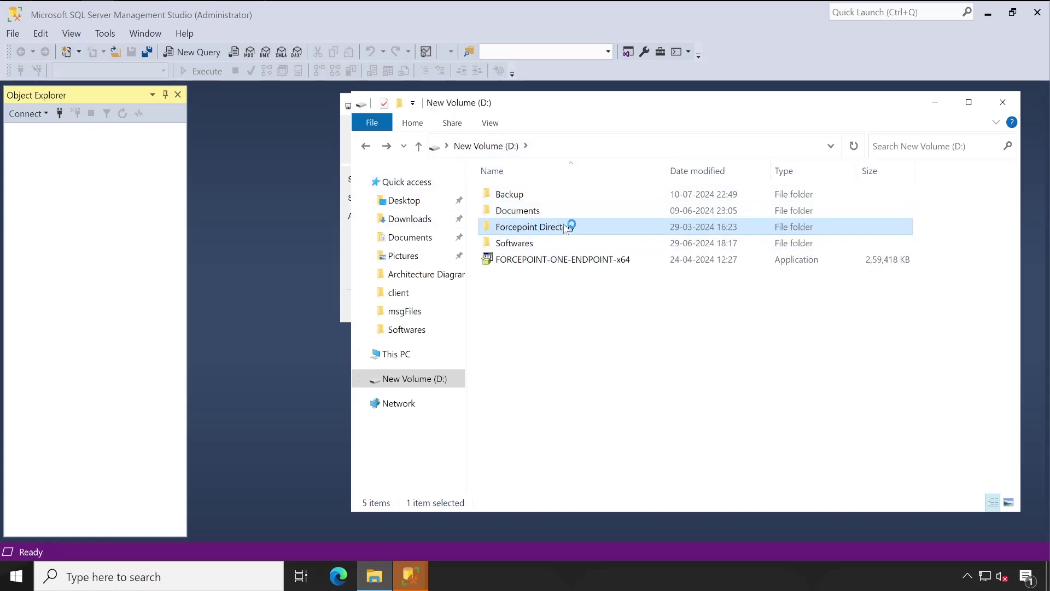
Connect to the FSM\SQLEXPRESS server and expand its Databases list
click(344, 164)
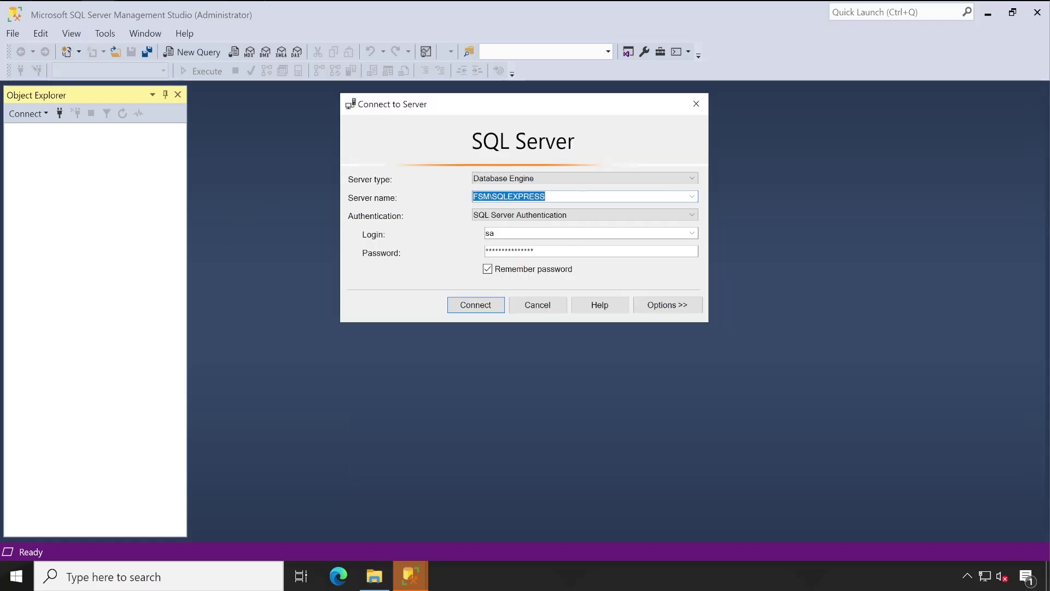
click(475, 305)
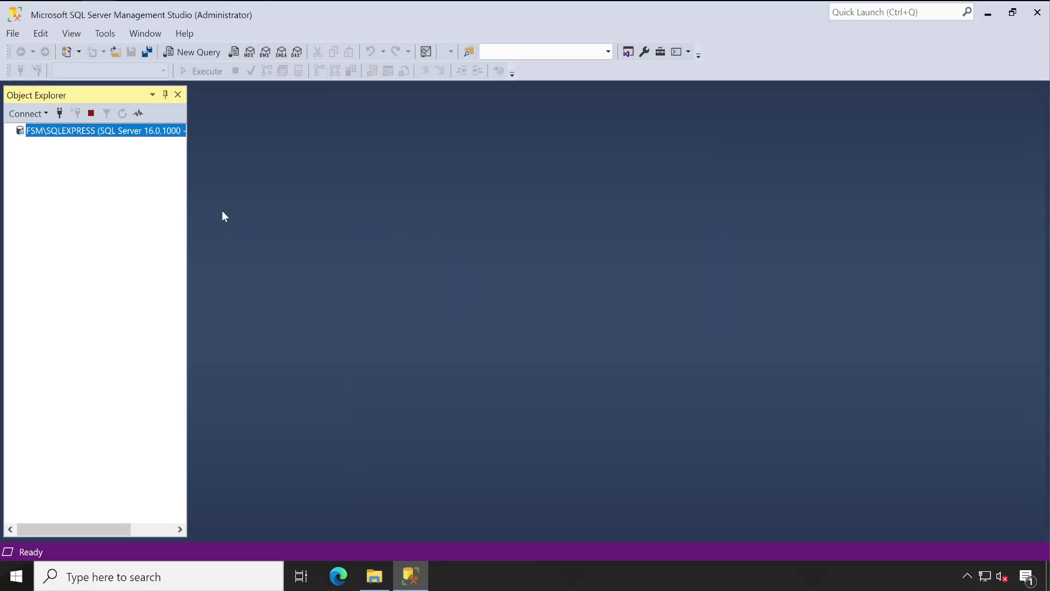
click(20, 143)
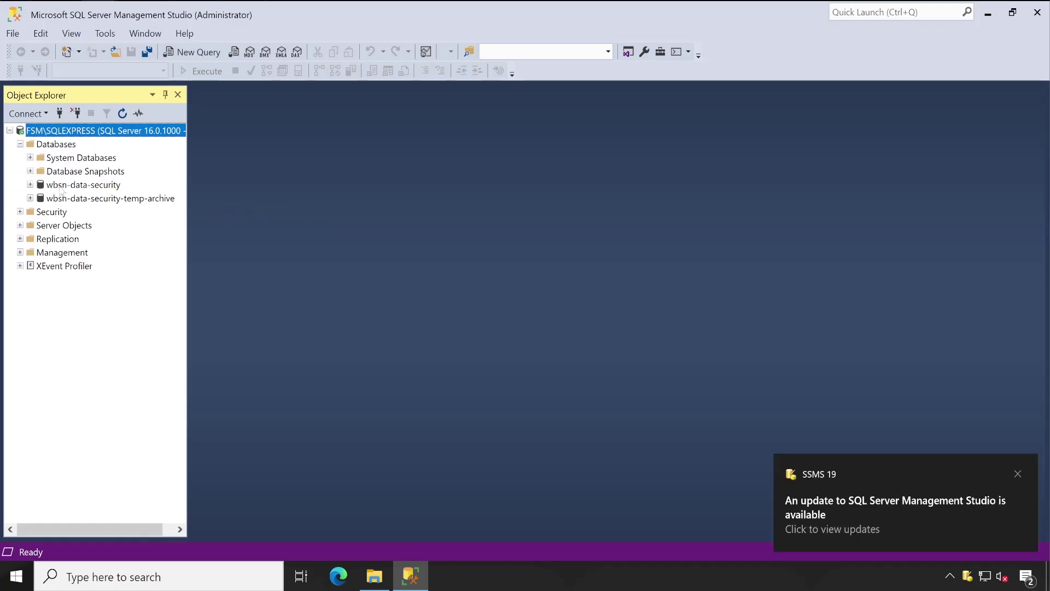
Open the Back Up Database dialog for wbsn-data-security via Tasks > Back Up
click(63, 186)
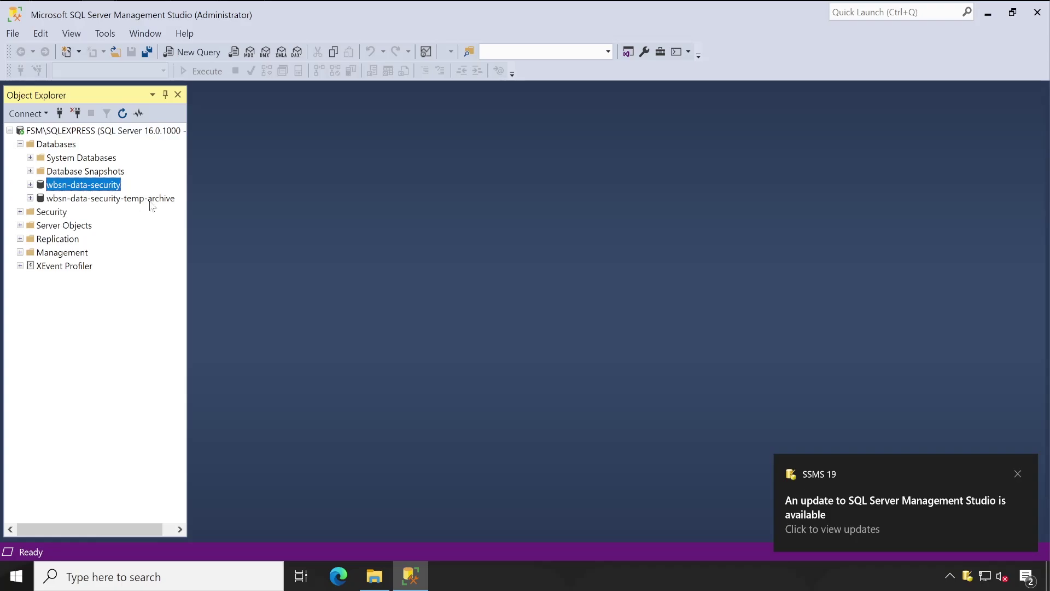
click(116, 201)
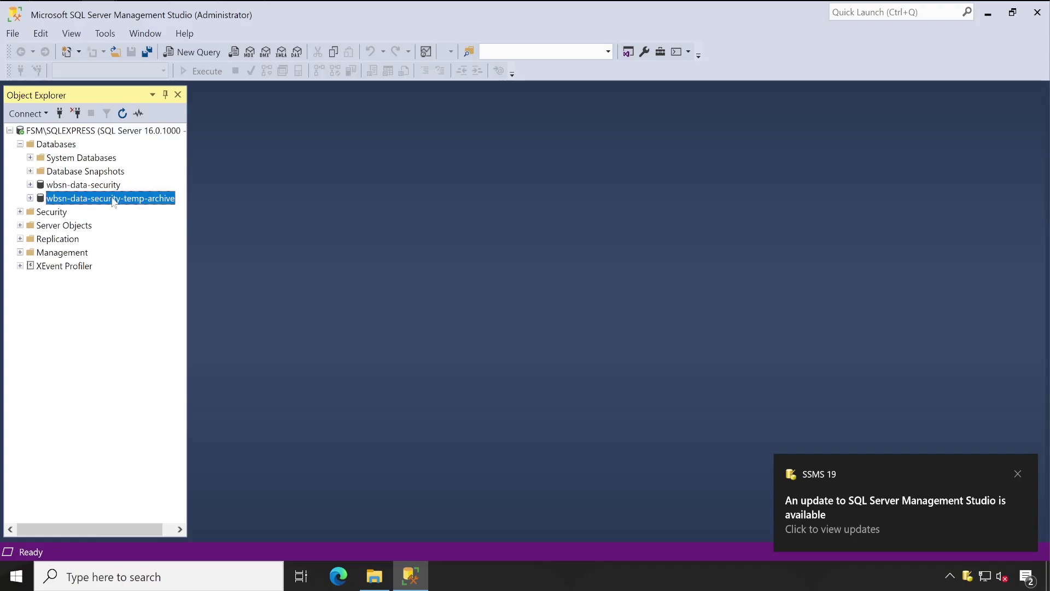
click(102, 187)
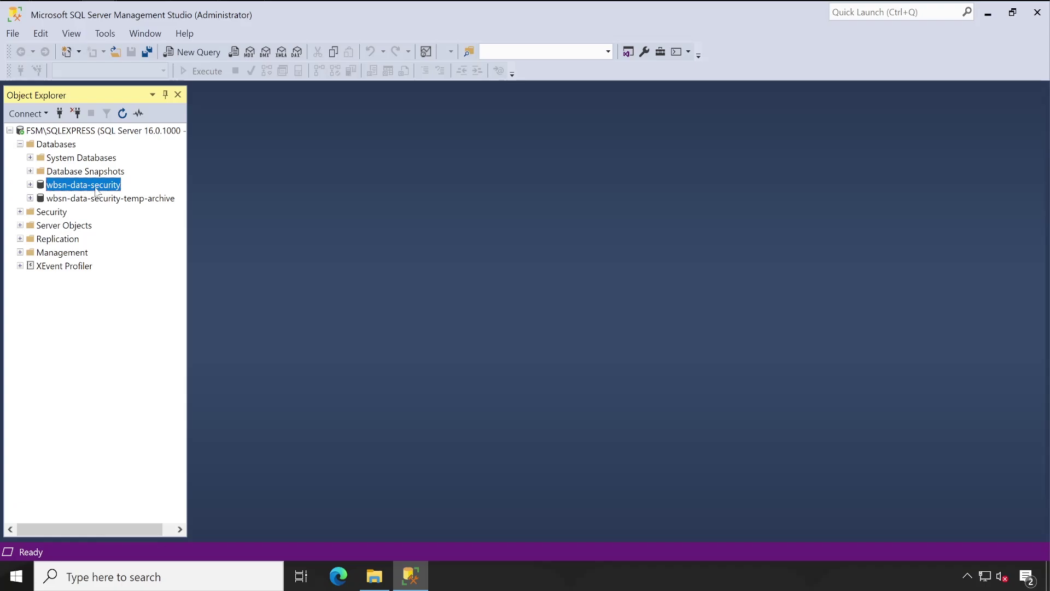
right_click(96, 188)
mouse_move(135, 243)
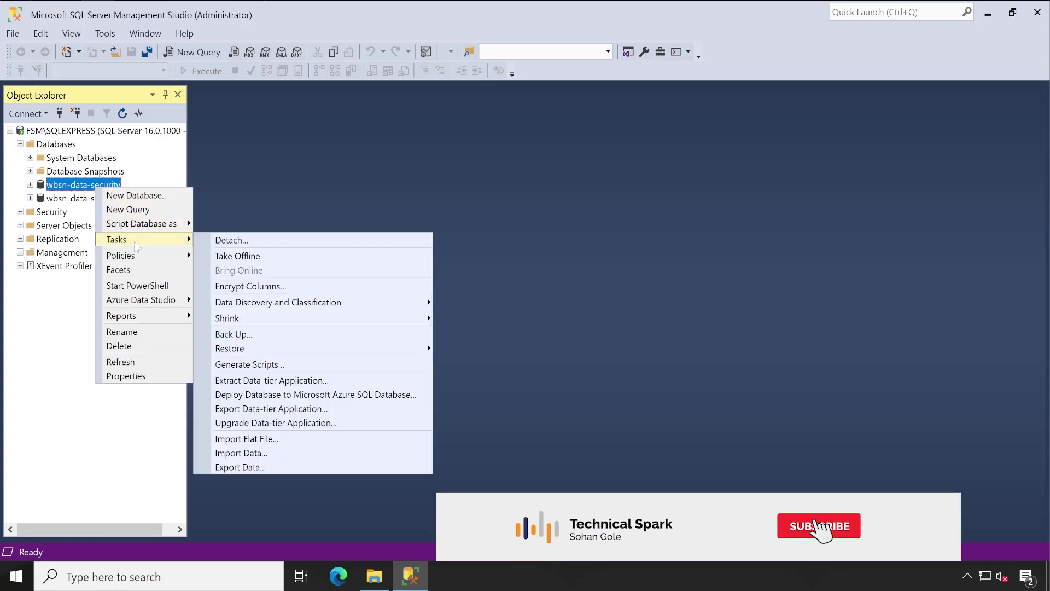
click(268, 335)
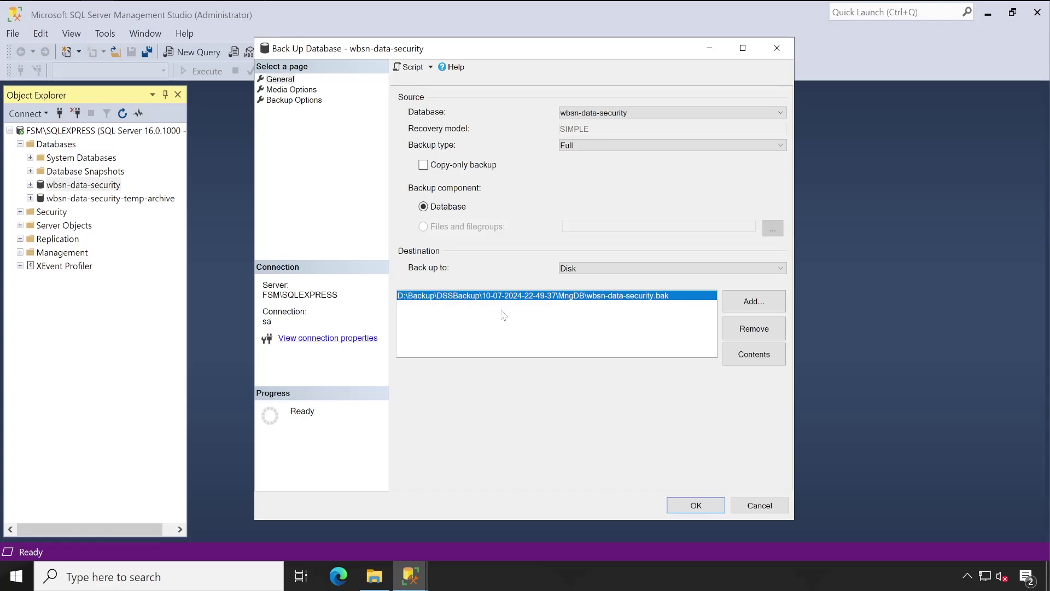
click(381, 575)
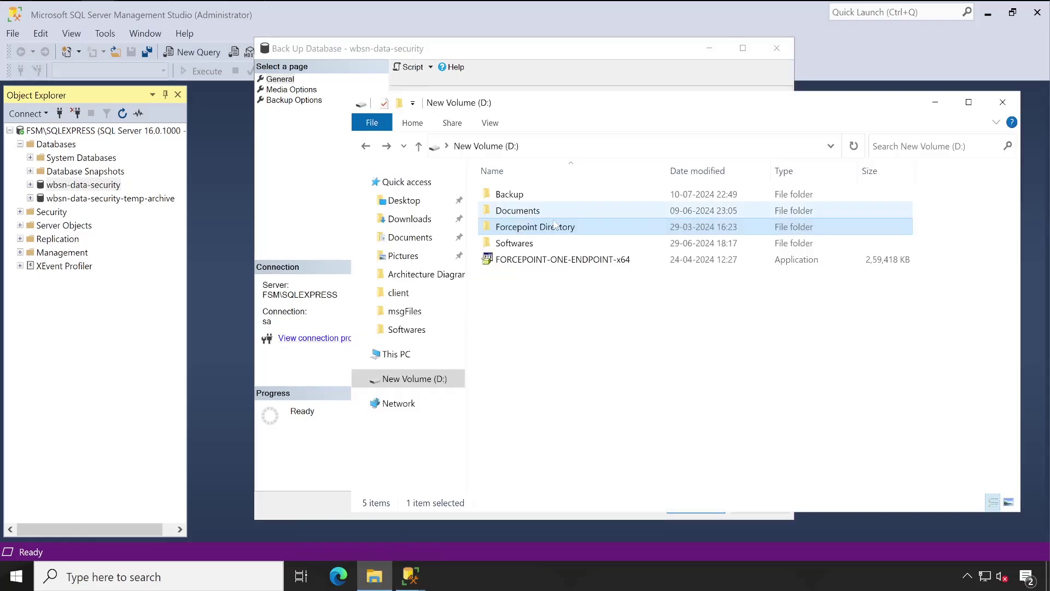
double_click(552, 195)
double_click(554, 197)
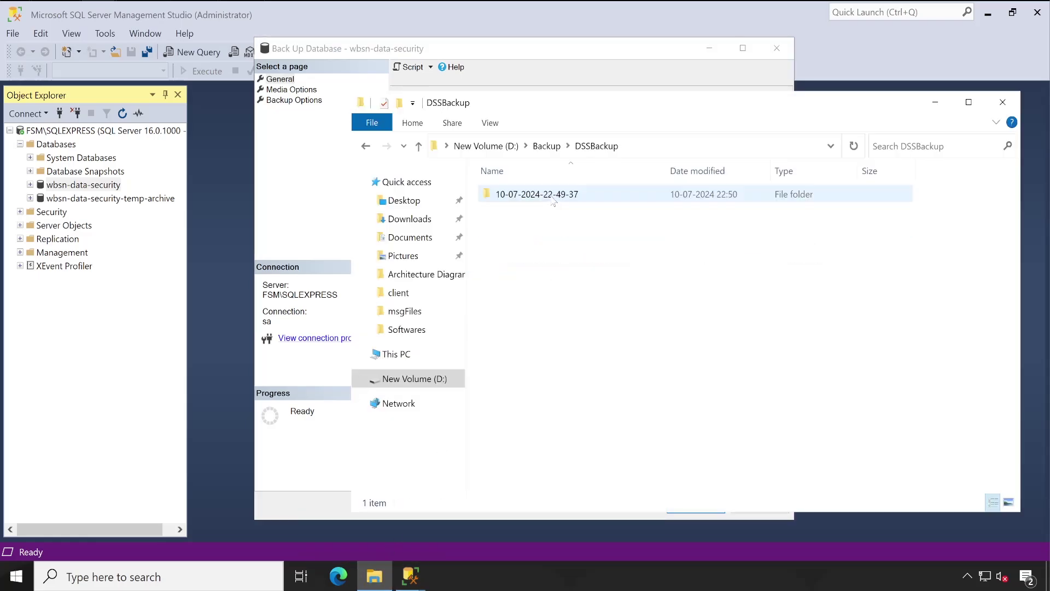
drag(583, 112, 785, 151)
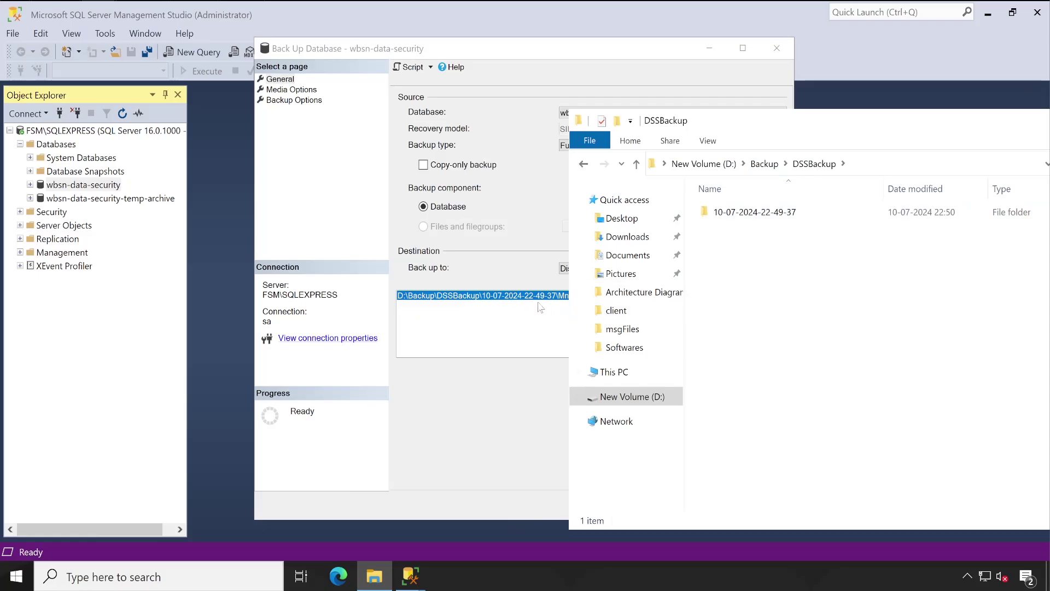
double_click(752, 214)
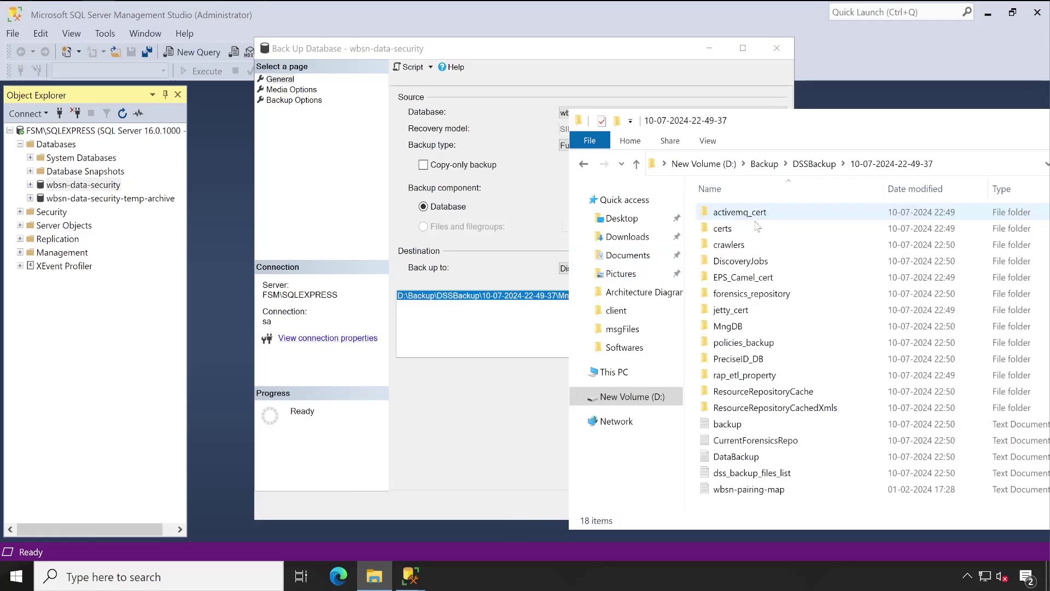
drag(758, 124, 888, 81)
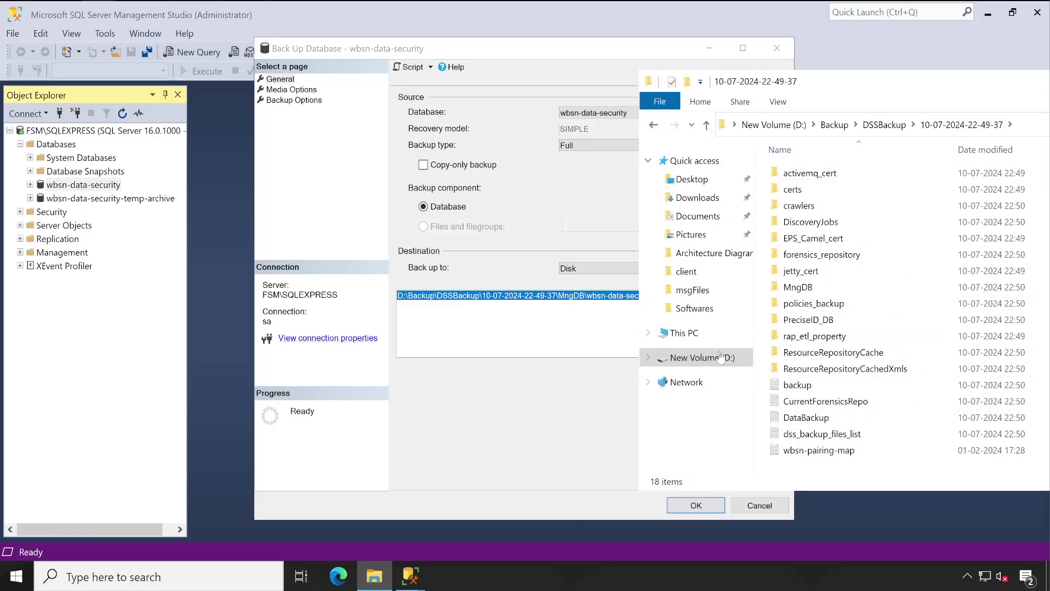
Browse to the MSSQL16.SQLEXPRESS MSSQL\DATA folder and inspect both wbsn-data-security database files
click(685, 333)
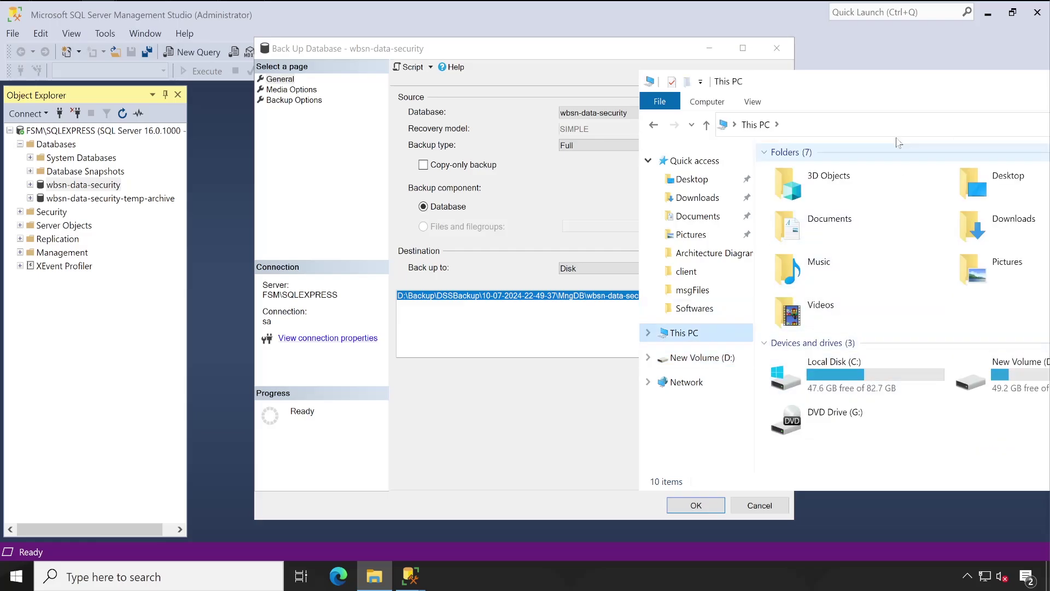
double_click(690, 350)
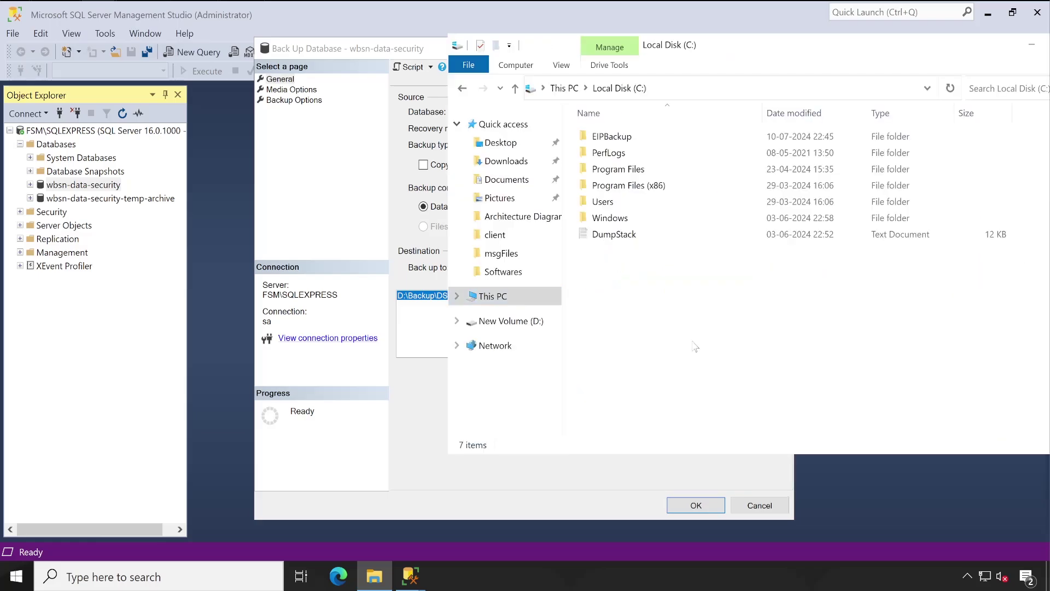
double_click(646, 170)
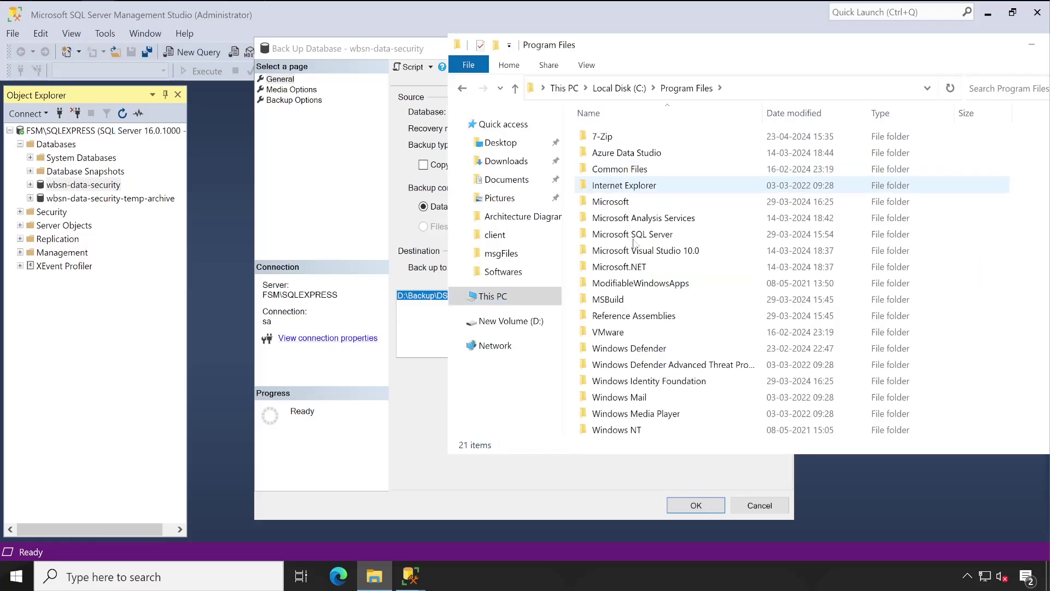
double_click(664, 234)
double_click(651, 250)
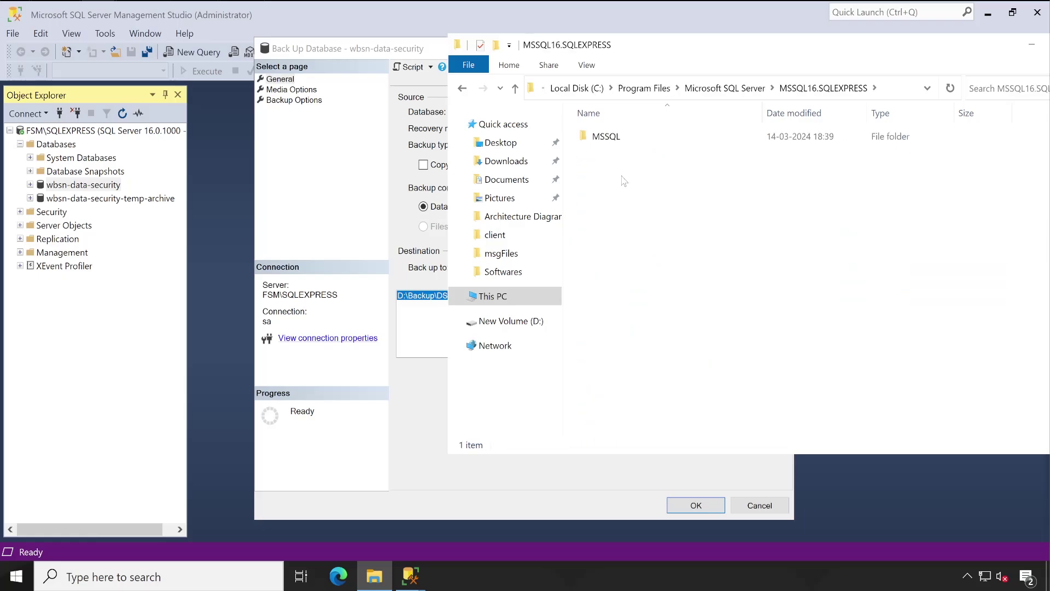
double_click(621, 138)
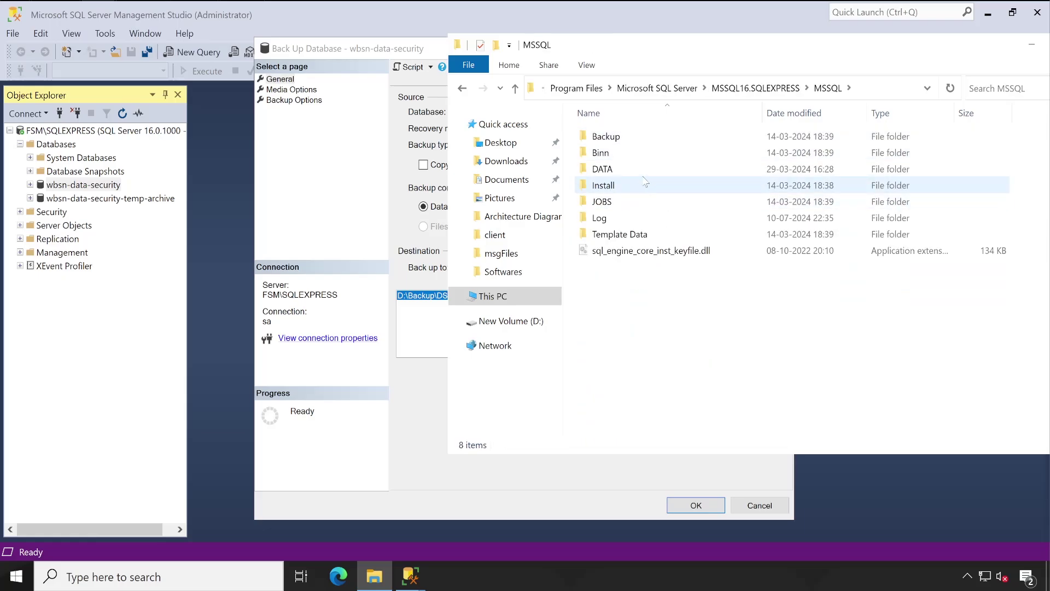
double_click(649, 170)
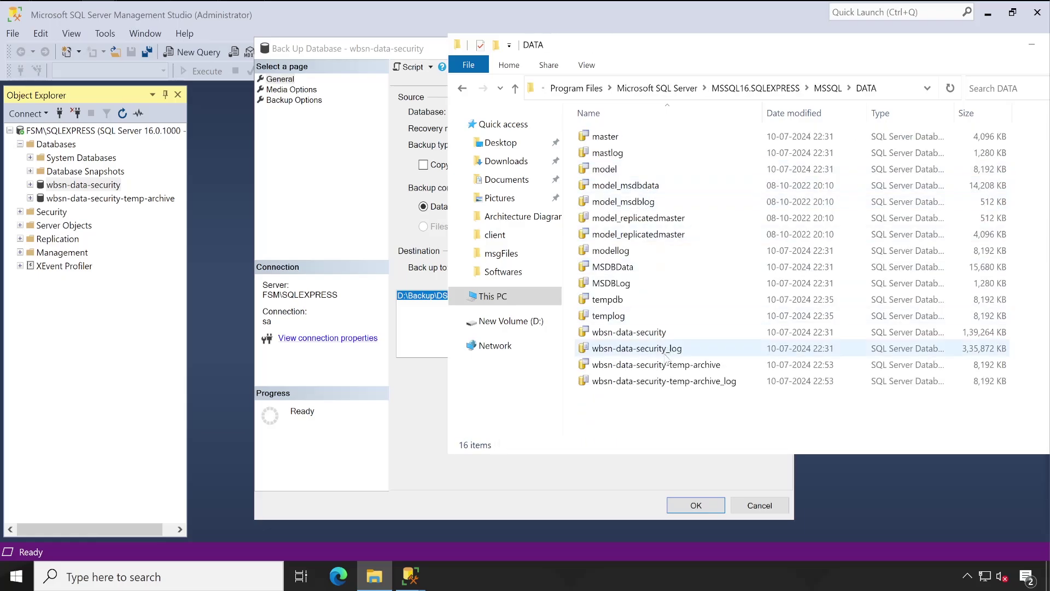
click(658, 334)
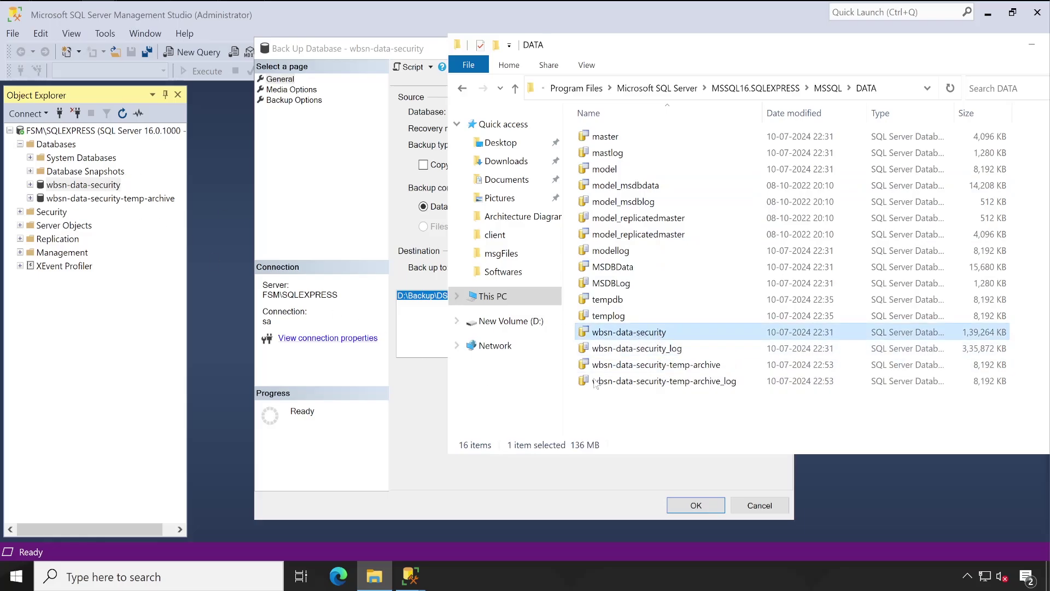
click(673, 365)
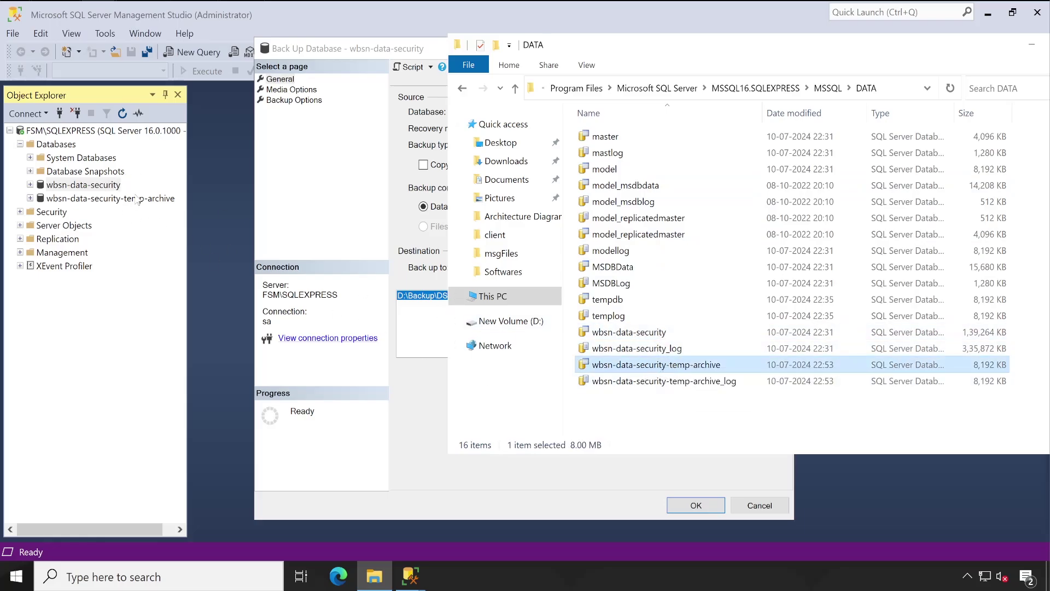
Open the MSSQL Backup folder to confirm it is empty, and float the window
click(826, 89)
double_click(627, 138)
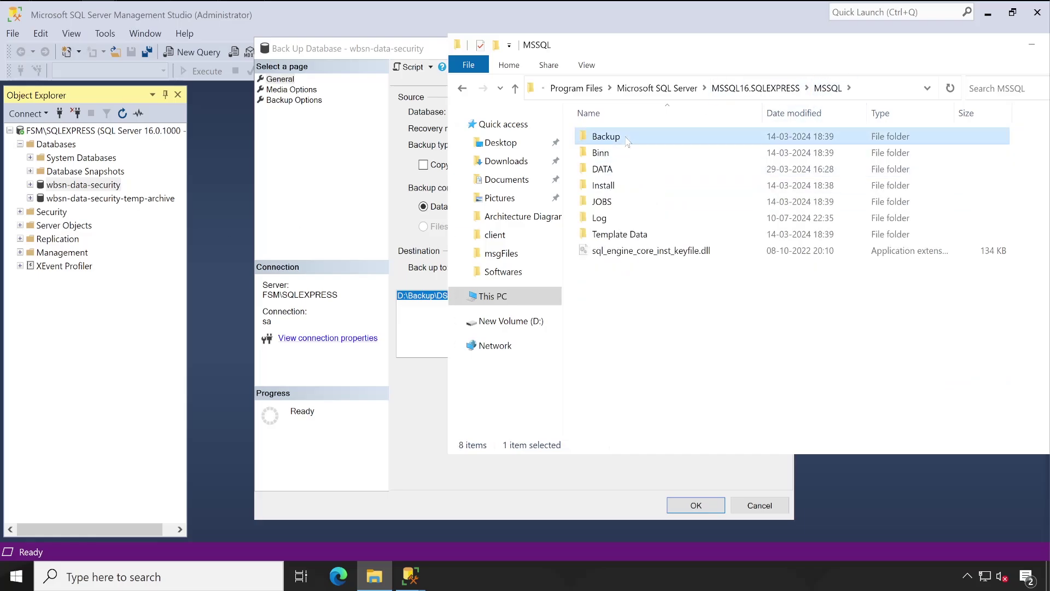
drag(776, 52, 555, 128)
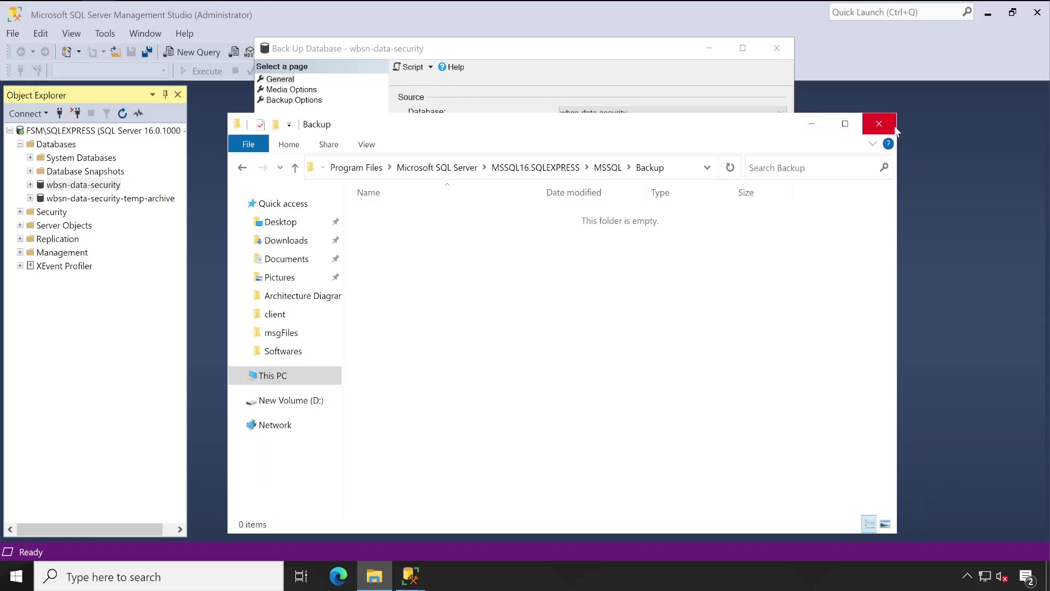
click(285, 400)
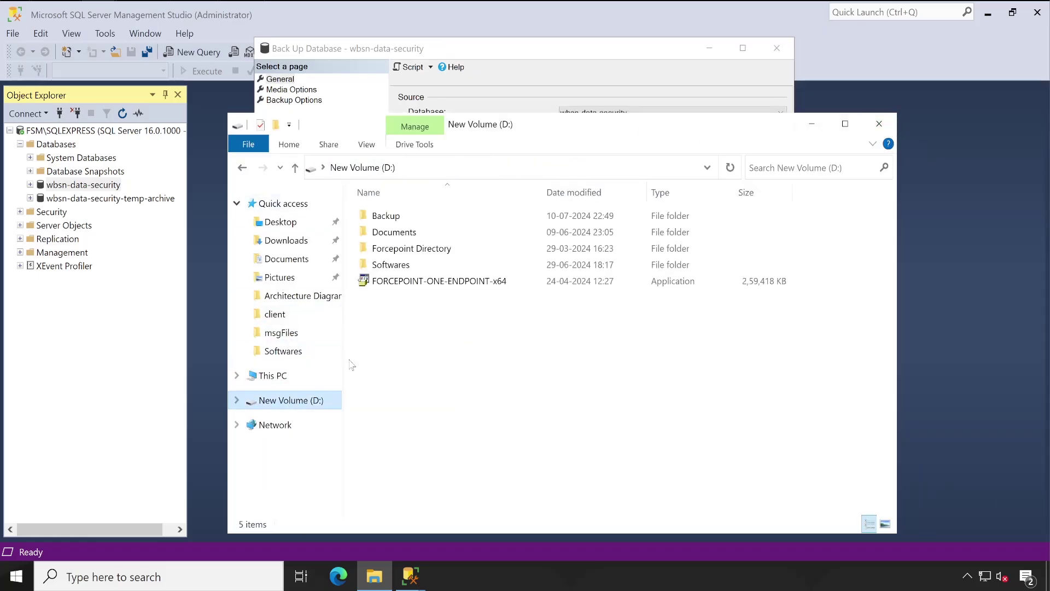
click(440, 221)
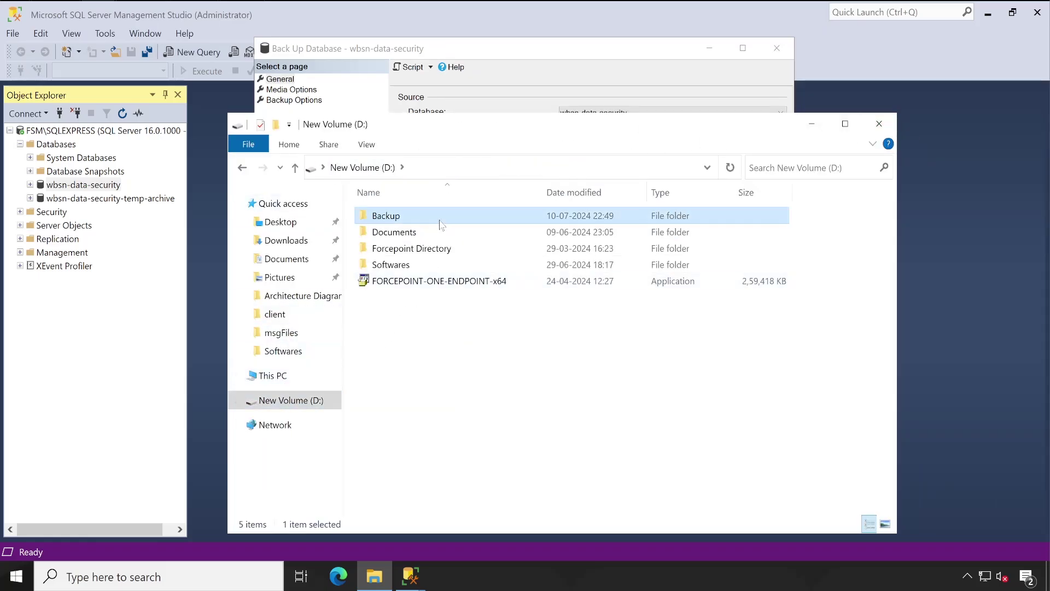
double_click(439, 219)
double_click(440, 219)
double_click(440, 219)
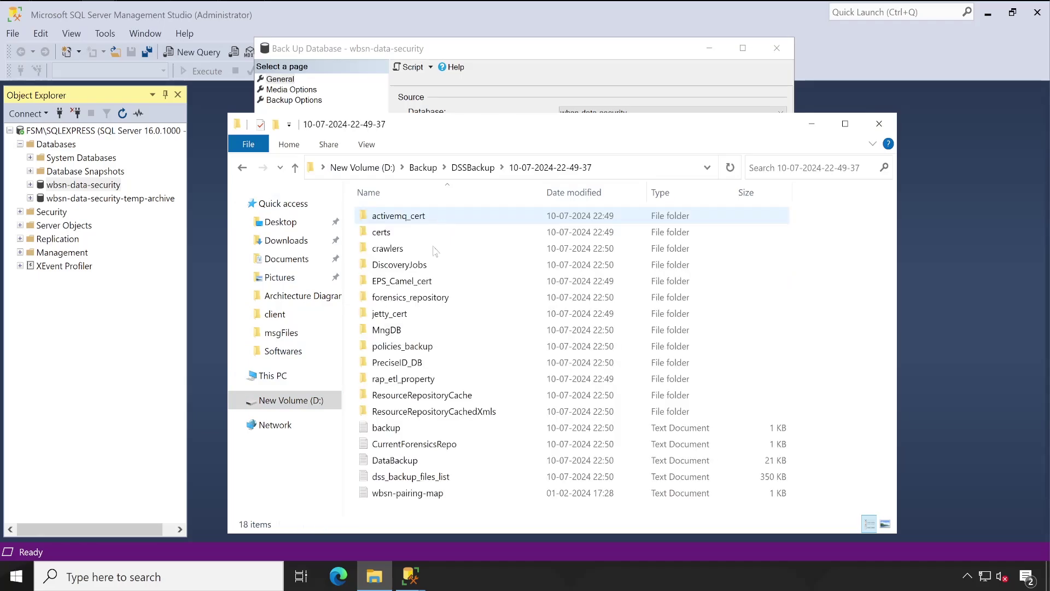
click(535, 58)
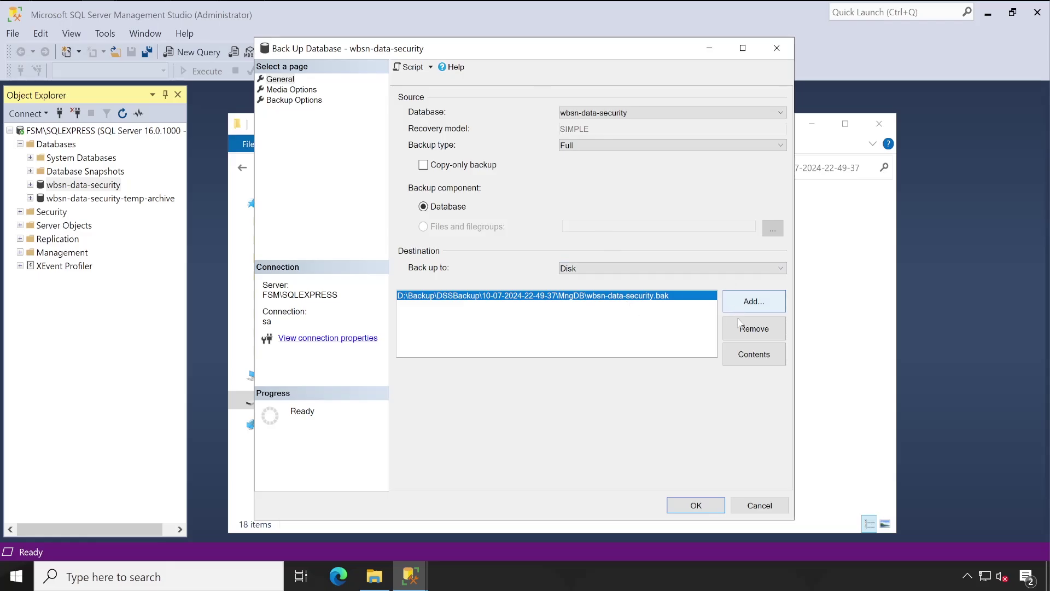
Add a new backup destination and inspect its suggested MSSQL\Backup path
click(754, 302)
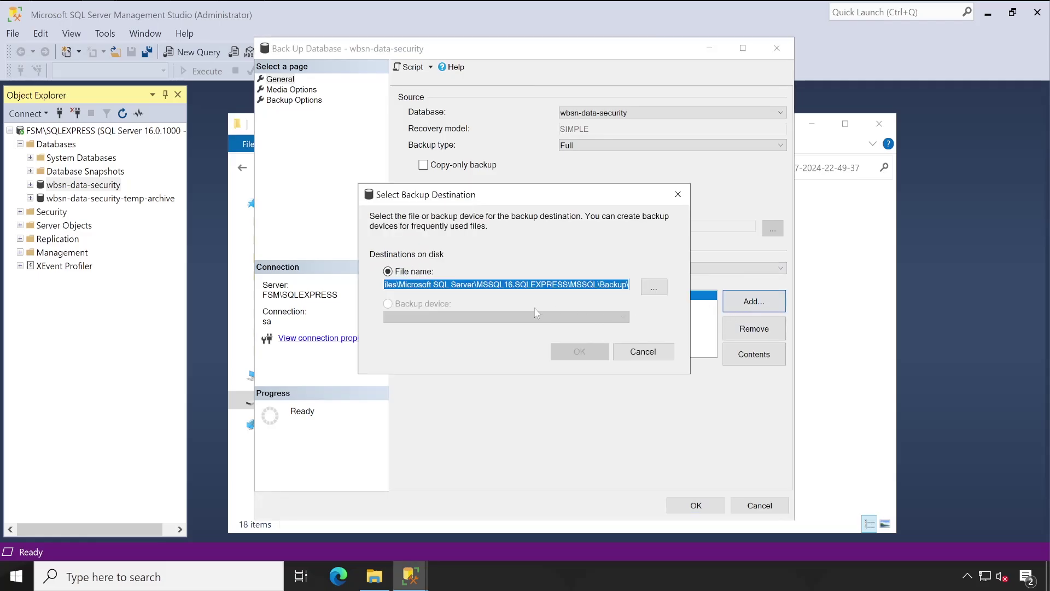
key(End)
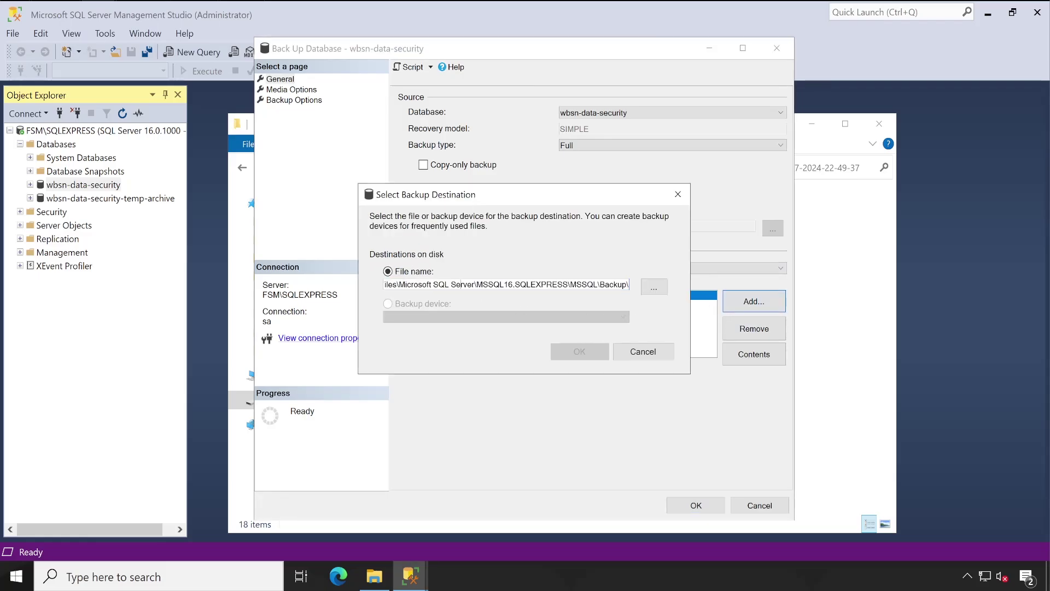
drag(461, 284, 629, 284)
click(594, 284)
double_click(616, 284)
key(ctrl+a)
key(ctrl+c)
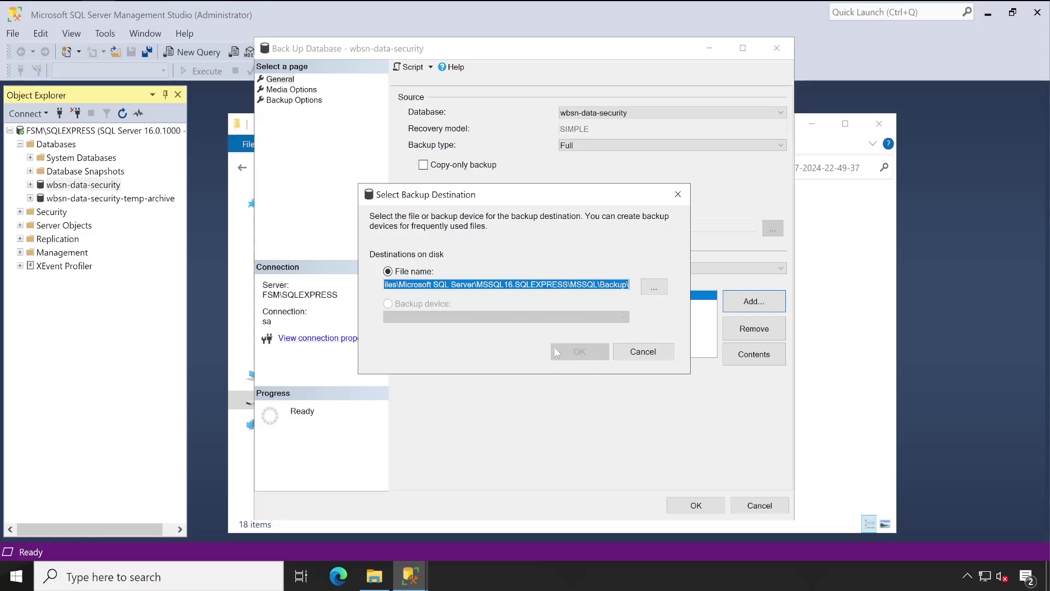
key(End)
key(shift+Left)
key(shift+Left)
key(shift+Left)
key(shift+Left)
key(shift+Left)
key(shift+Left)
key(shift+Left)
key(shift+Left)
key(shift+Left)
key(shift+Left)
key(shift+Left)
key(shift+Left)
key(shift+Left)
key(shift+Left)
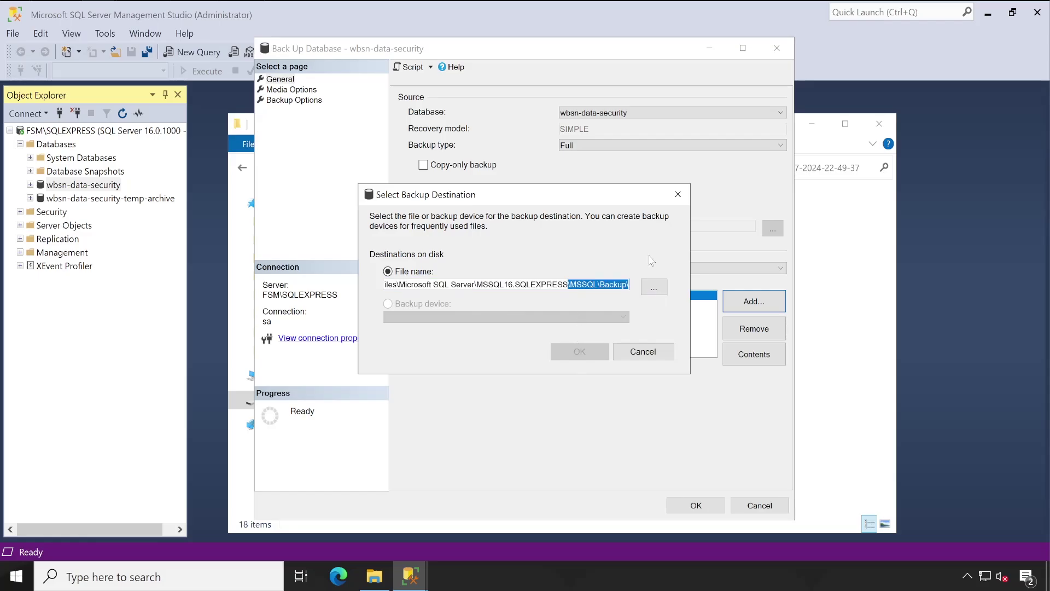
Set the destination file to wsbn-data-security.bak in the MSSQL\Backup folder and confirm
click(654, 288)
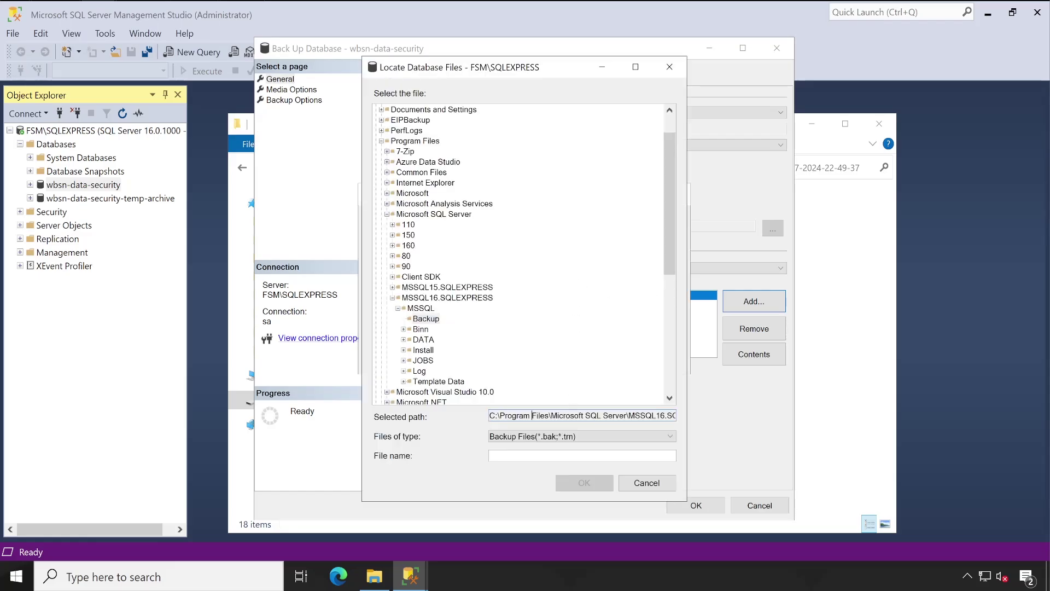
key(Tab)
key(Home)
key(ctrl+shift+Right)
key(shift+End)
key(End)
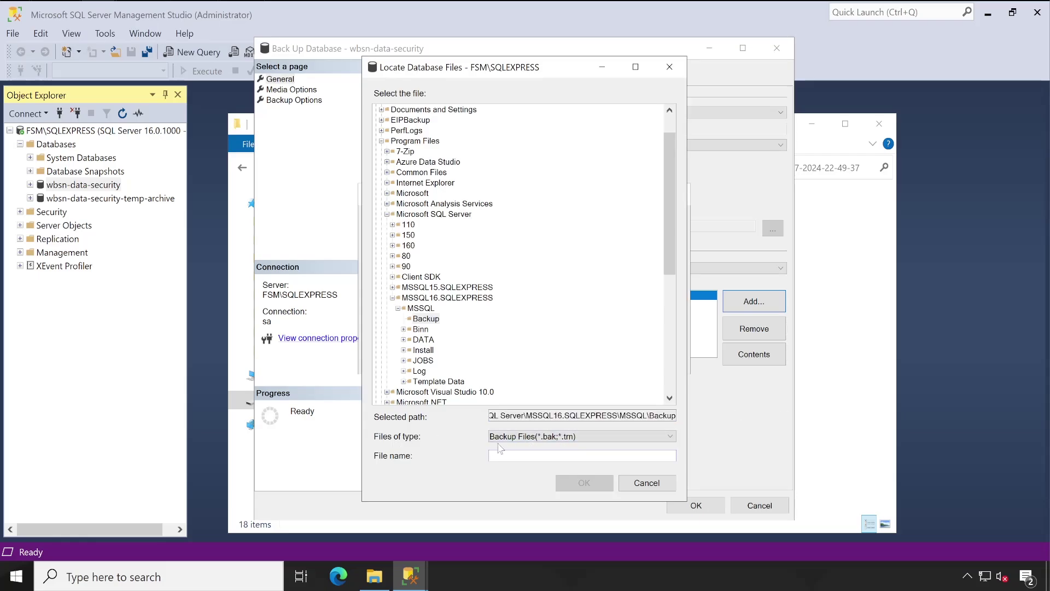
text(wsbn-data-security.bak)
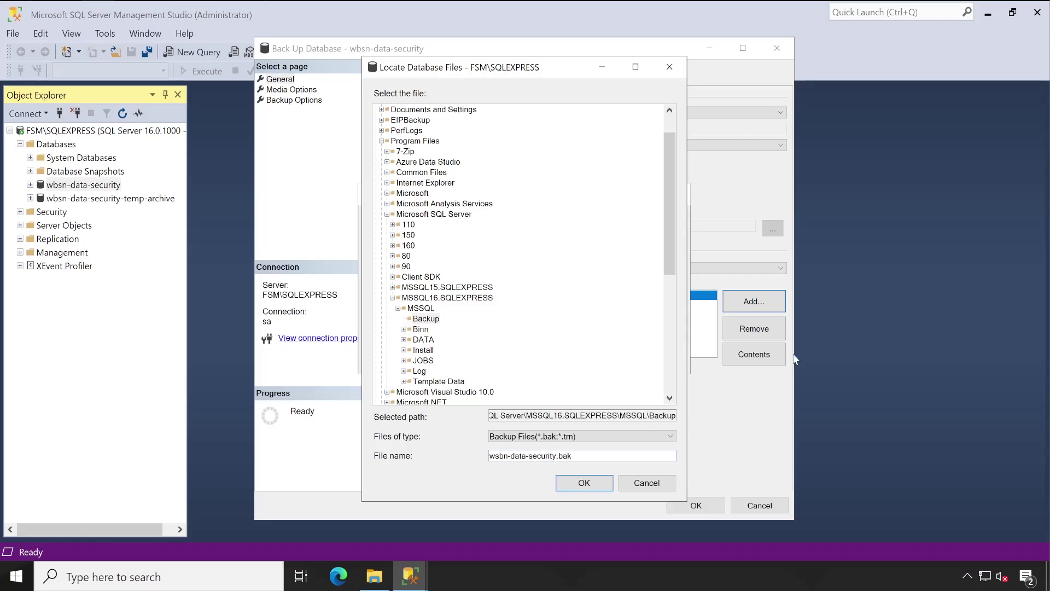
drag(538, 78, 338, 96)
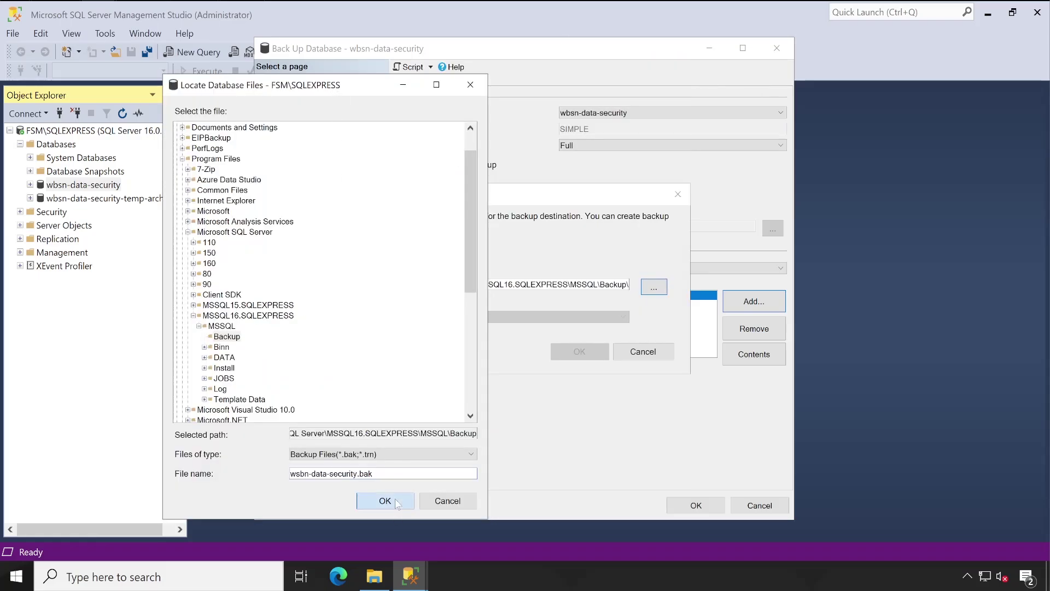
click(393, 502)
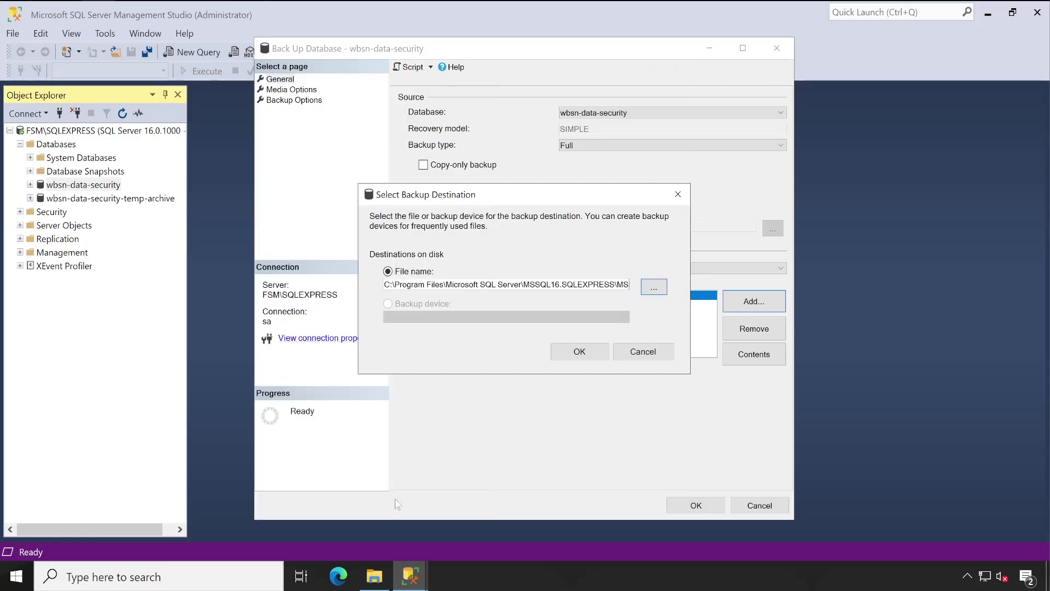
click(579, 351)
Remove the old MngDB destination, leaving only the MSSQL Backup .bak file
click(711, 351)
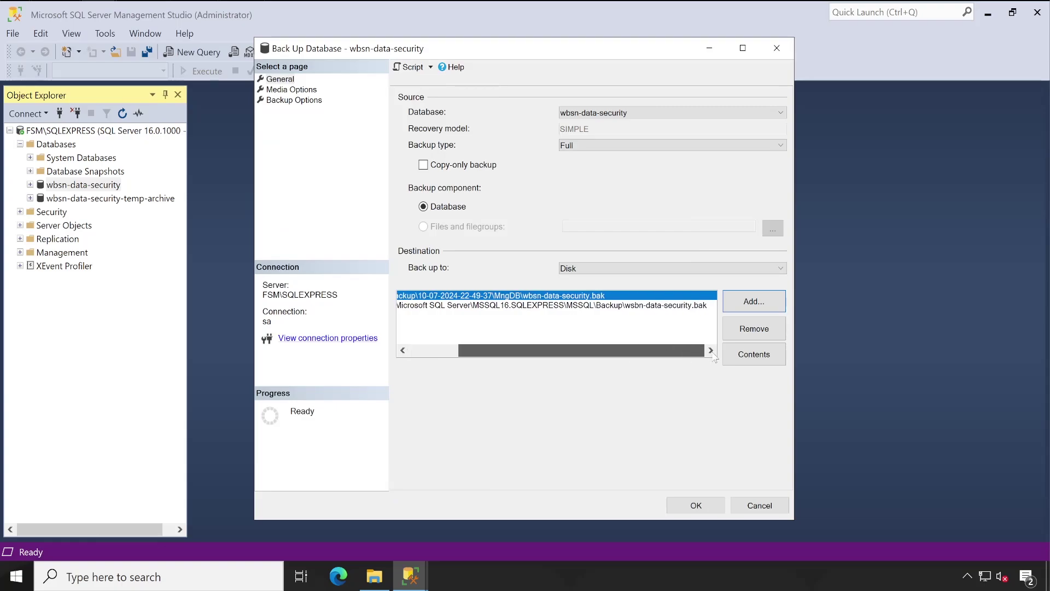
click(689, 305)
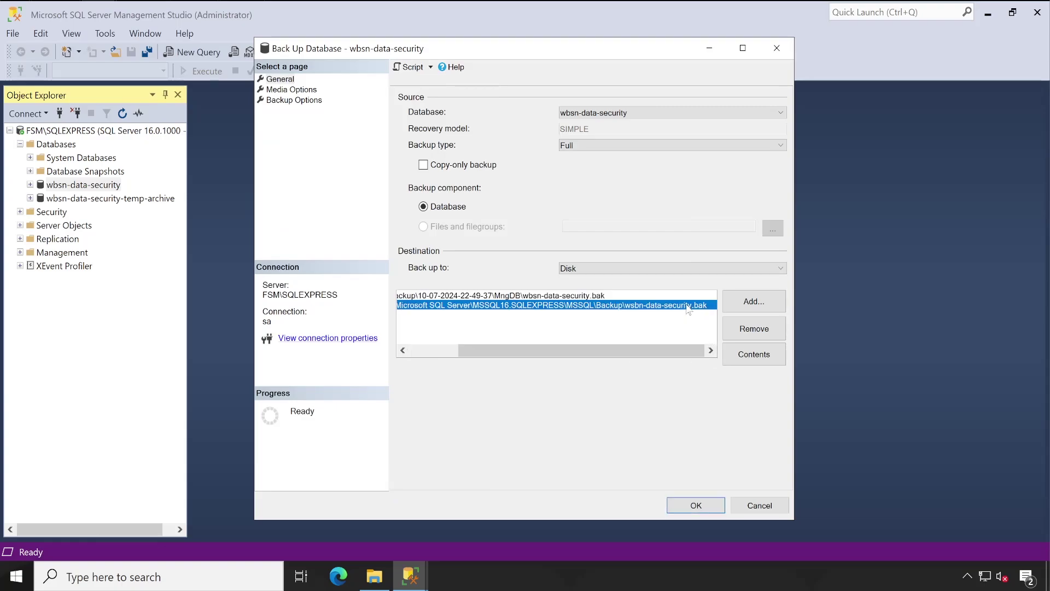
click(630, 296)
drag(465, 351, 417, 351)
click(755, 330)
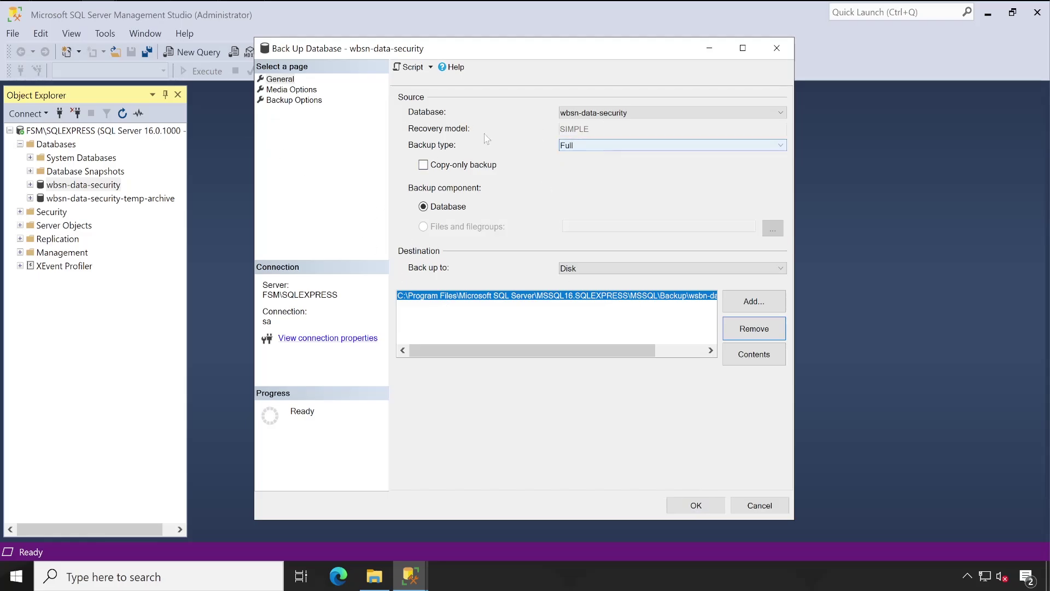
Enable Verify backup when finished, run the backup, and dismiss the success message
click(303, 91)
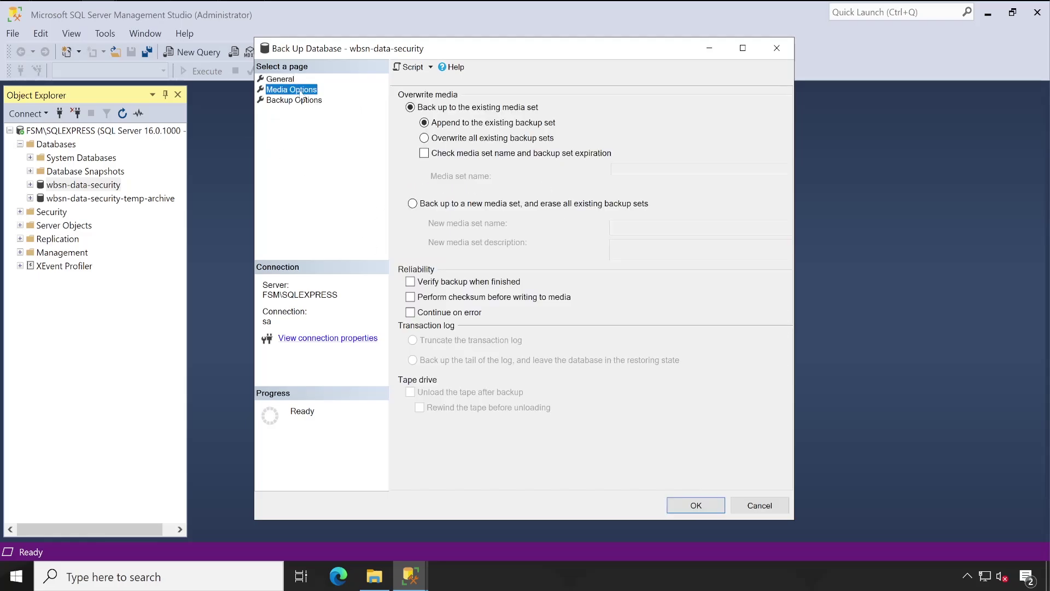
click(478, 284)
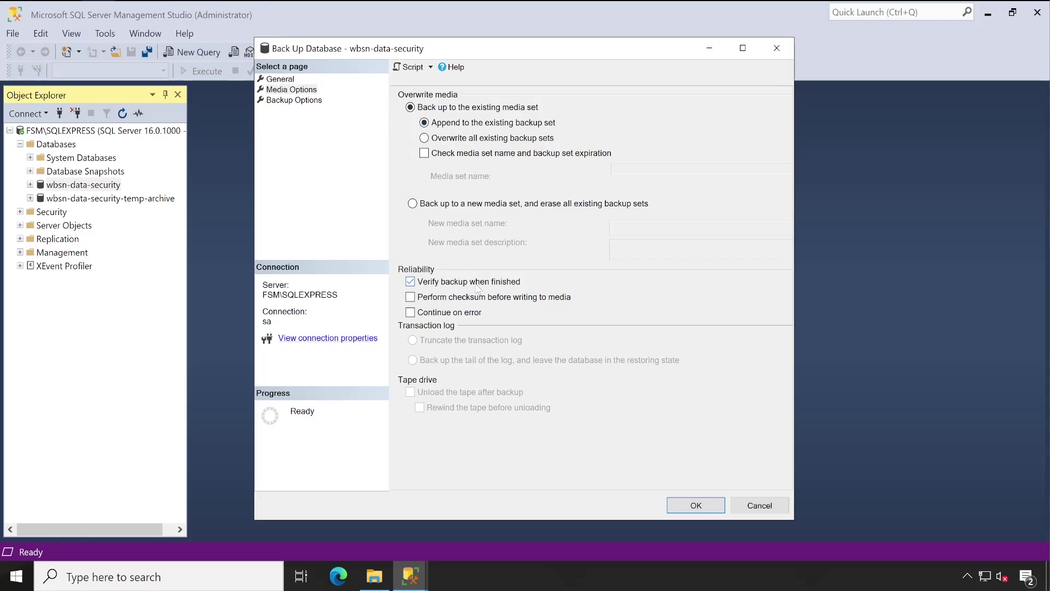
click(294, 100)
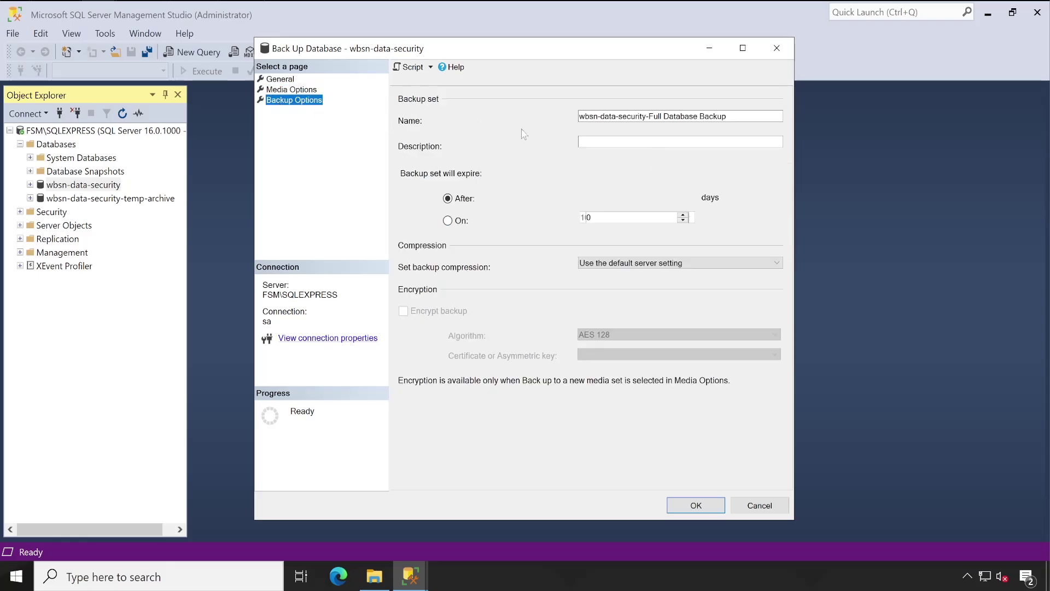
click(694, 502)
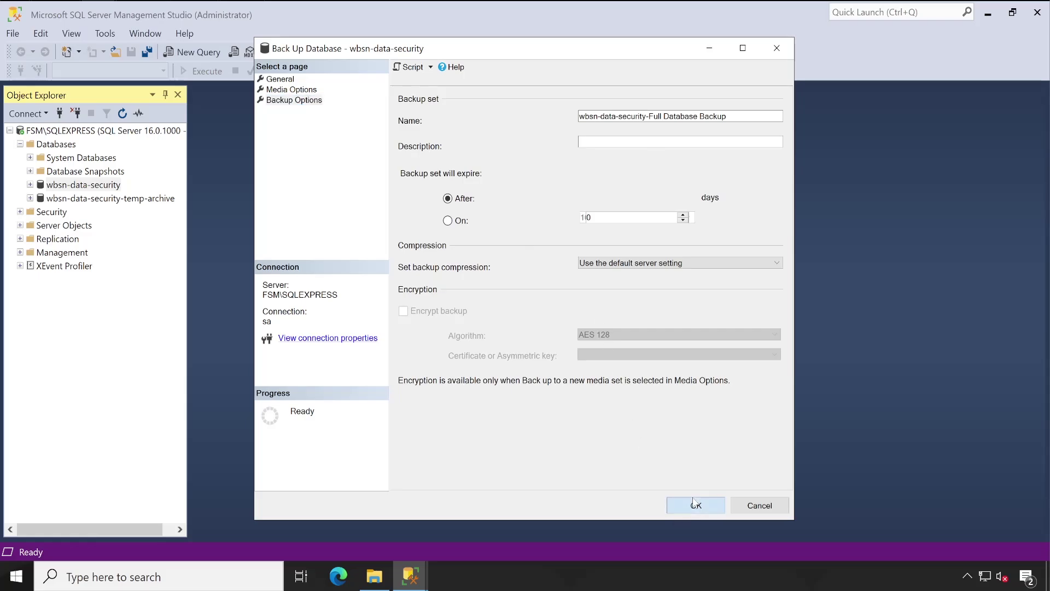
click(695, 503)
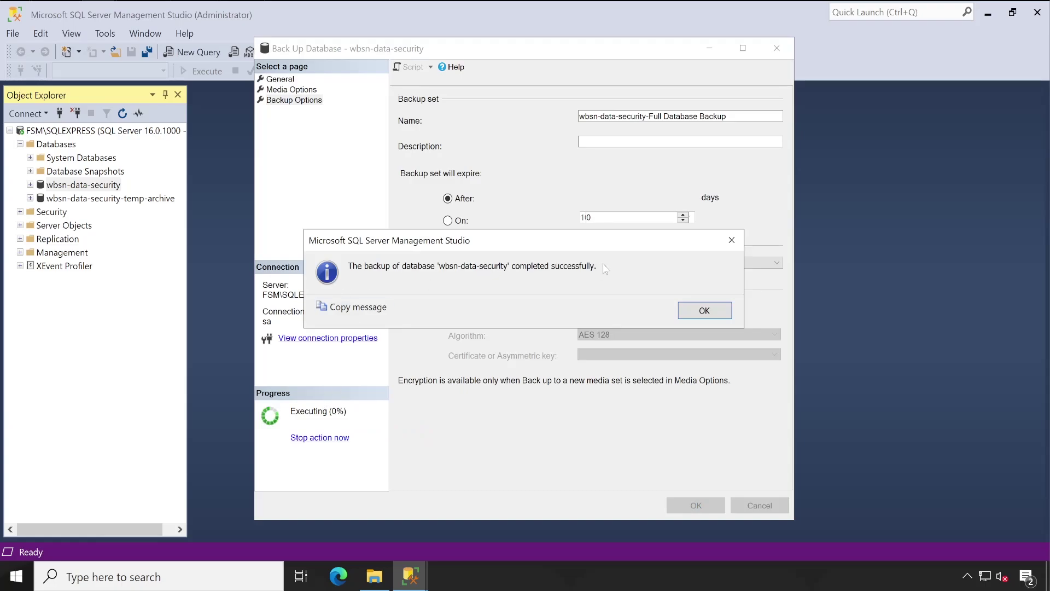
click(705, 310)
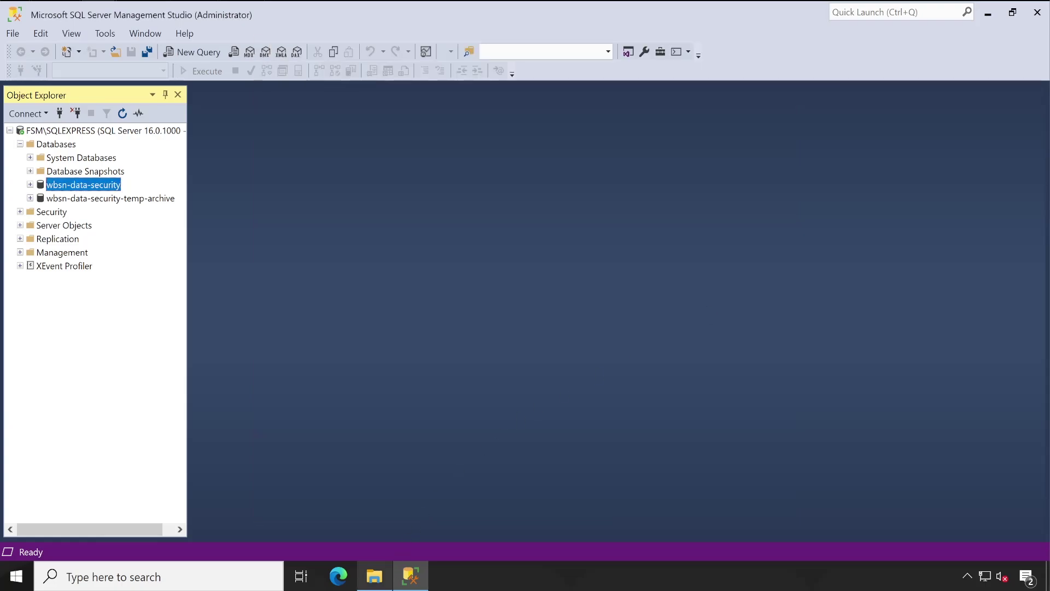
Browse to C:\Program Files\Microsoft SQL Server\MSSQL16.SQLEXPRESS\MSSQL\Backup and select wsbn-data-security.bak
click(381, 577)
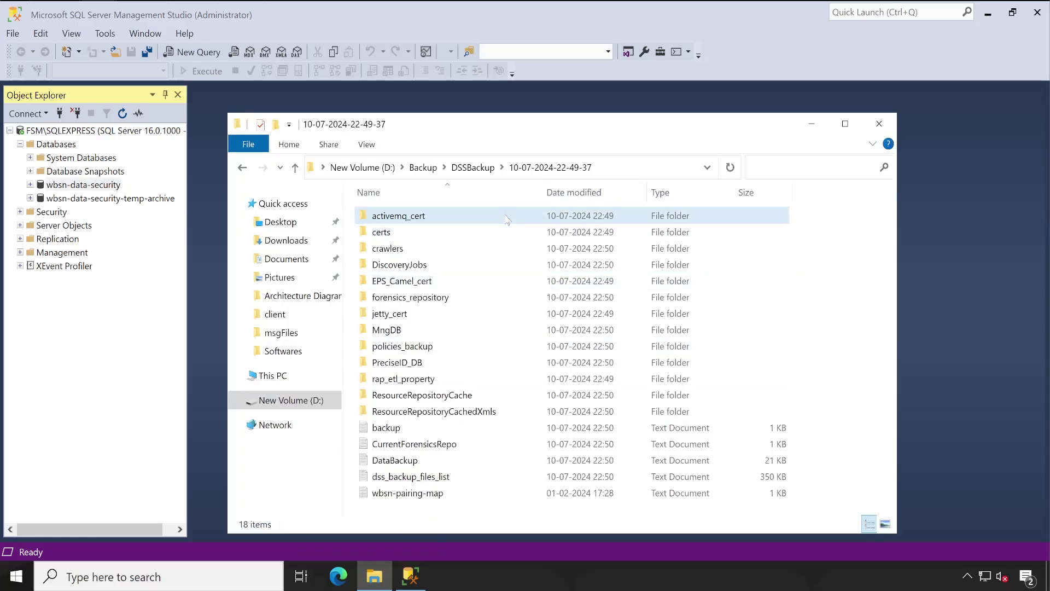
click(272, 376)
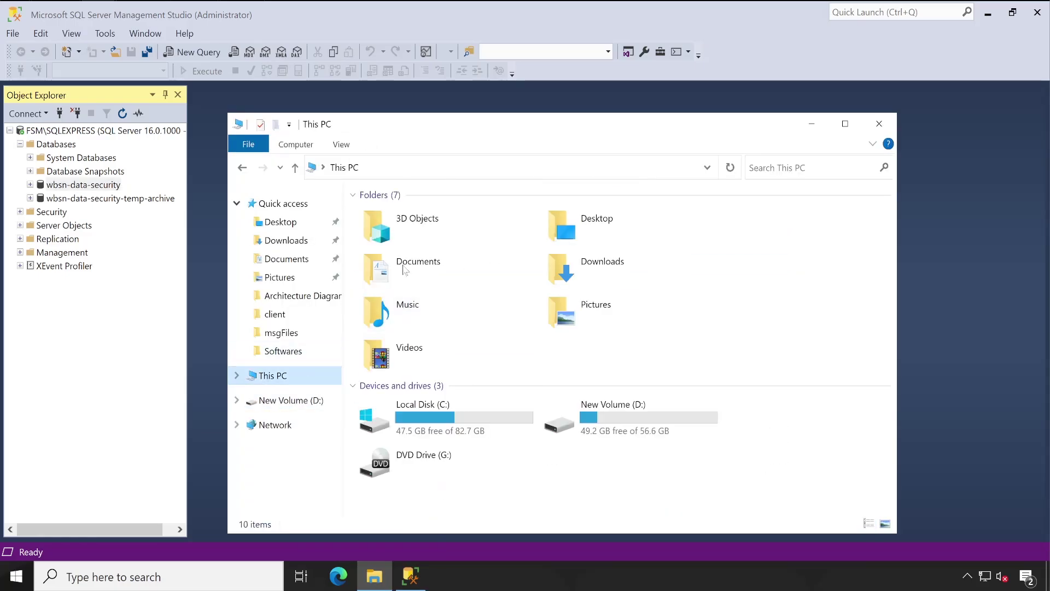
double_click(446, 405)
double_click(427, 250)
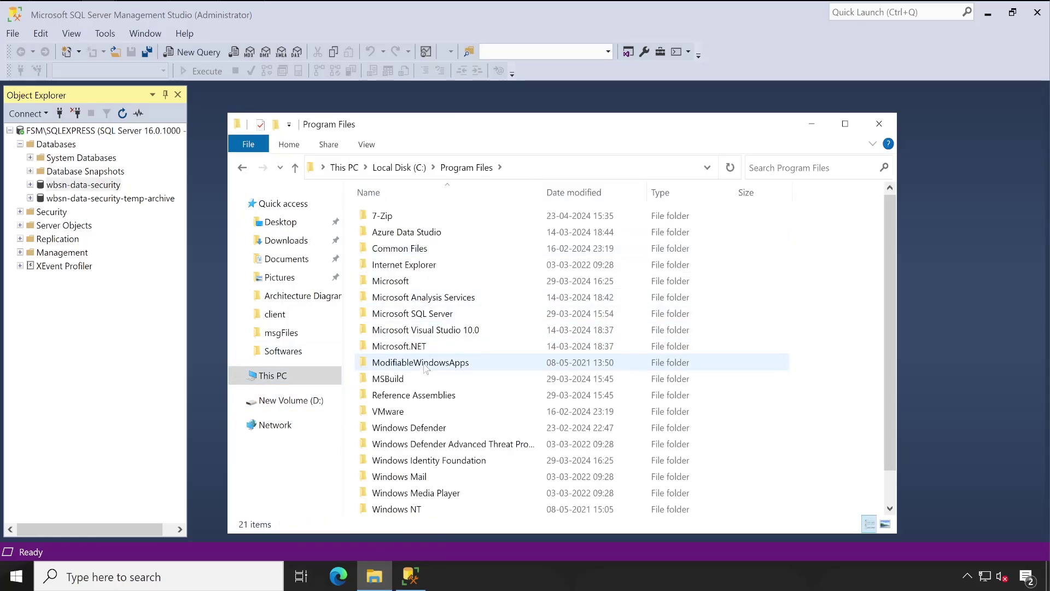
double_click(416, 314)
double_click(415, 329)
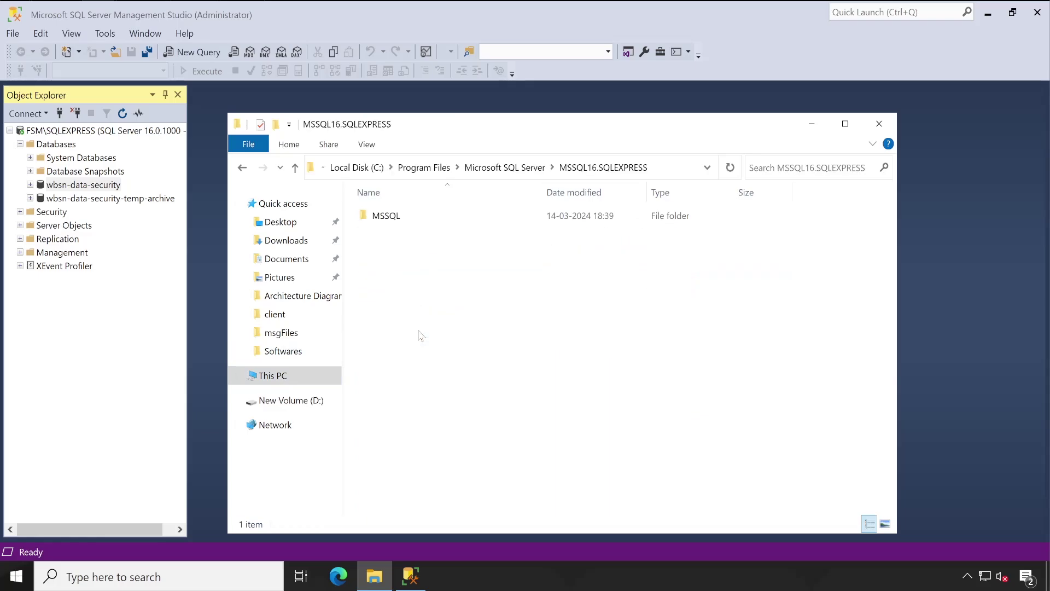
double_click(421, 217)
double_click(422, 216)
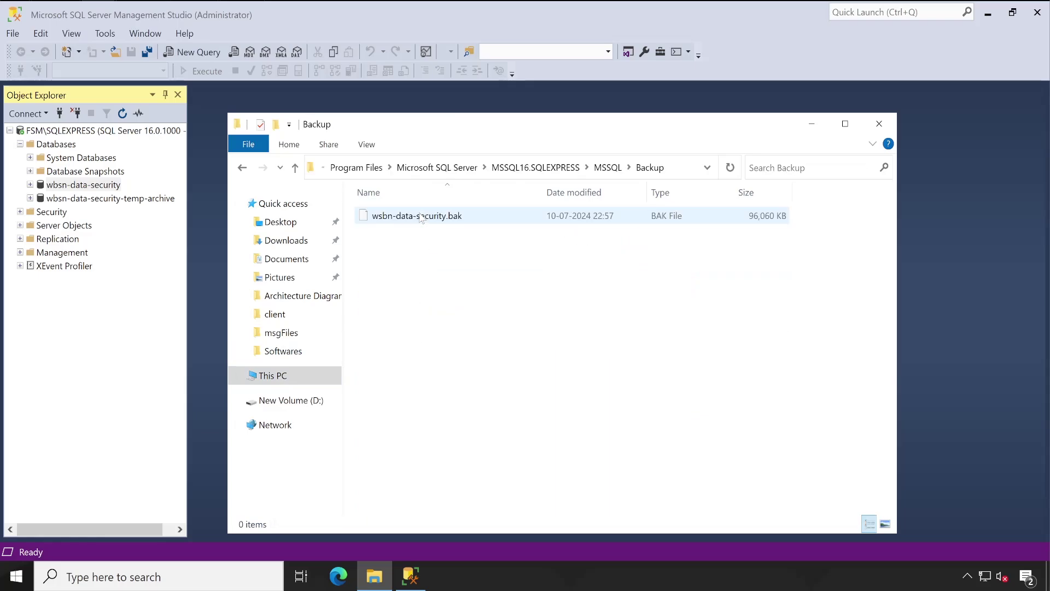
click(422, 221)
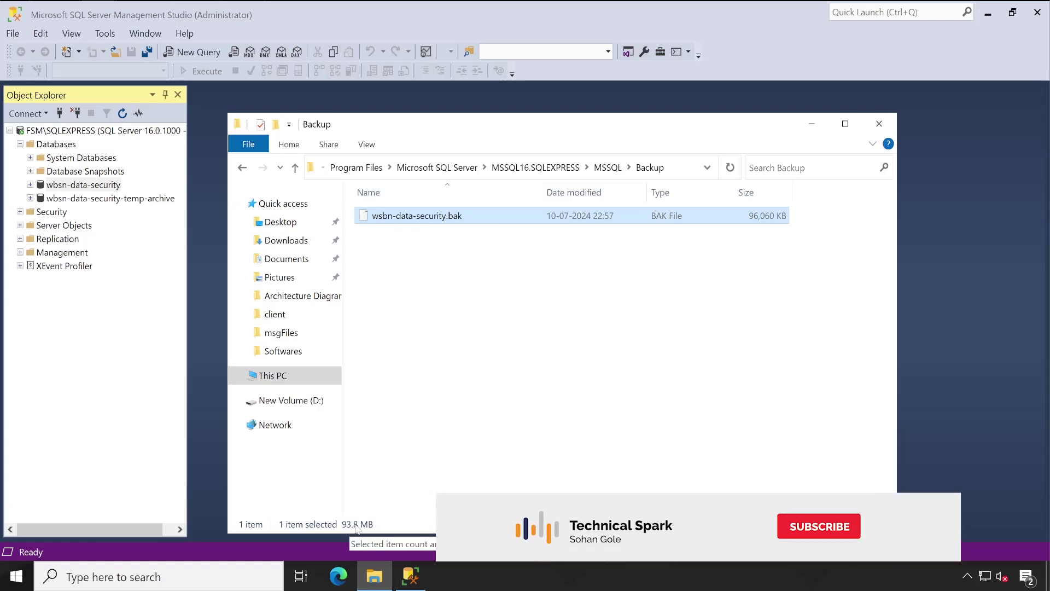
Open the Back Up Database dialog for wbsn-data-security-temp-archive via Tasks > Back Up
click(84, 186)
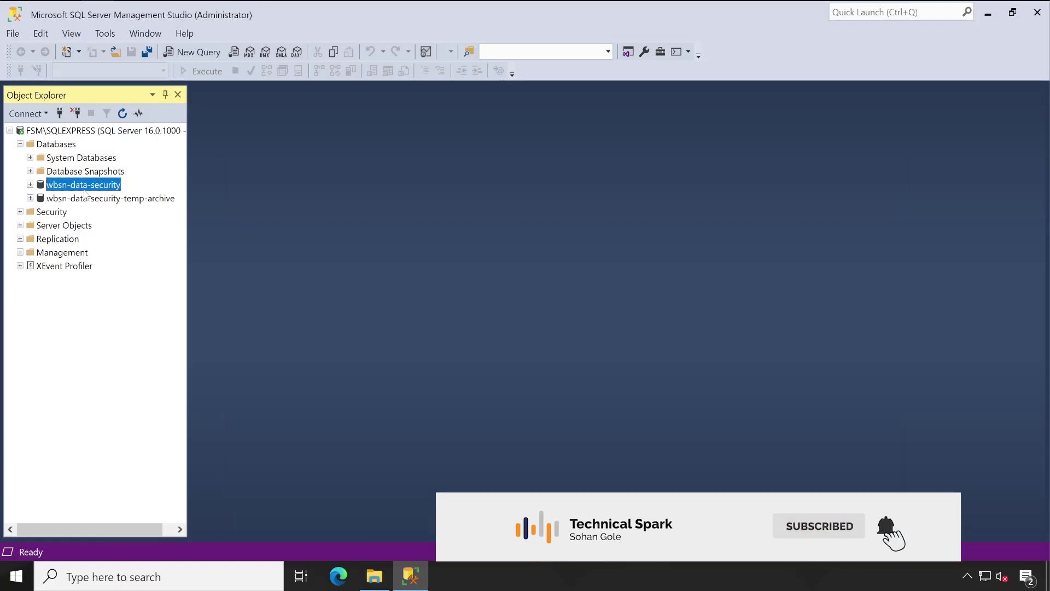
right_click(102, 199)
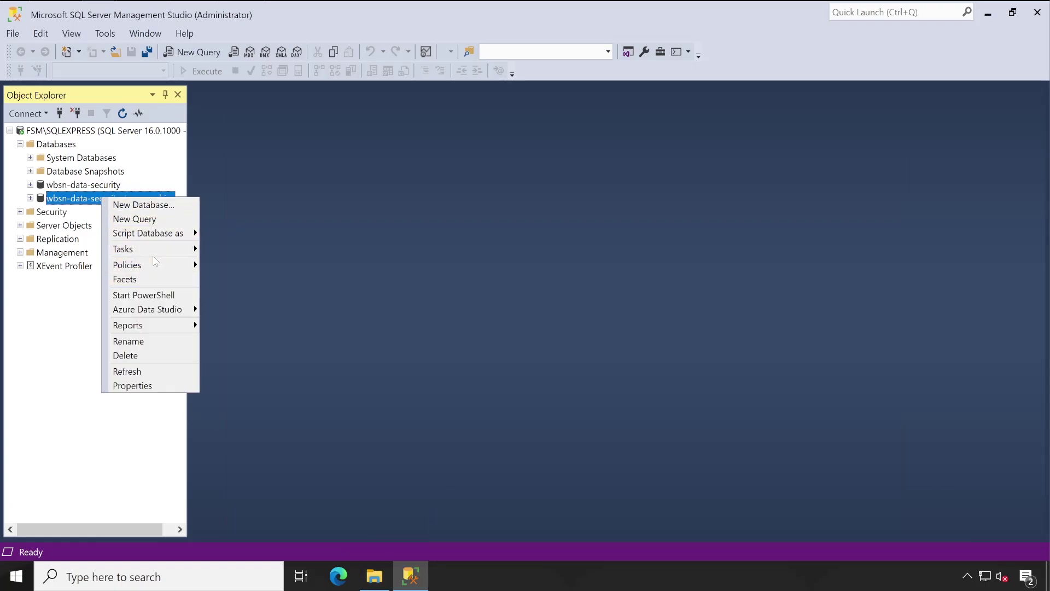
mouse_move(156, 253)
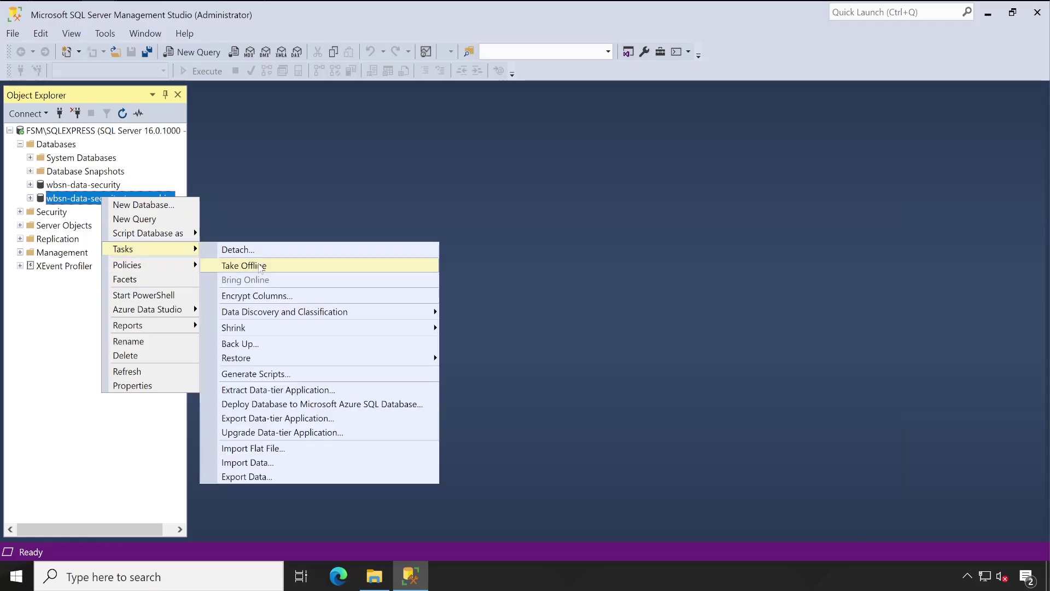
click(305, 343)
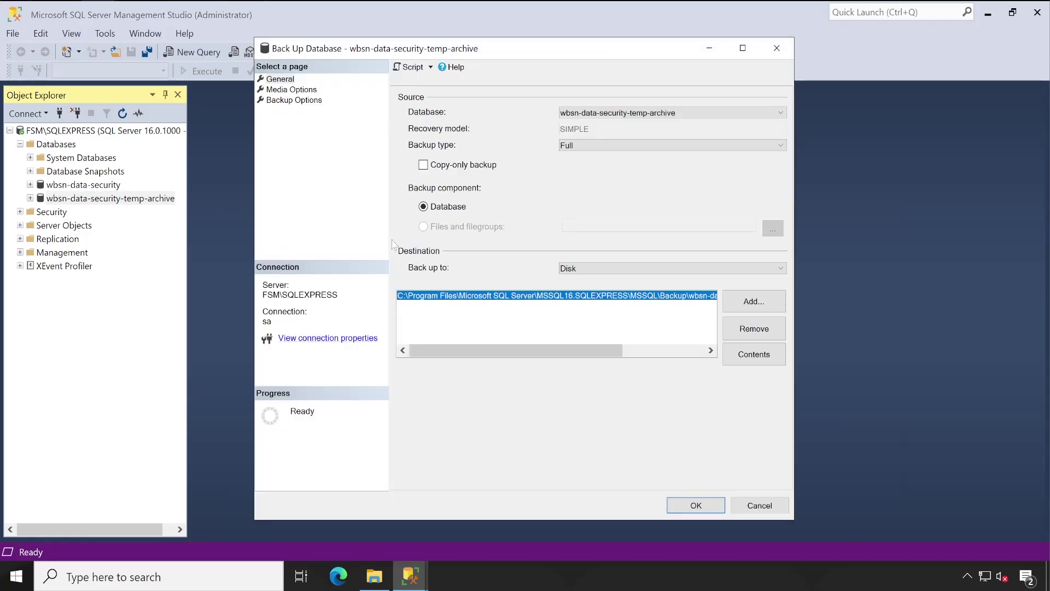
click(668, 351)
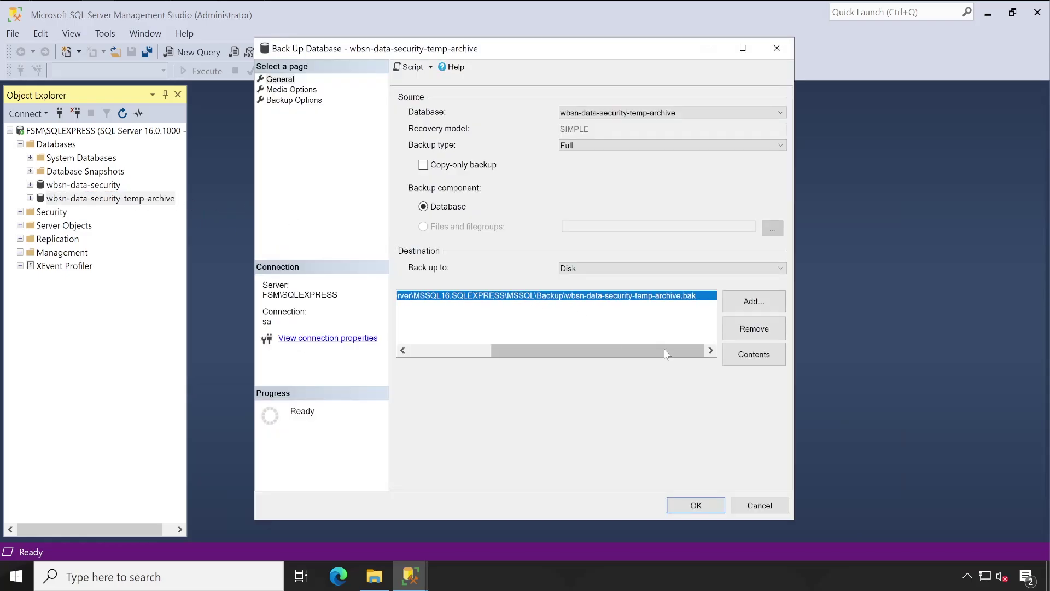
mouse_move(533, 355)
mouse_down()
mouse_move(451, 354)
mouse_move(533, 355)
mouse_up()
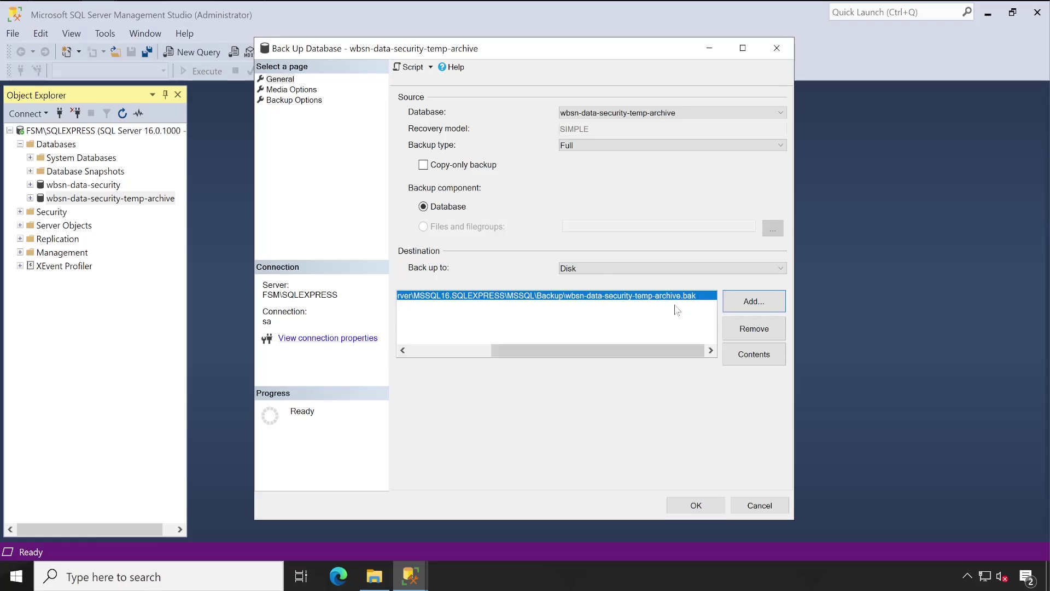
Enable Verify backup when finished and run the temp-archive backup
click(286, 91)
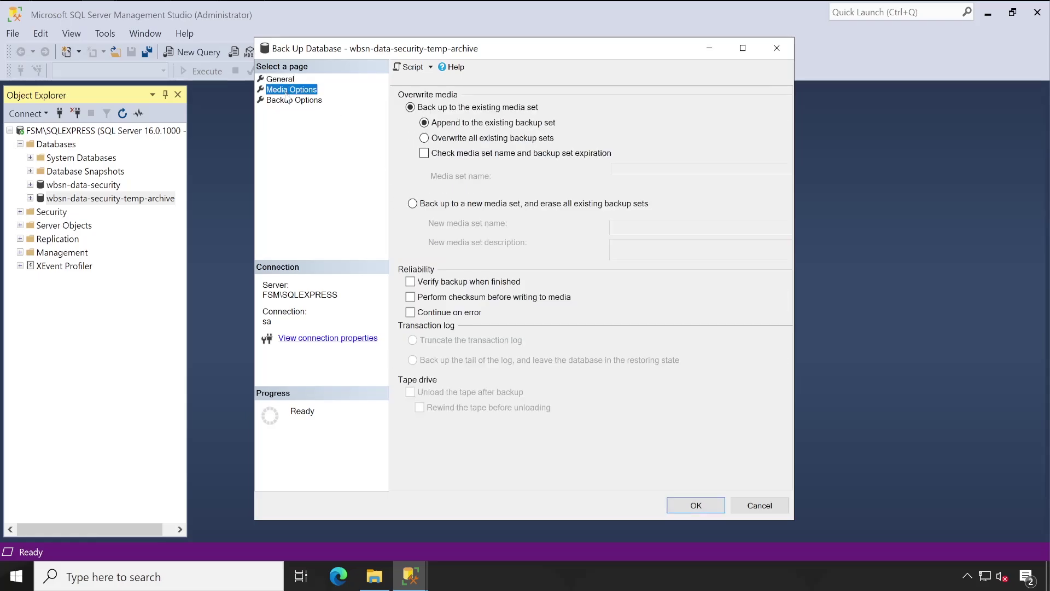
click(461, 285)
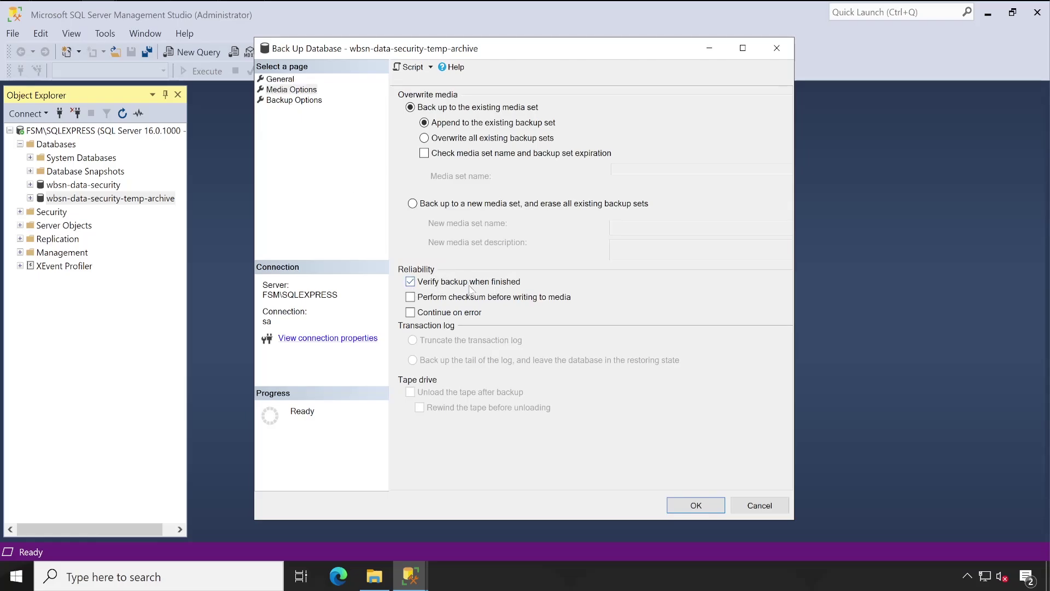
click(284, 102)
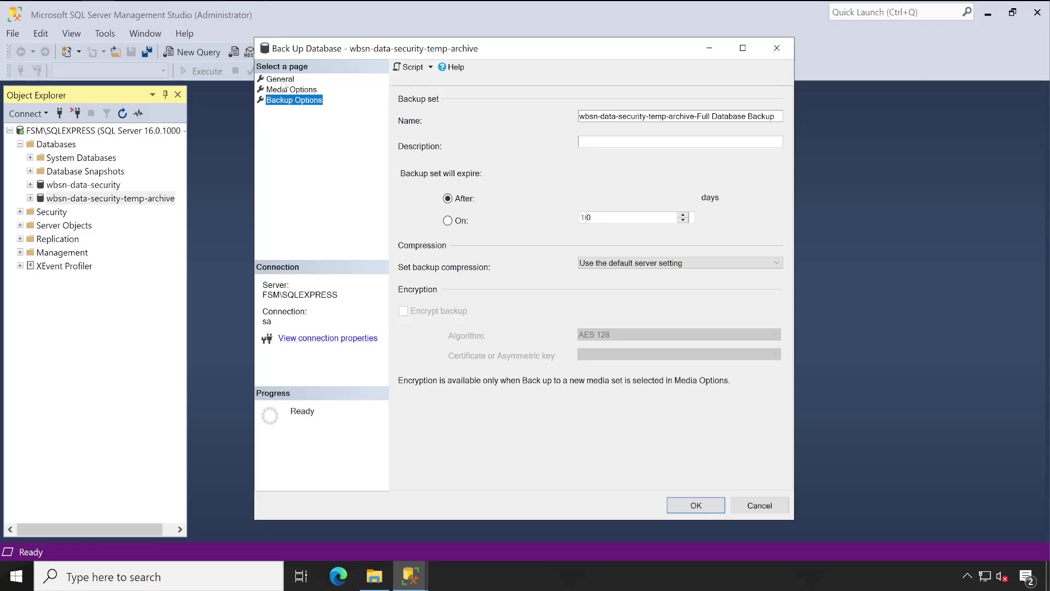
click(282, 80)
click(689, 506)
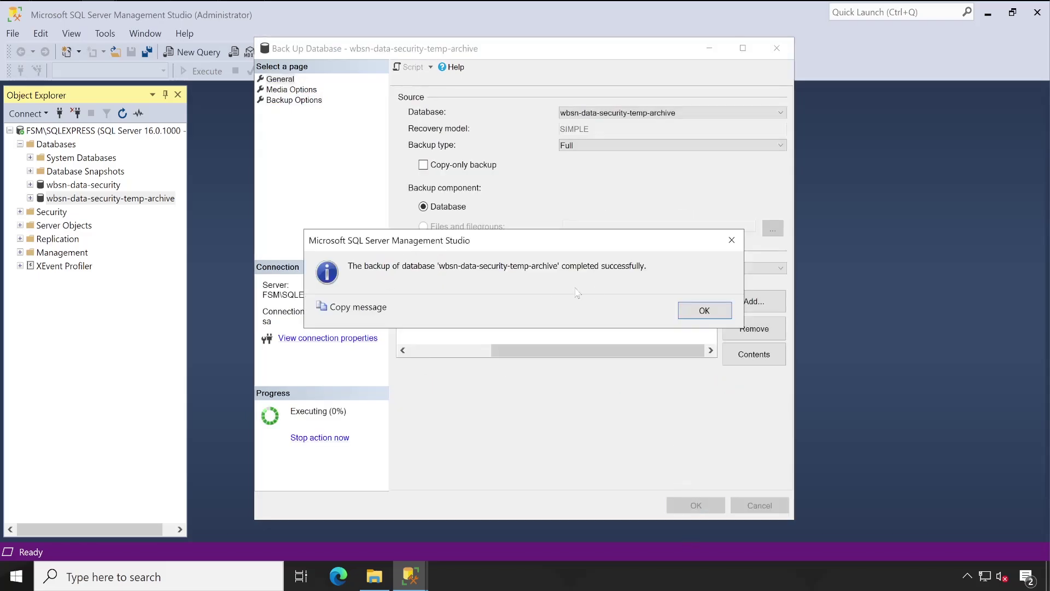
Dismiss the backup success message and confirm wbsn-data-security-temp-archive.bak (2,868 KB) in the MSSQL Backup folder
click(701, 314)
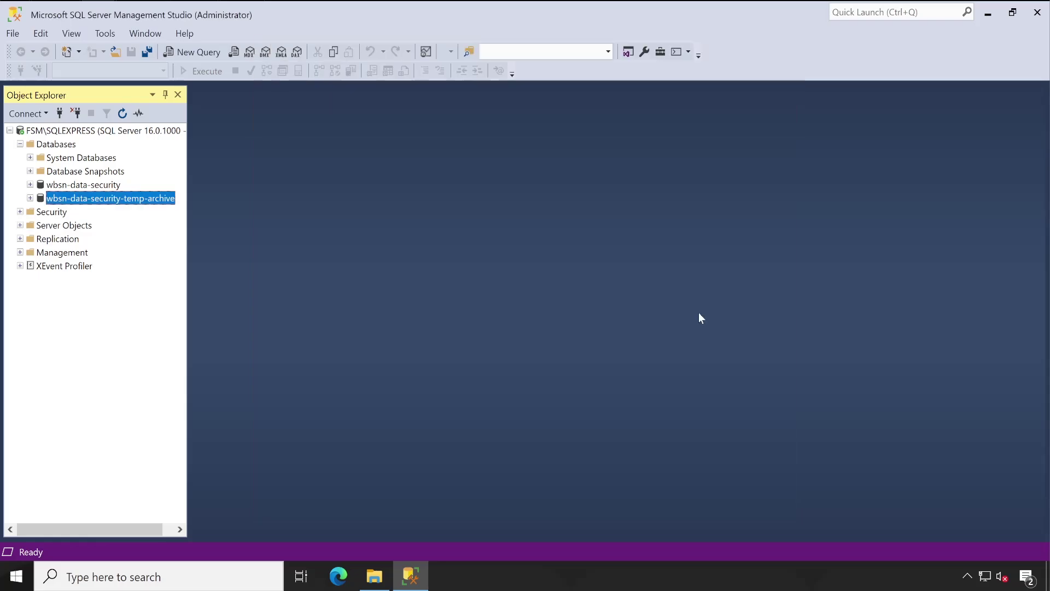
click(374, 576)
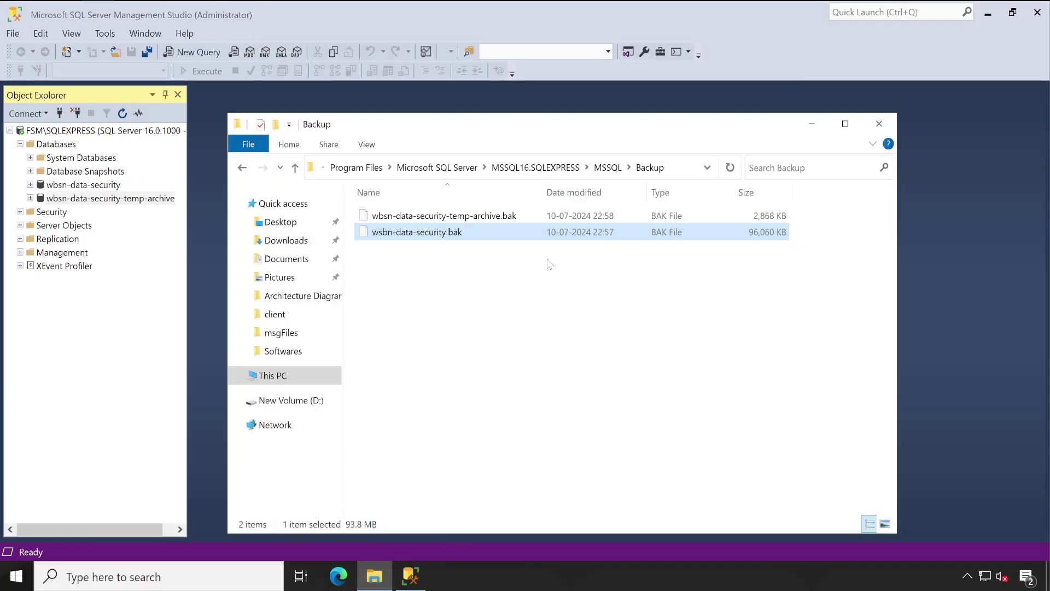
click(454, 217)
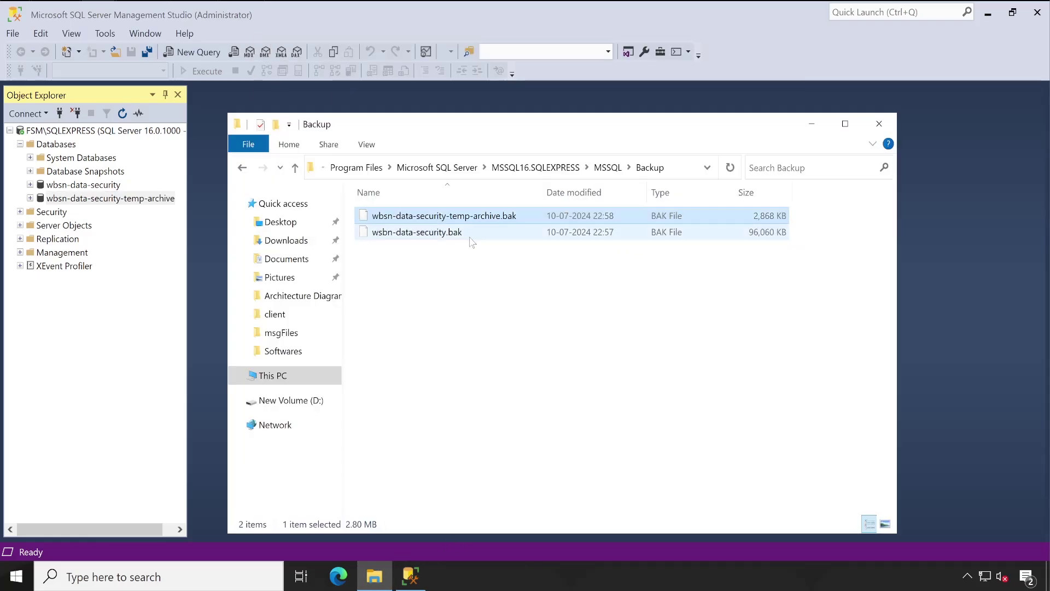
click(479, 213)
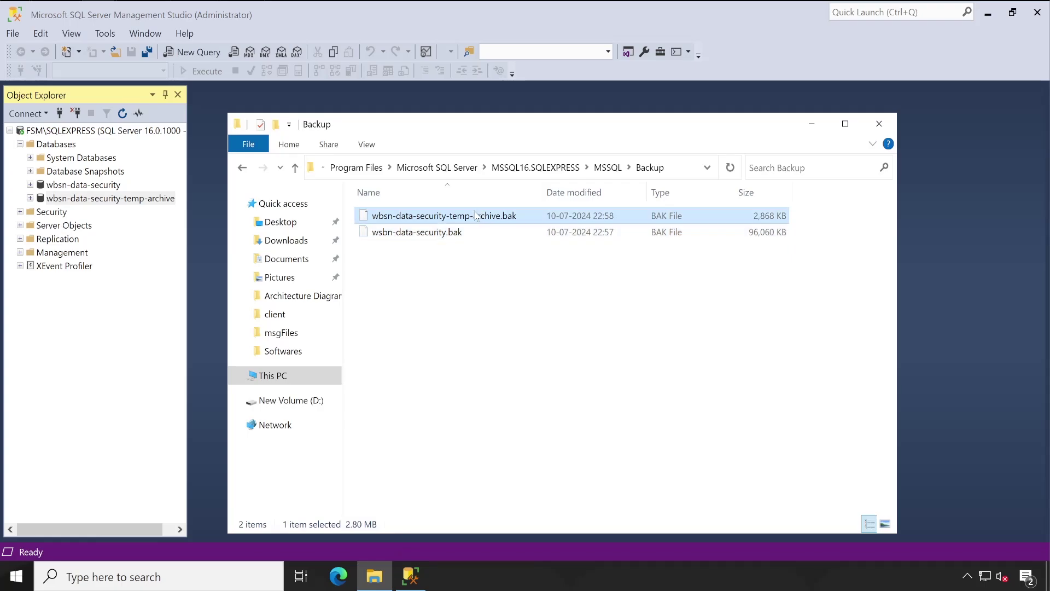
Disconnect from the SQL Server instance and close Management Studio
click(77, 131)
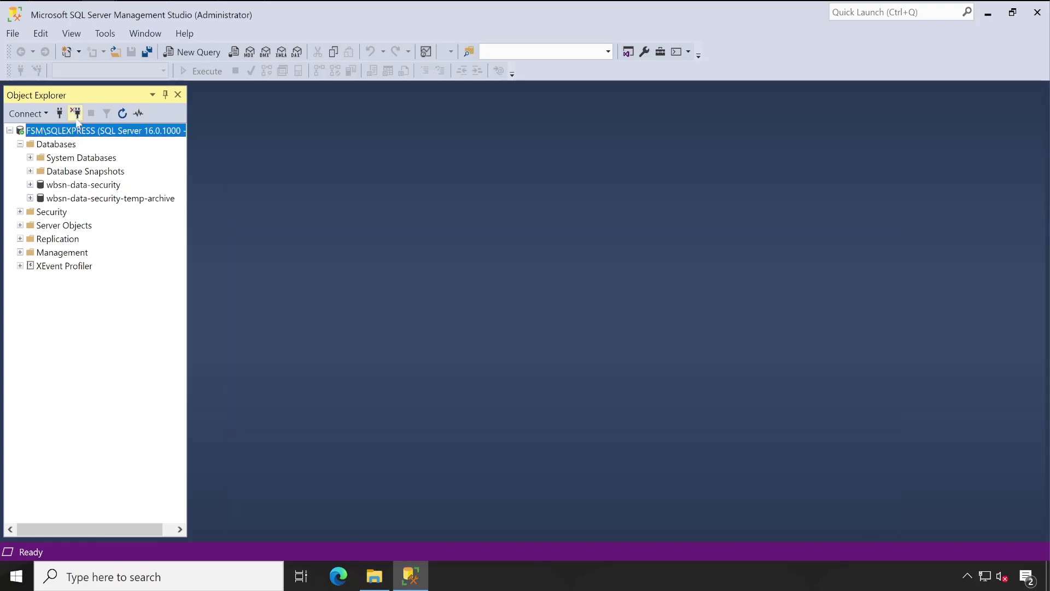
click(76, 113)
click(1048, 13)
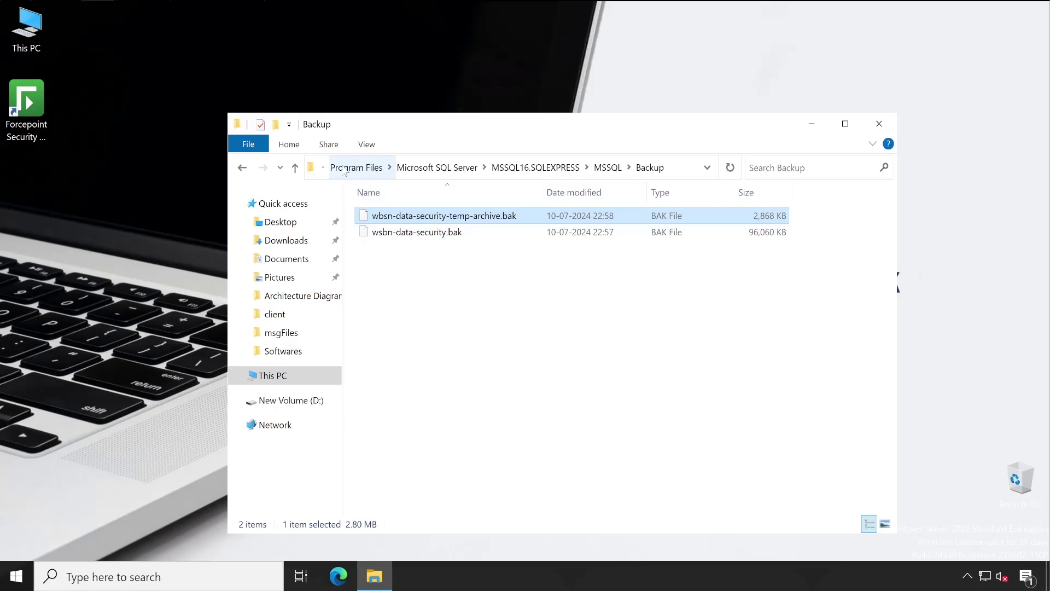
Check the EIPBackup folder on Local Disk (C:) via This PC
click(314, 380)
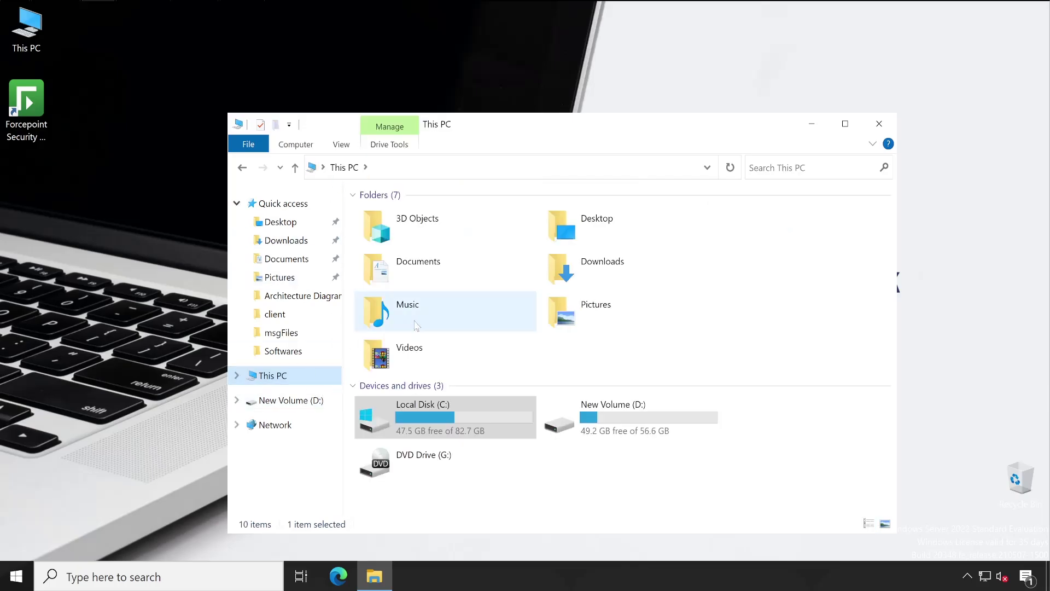
double_click(470, 428)
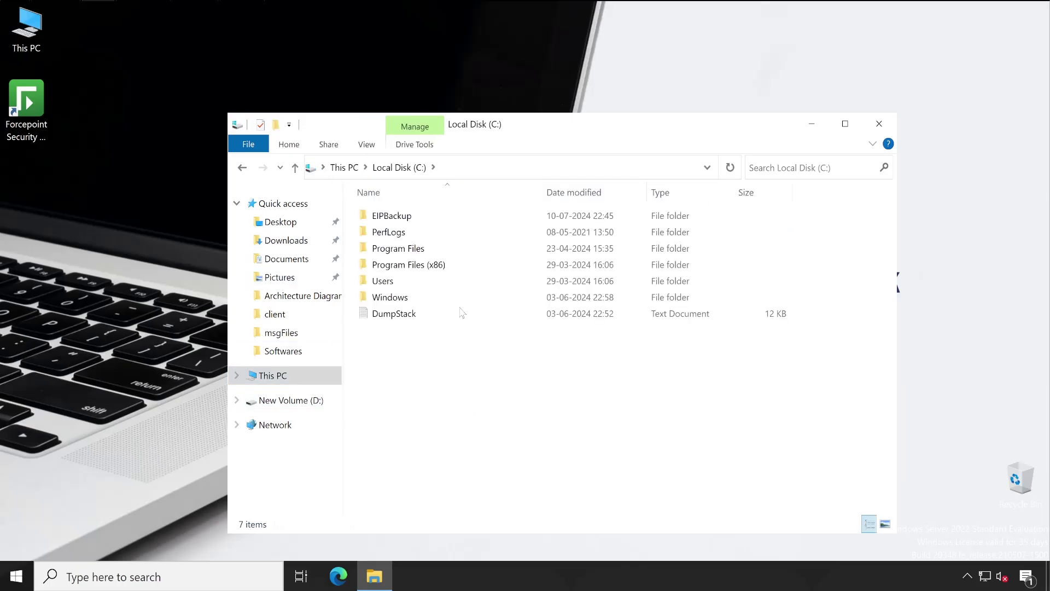
click(412, 217)
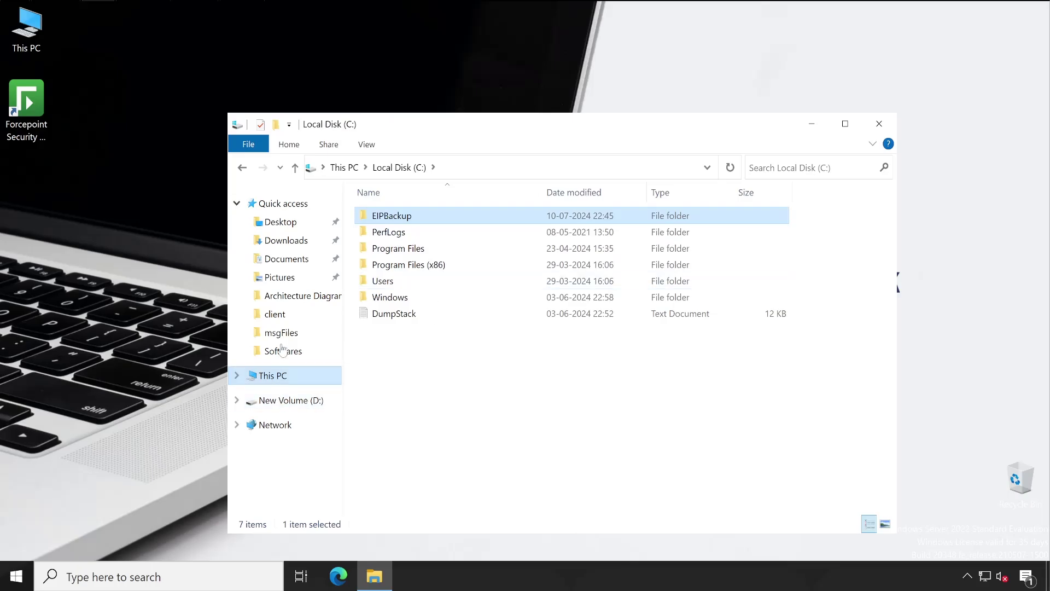
Go to New Volume (D:)\Backup and select the DSSBackup folder
click(309, 400)
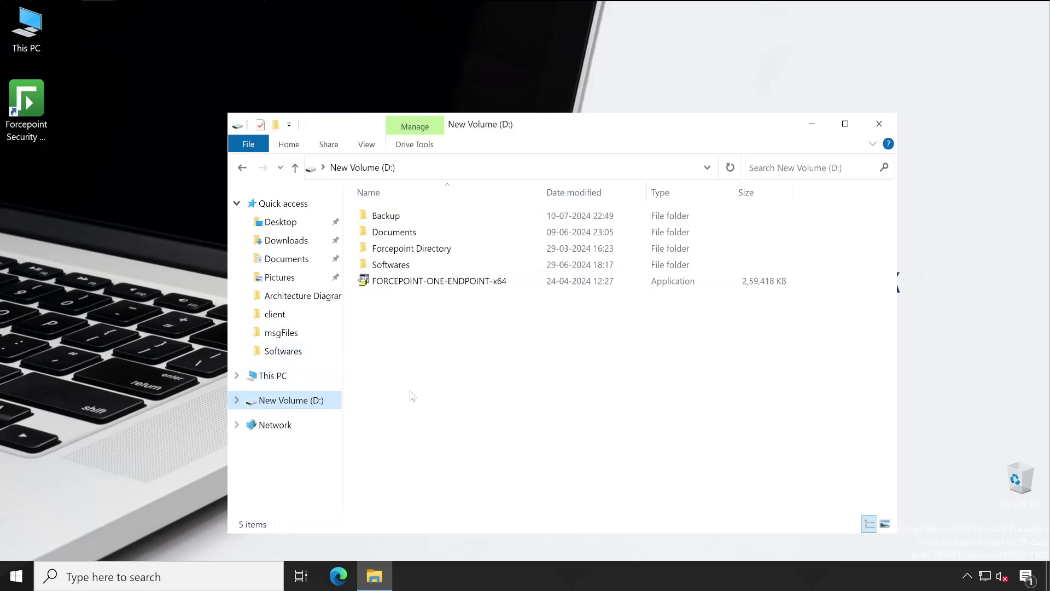
double_click(392, 217)
click(392, 219)
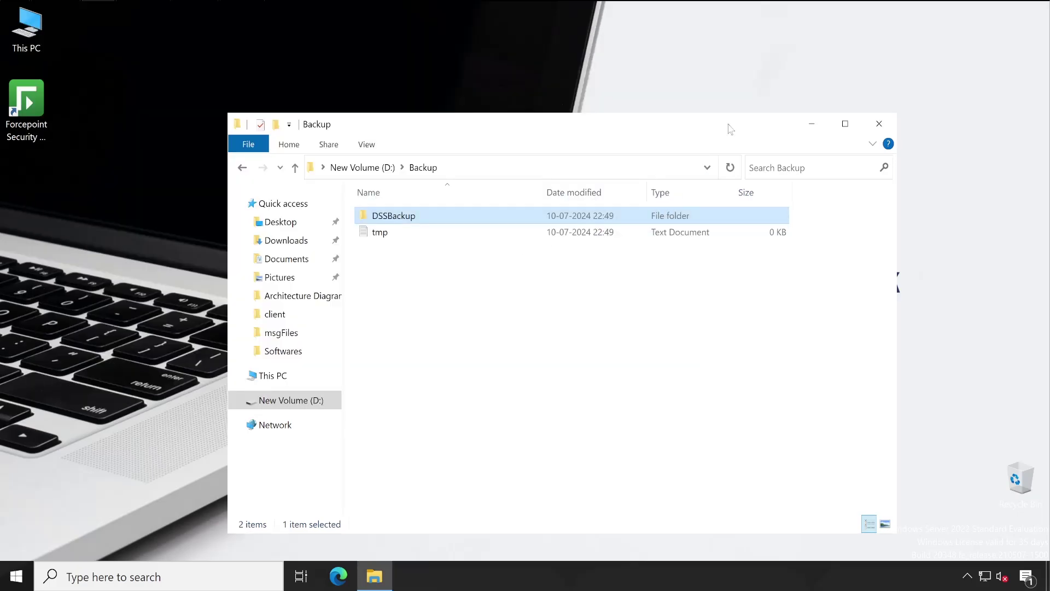
Leave the D:\Backup folder and bring up the Win+X quick-link menu from the Start button
click(46, 129)
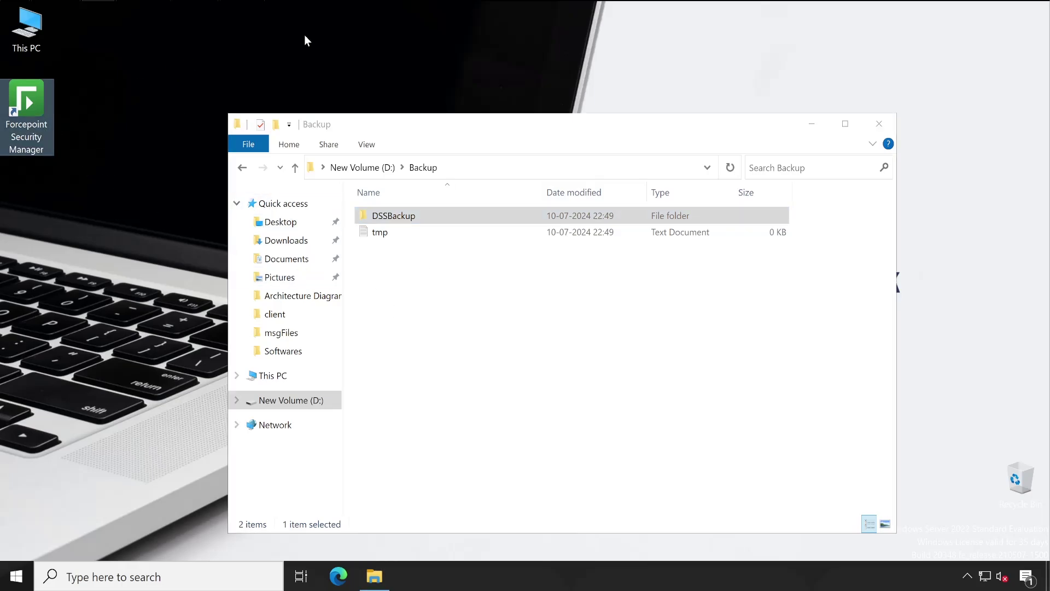
click(510, 218)
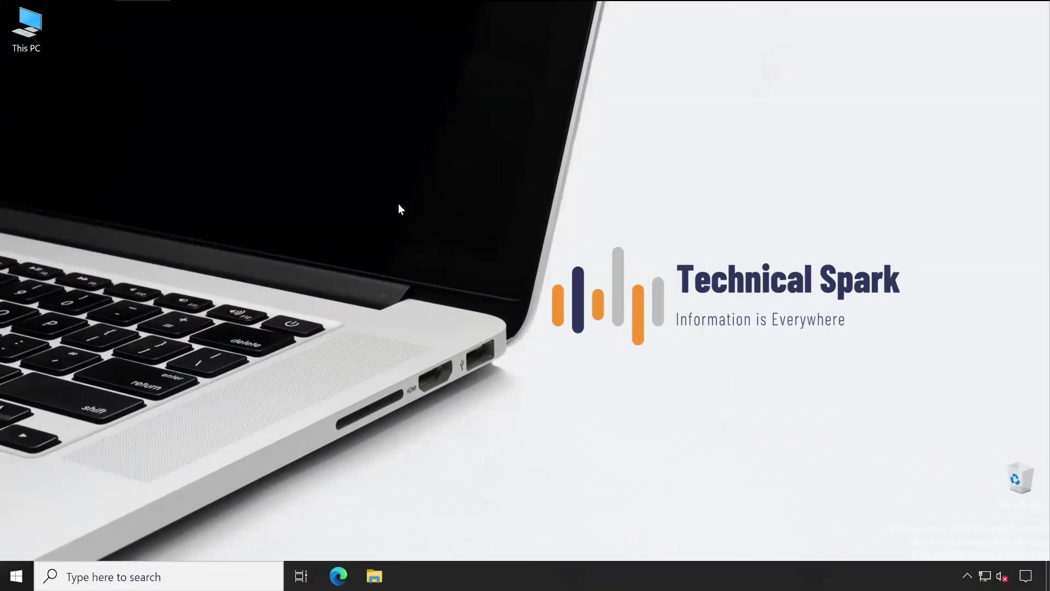
click(16, 580)
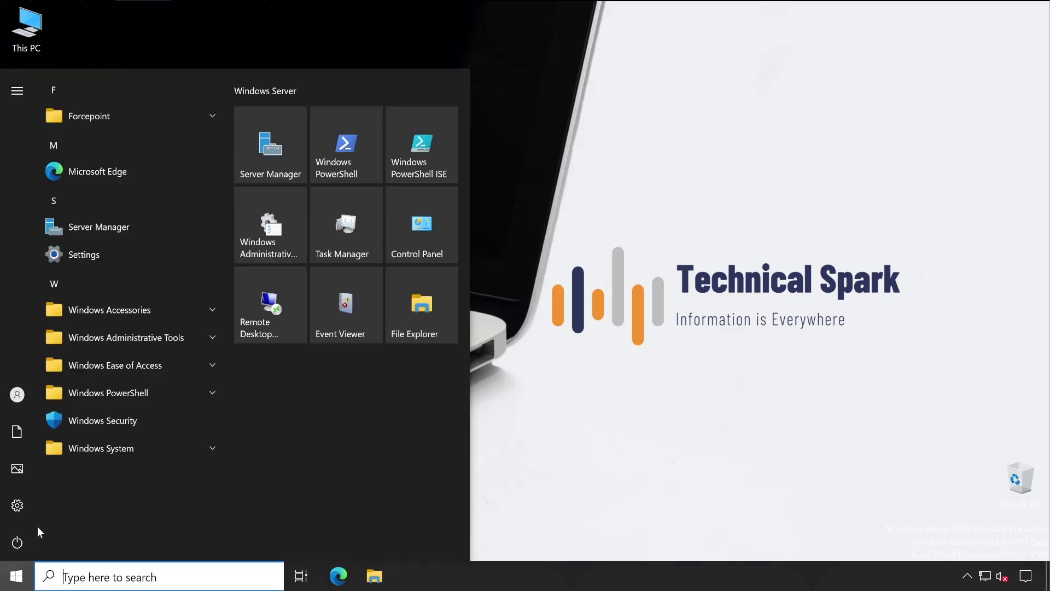
right_click(16, 576)
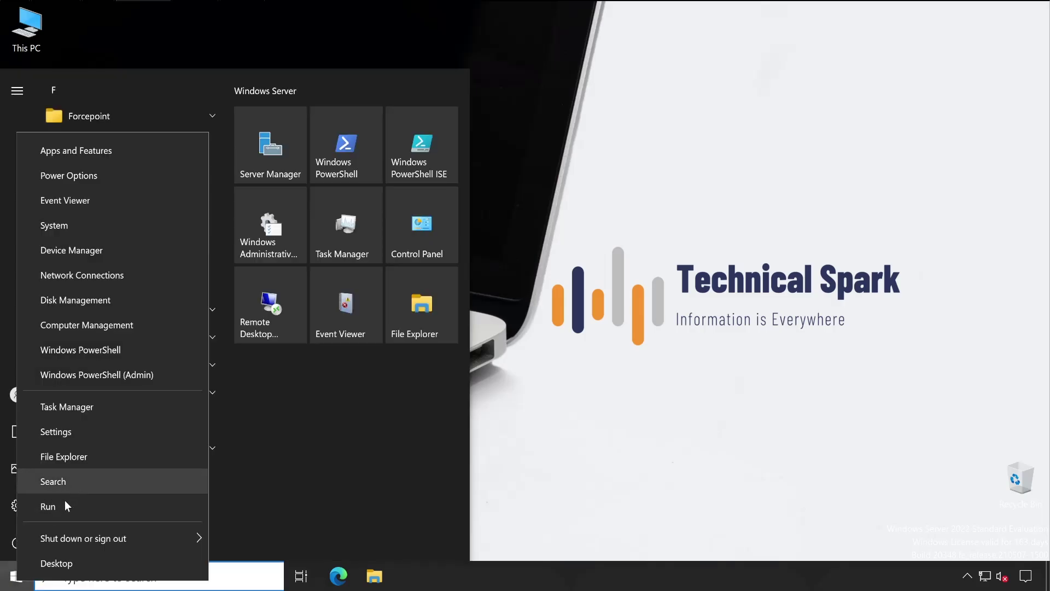